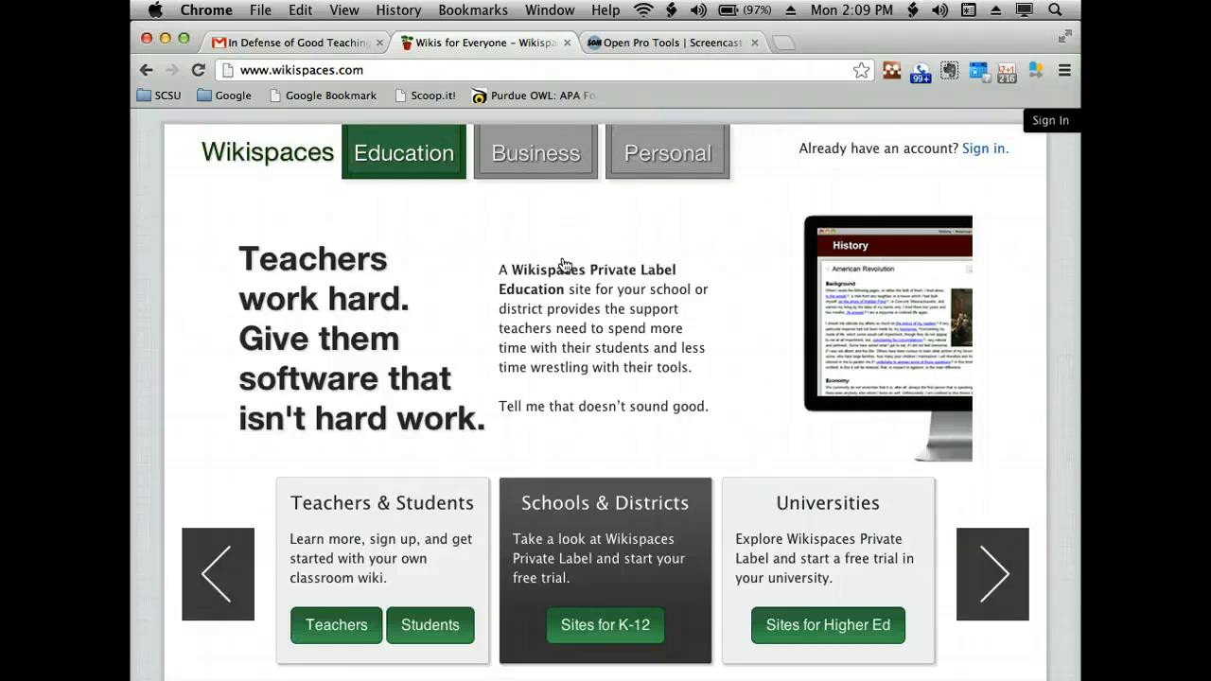
- Open the form for creating a new Wikispaces account from the sign-in dialog
click(980, 149)
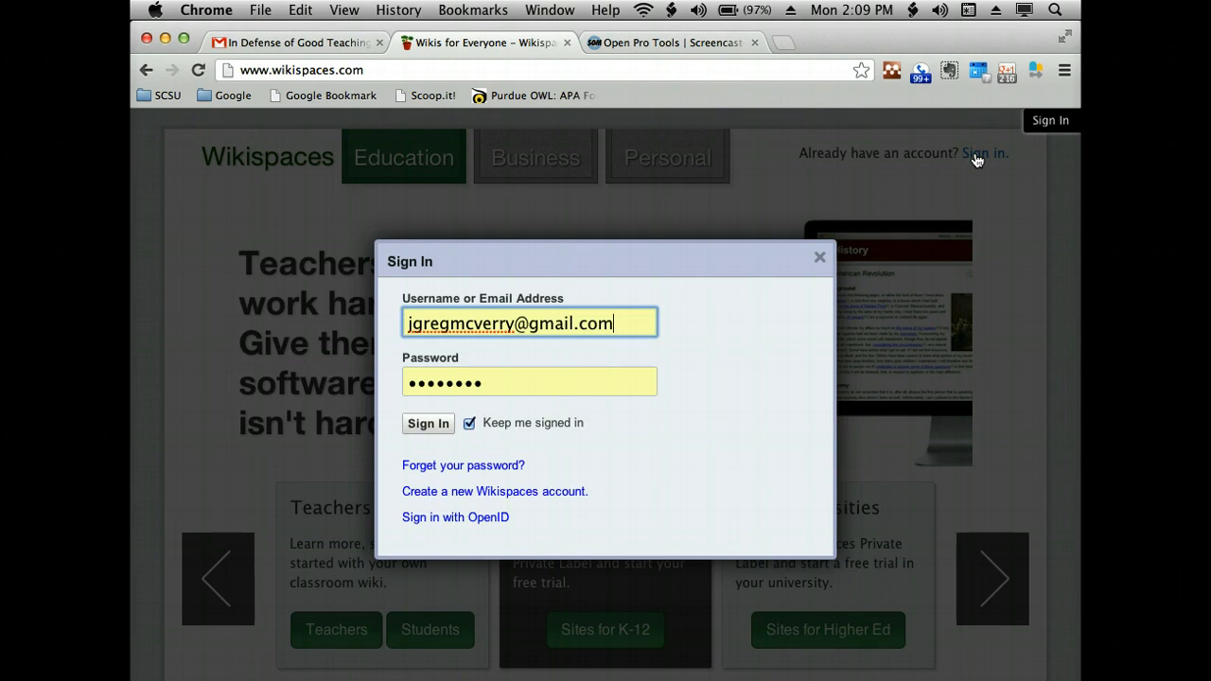
click(528, 501)
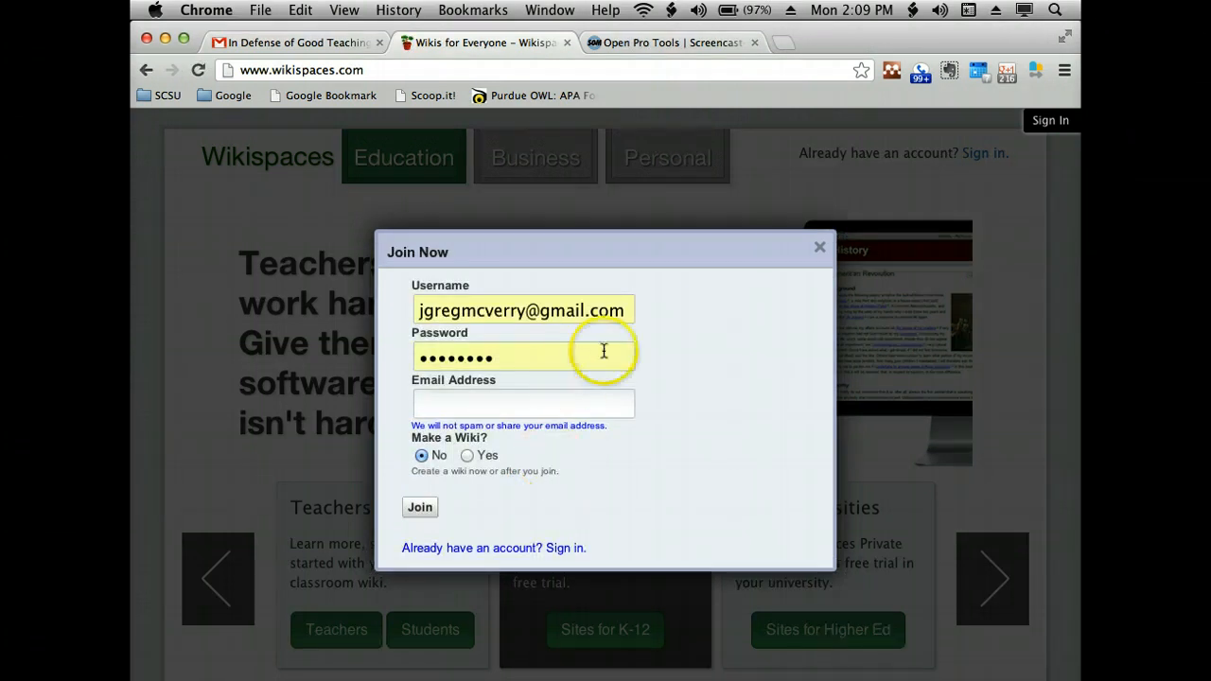
- Replace the prefilled username in the sign-up form with the school e-mail address
click(619, 311)
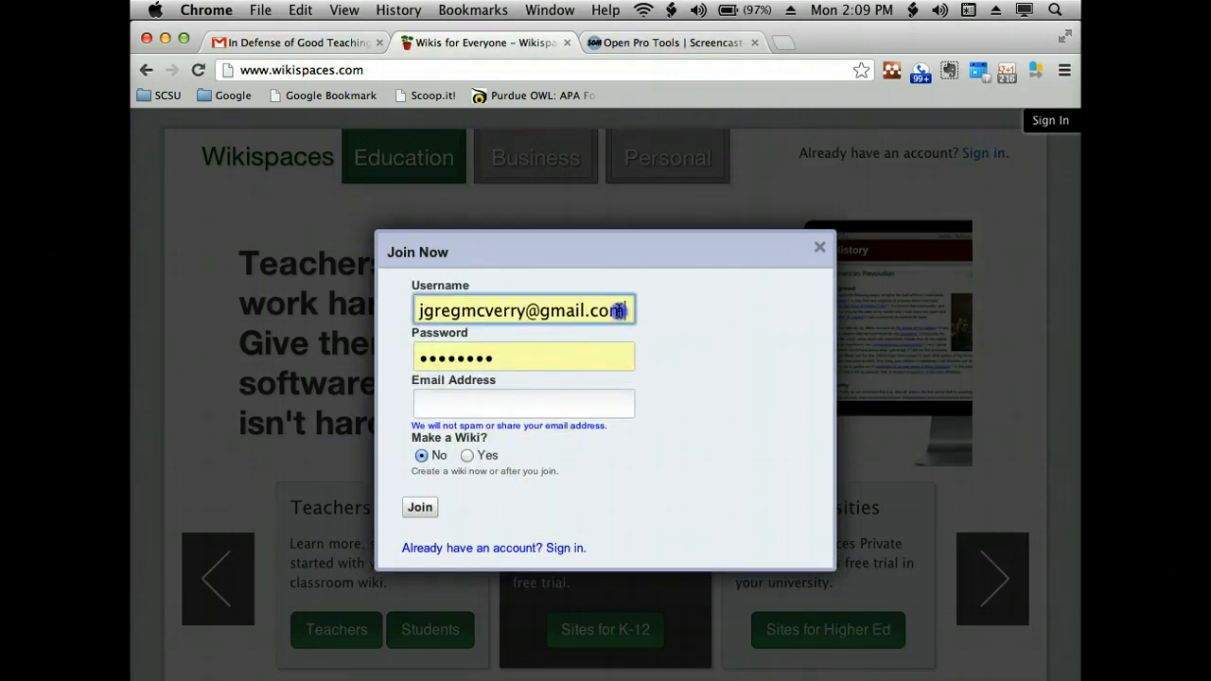
drag(619, 311, 384, 275)
key(BackSpace)
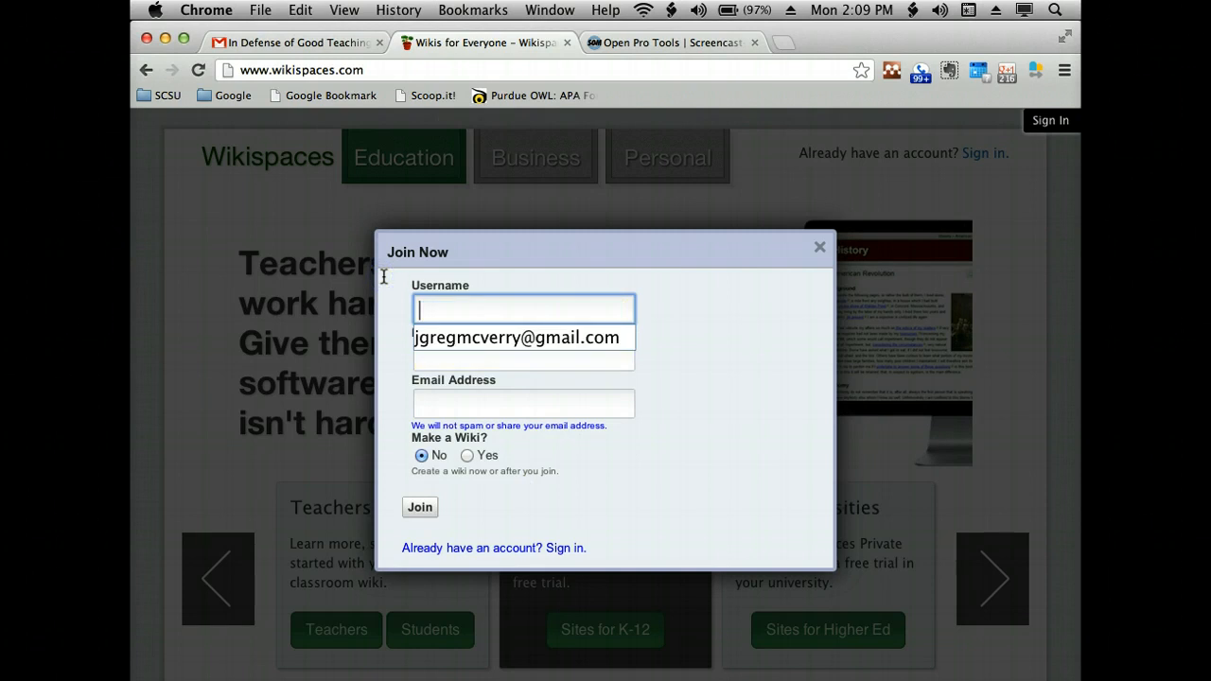
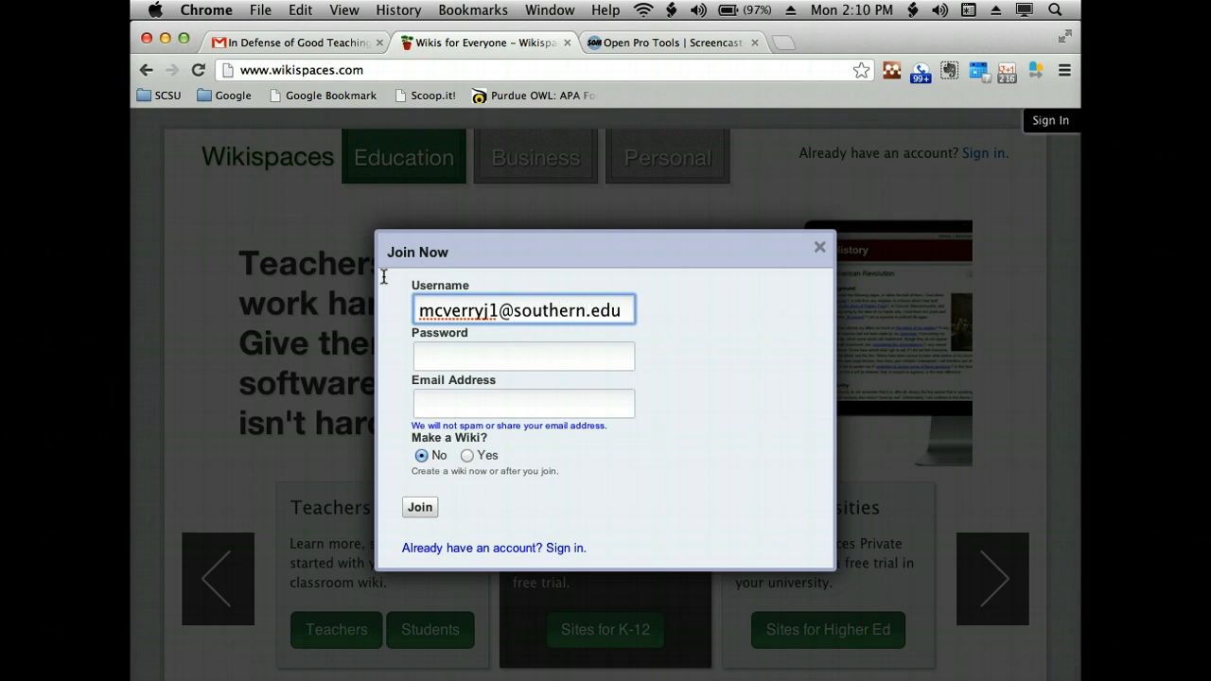
- Fill in the account password and the school e-mail address in the sign-up form
click(457, 346)
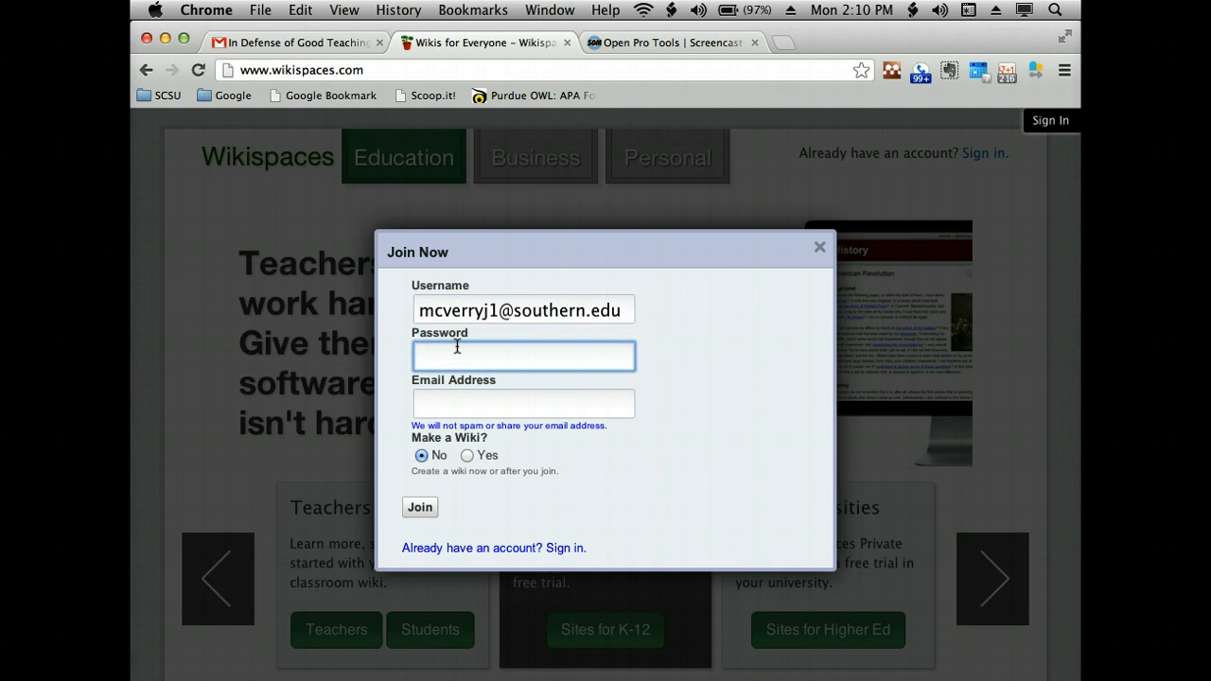
text(••••••••••)
click(464, 408)
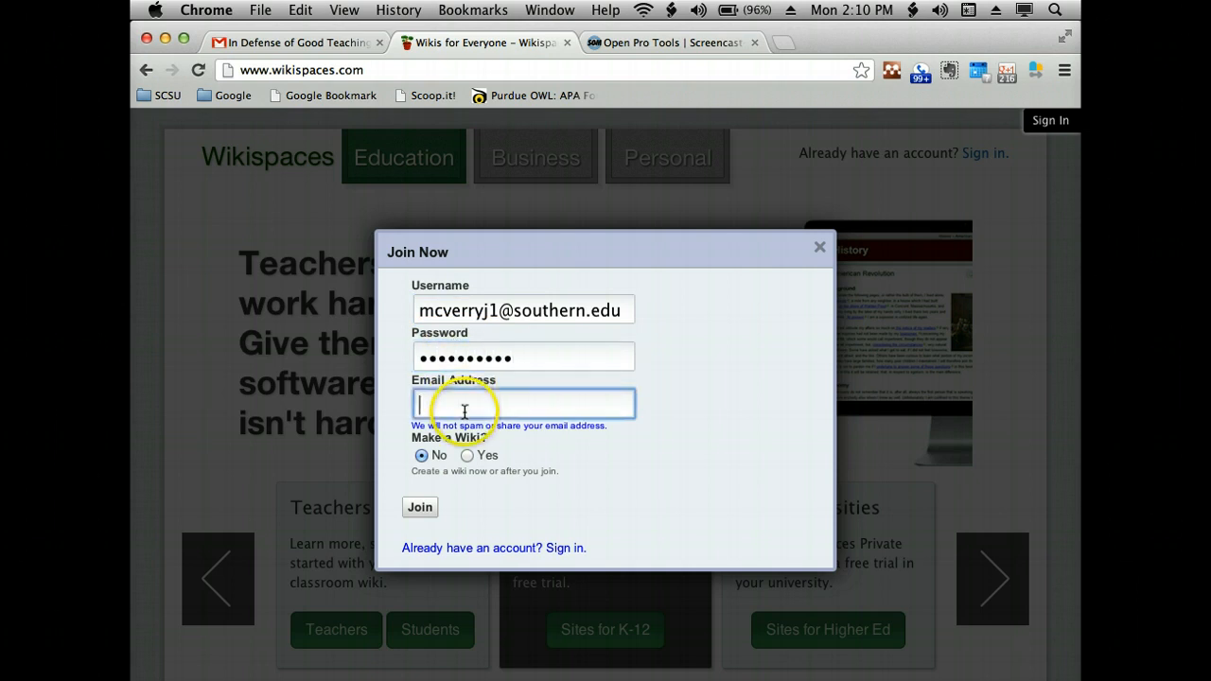
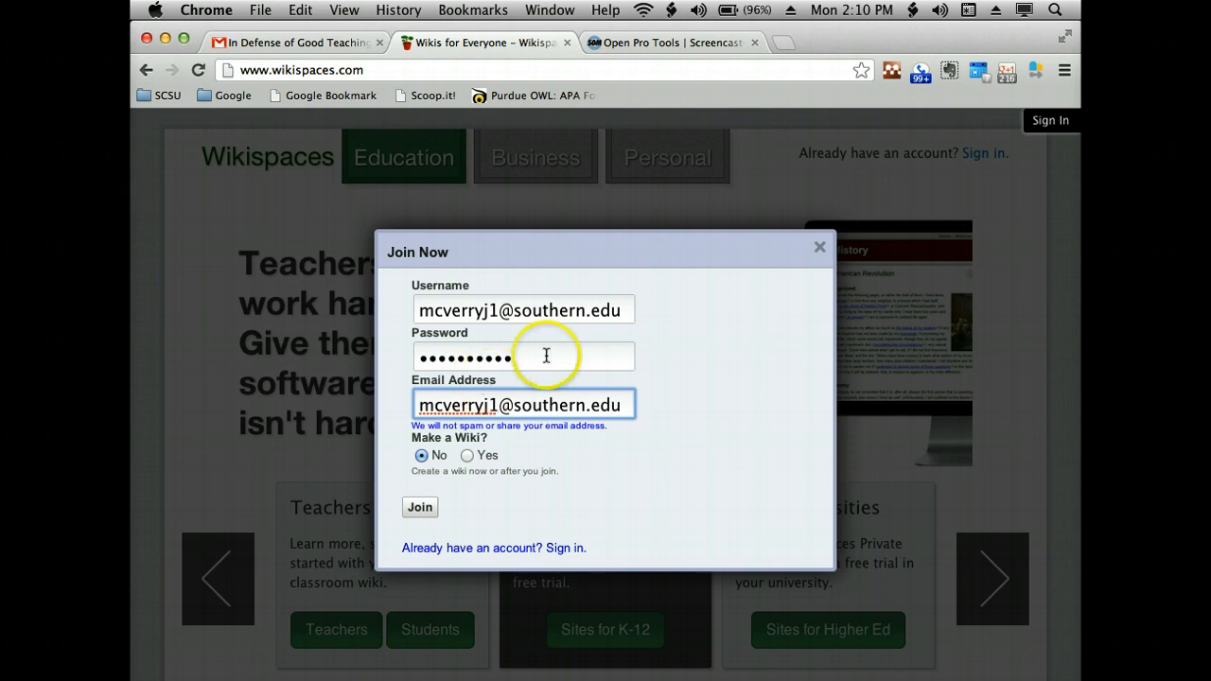
- Replace the username with the account holder's first and last name and submit the sign-up form
click(628, 312)
drag(628, 311, 459, 274)
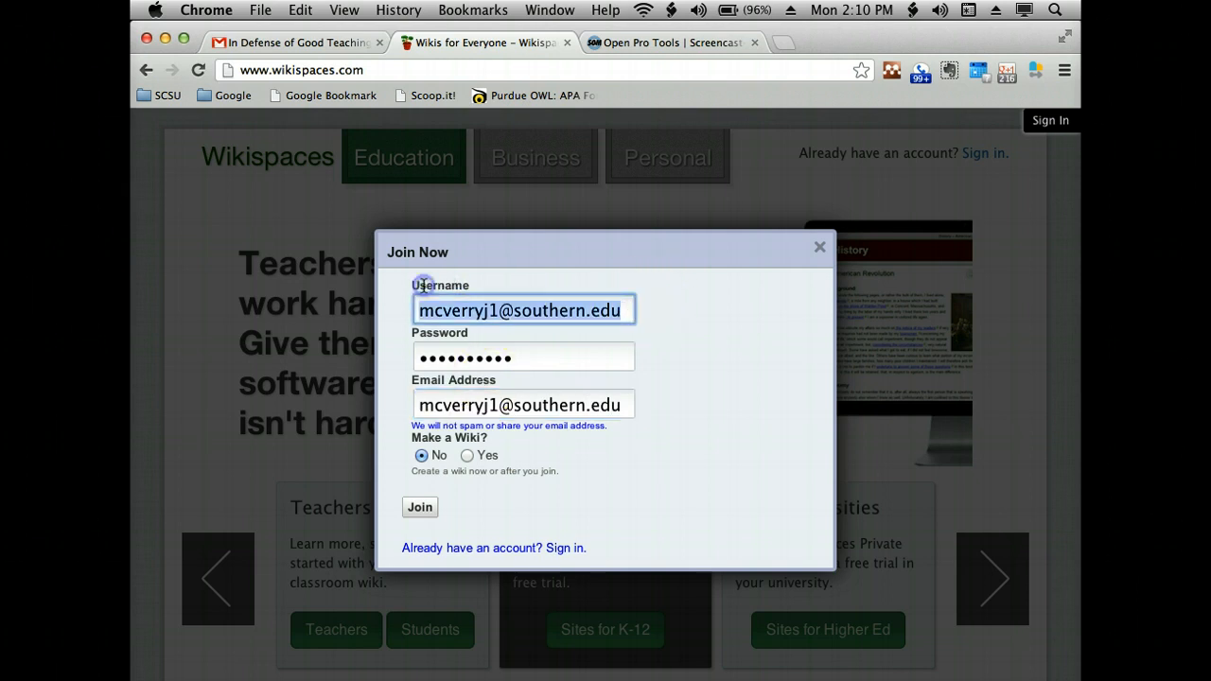
key(BackSpace)
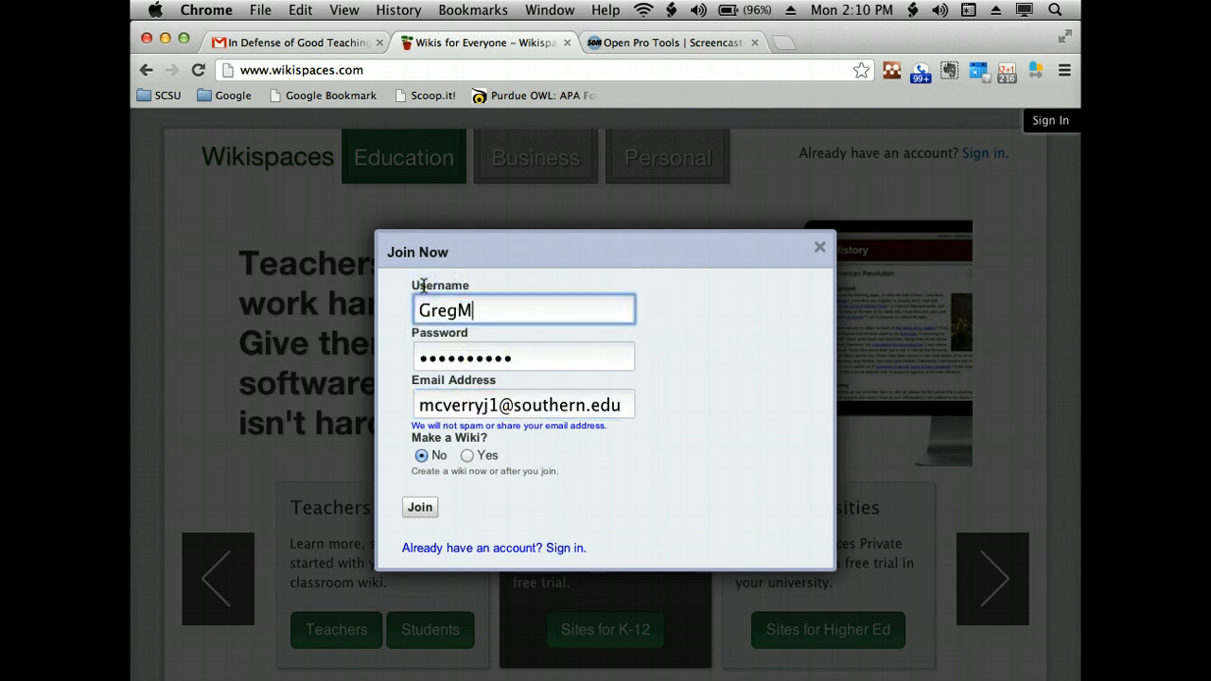
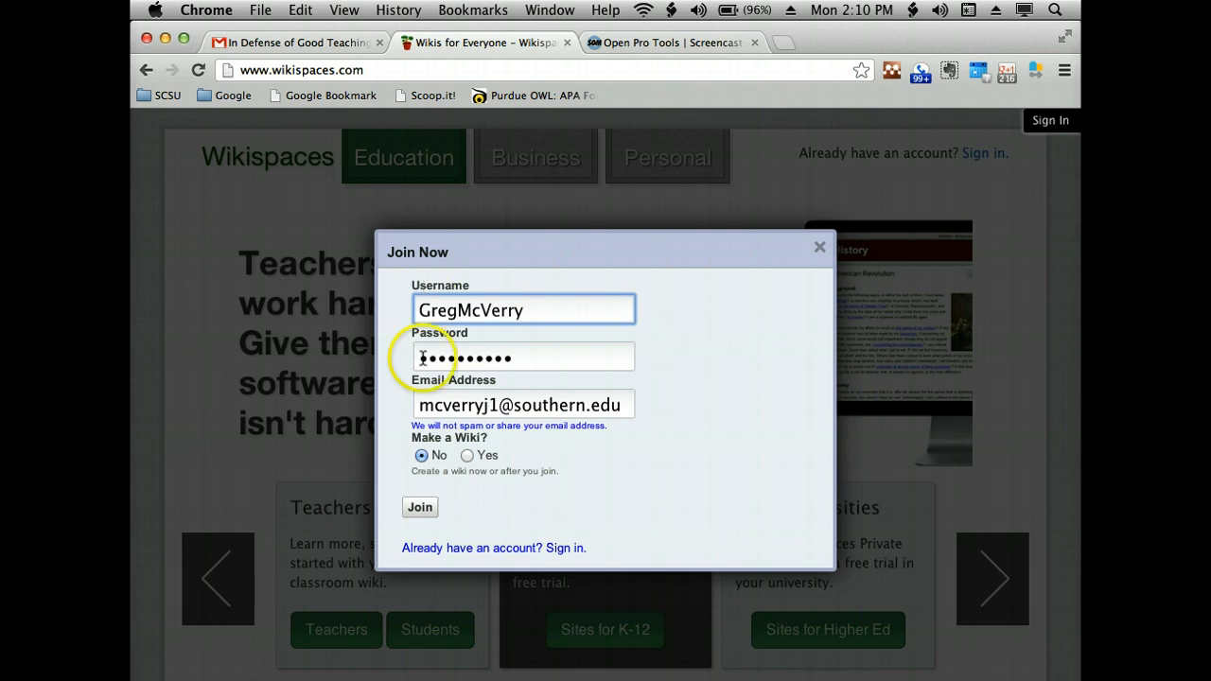
click(417, 511)
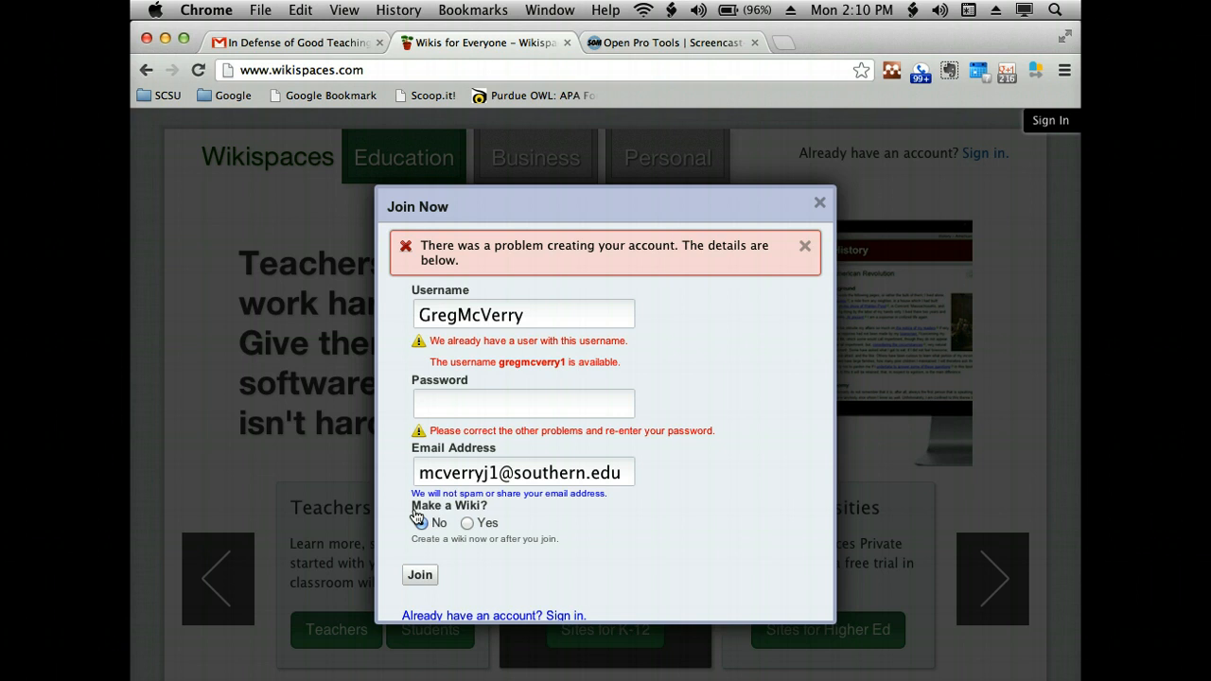
- Put a 2 in front of the username, re-enter the account password and submit the sign-up form again
click(581, 303)
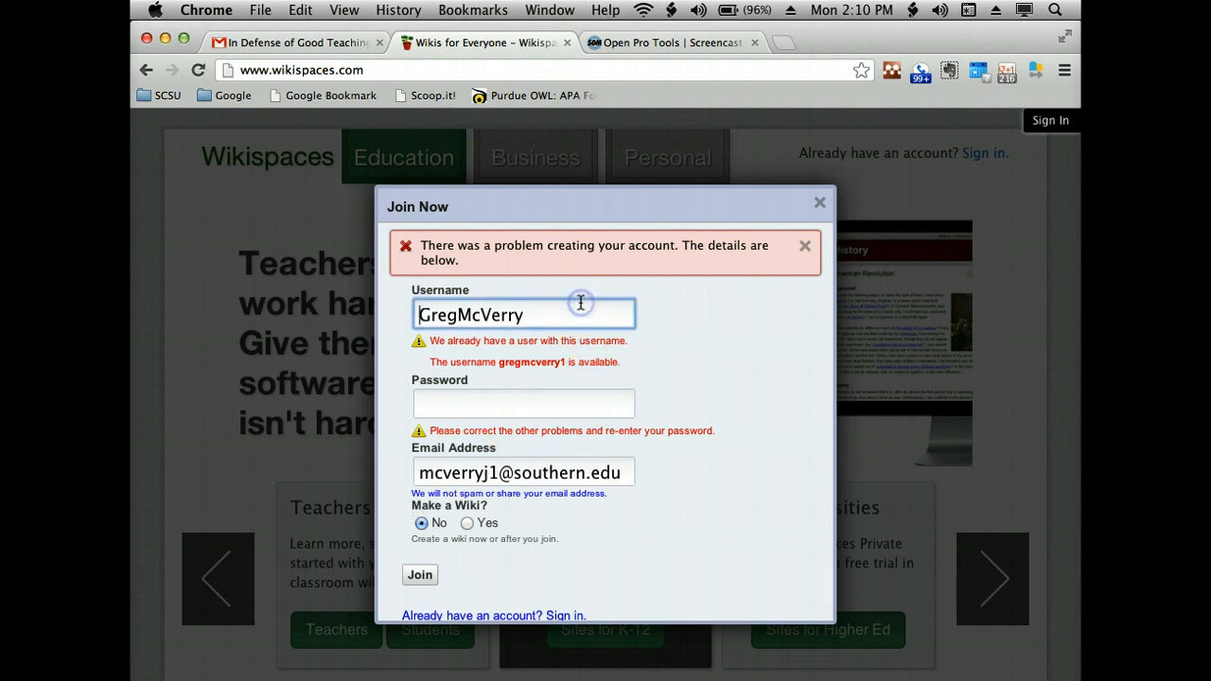
text(2)
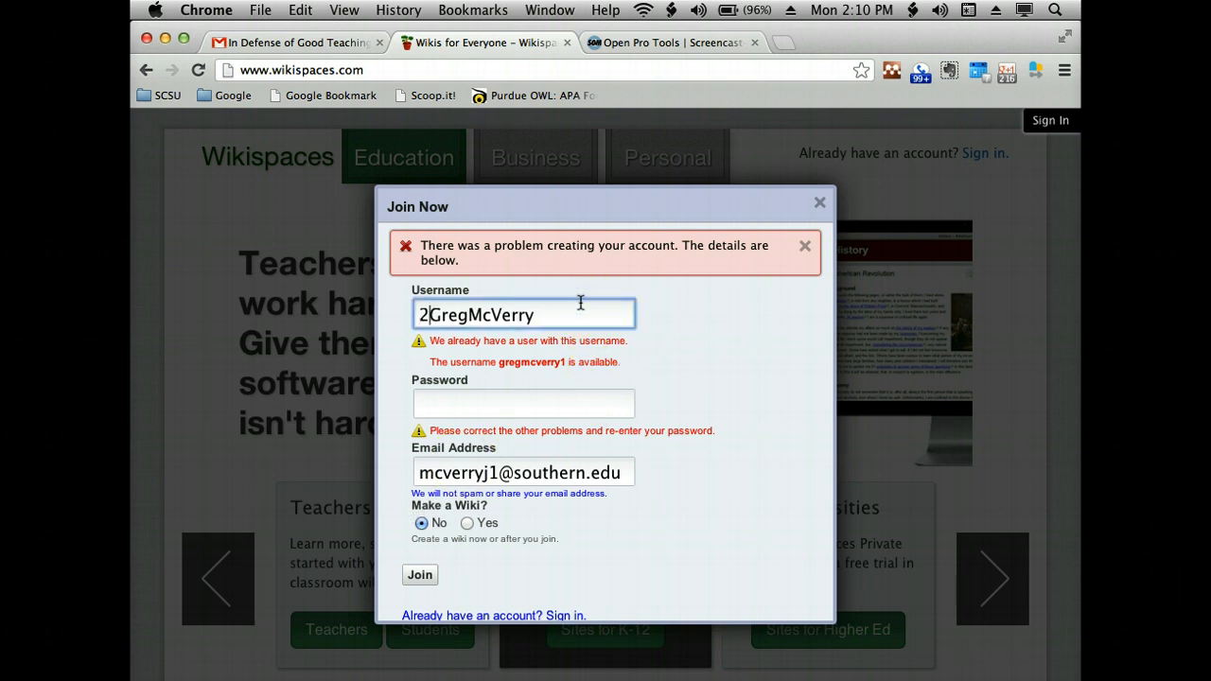
click(502, 407)
text(•)
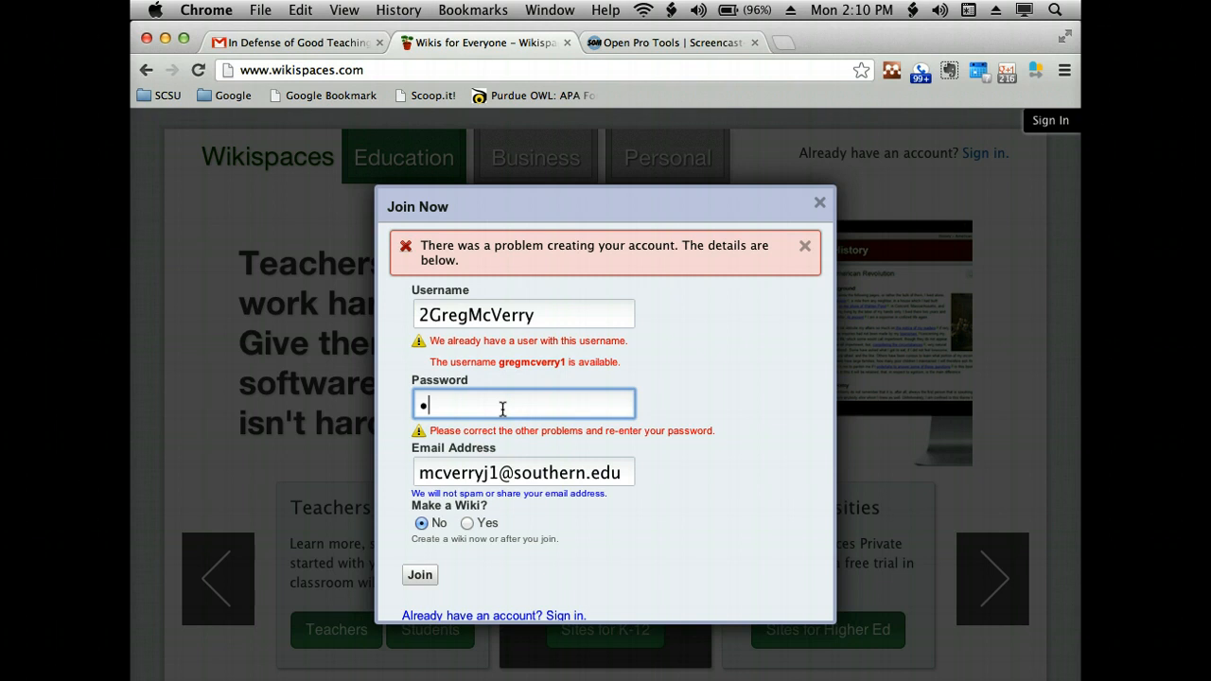
text(••••••••)
click(419, 574)
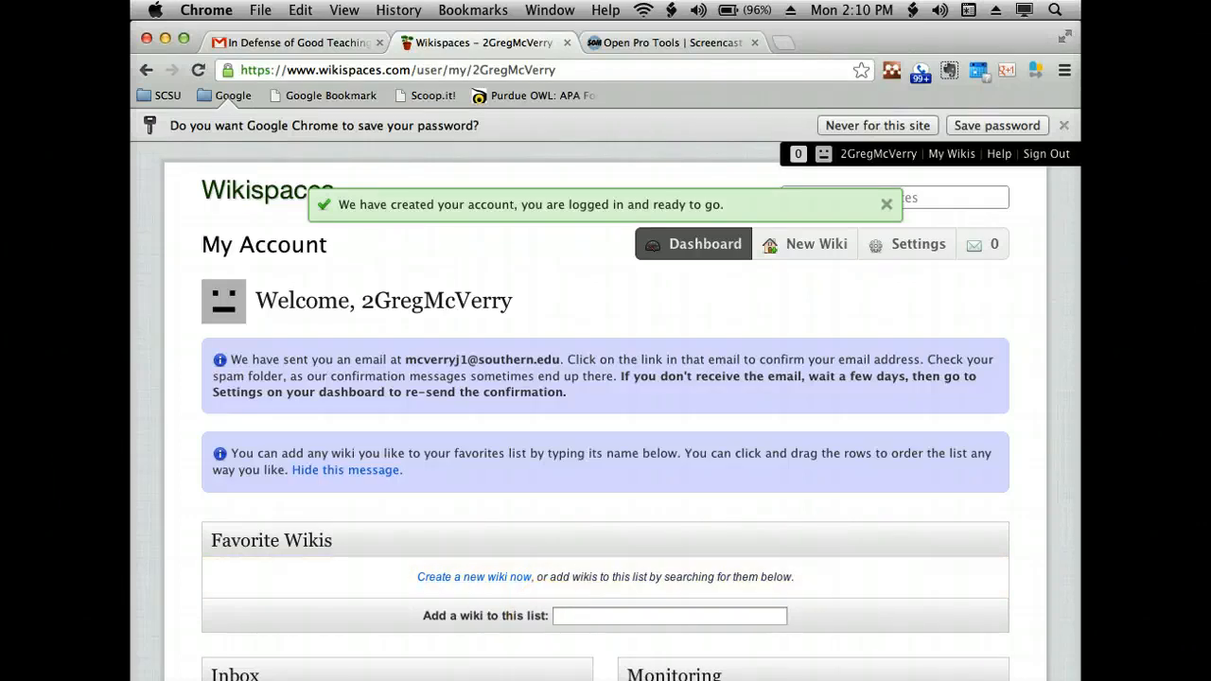
- Switch to Outlook, check the inbox for the Wikispaces confirmation e-mail, and return to the account page in Chrome
mouse_move(795, 679)
click(652, 674)
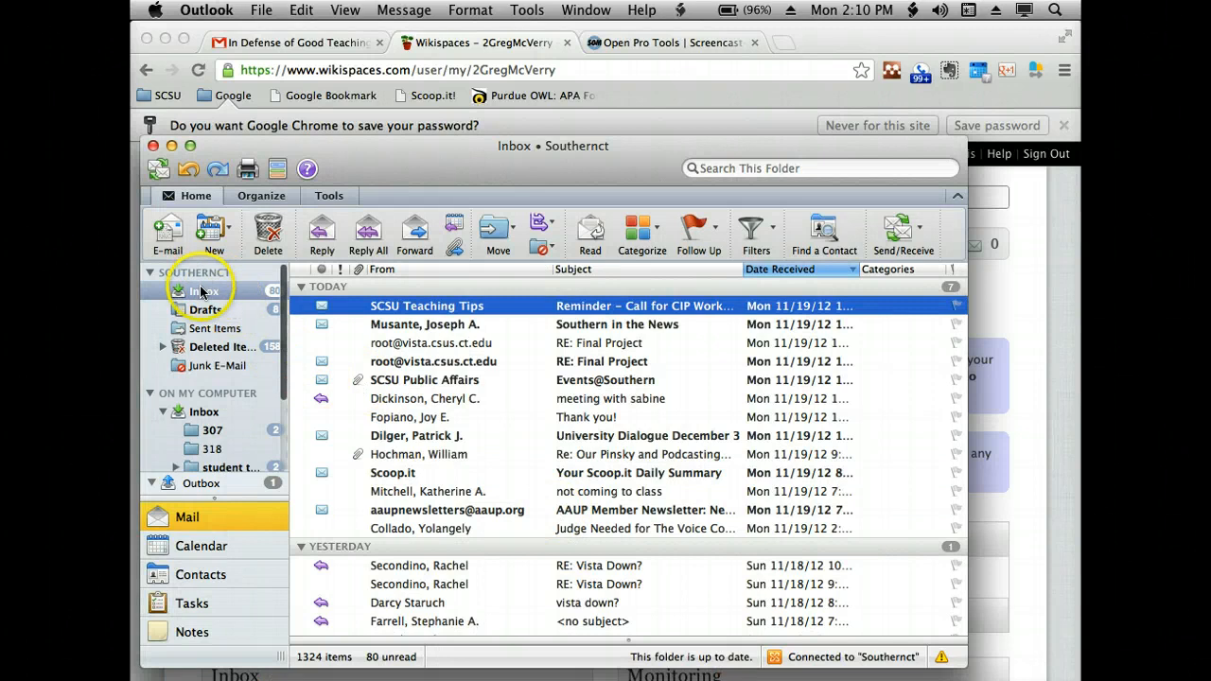
click(202, 294)
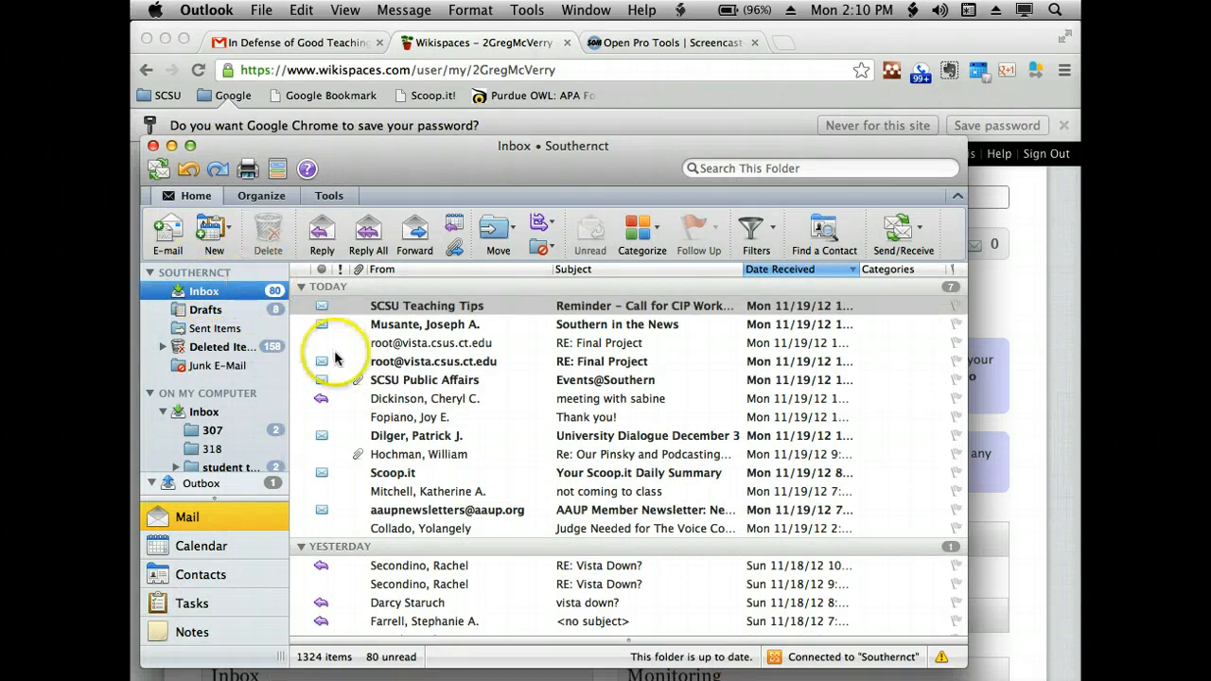
click(1034, 291)
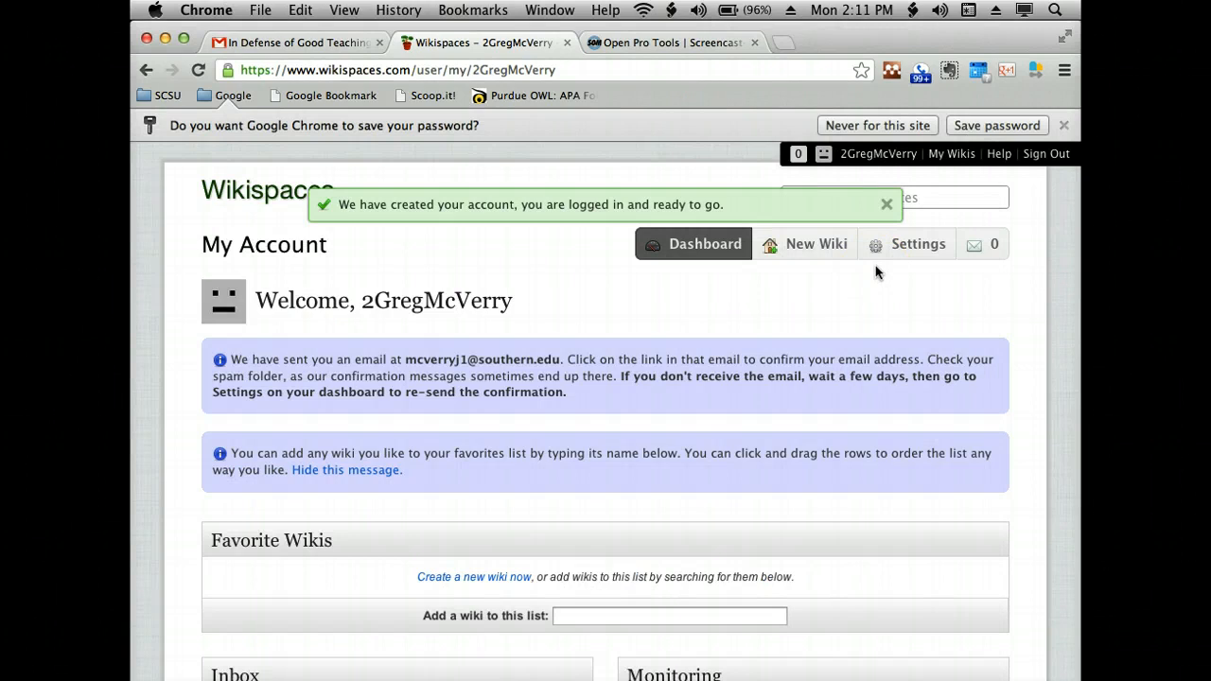
click(687, 327)
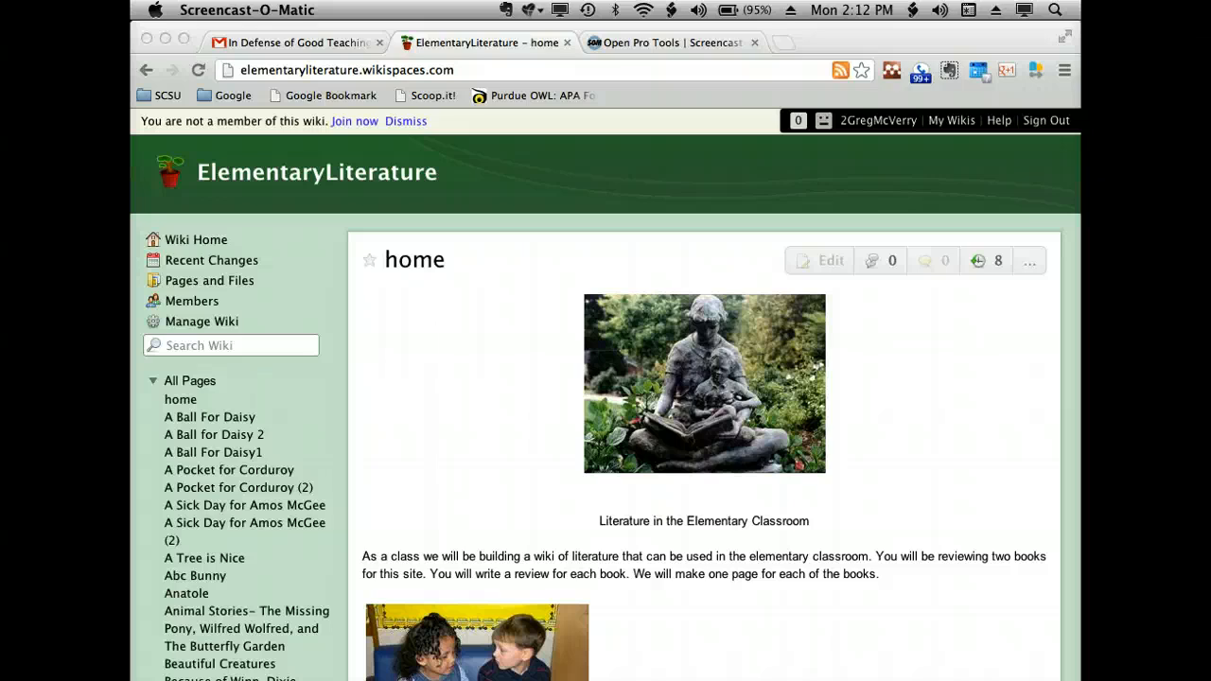
- Request membership of the ElementaryLiterature wiki with the comment "lemme in"
click(345, 121)
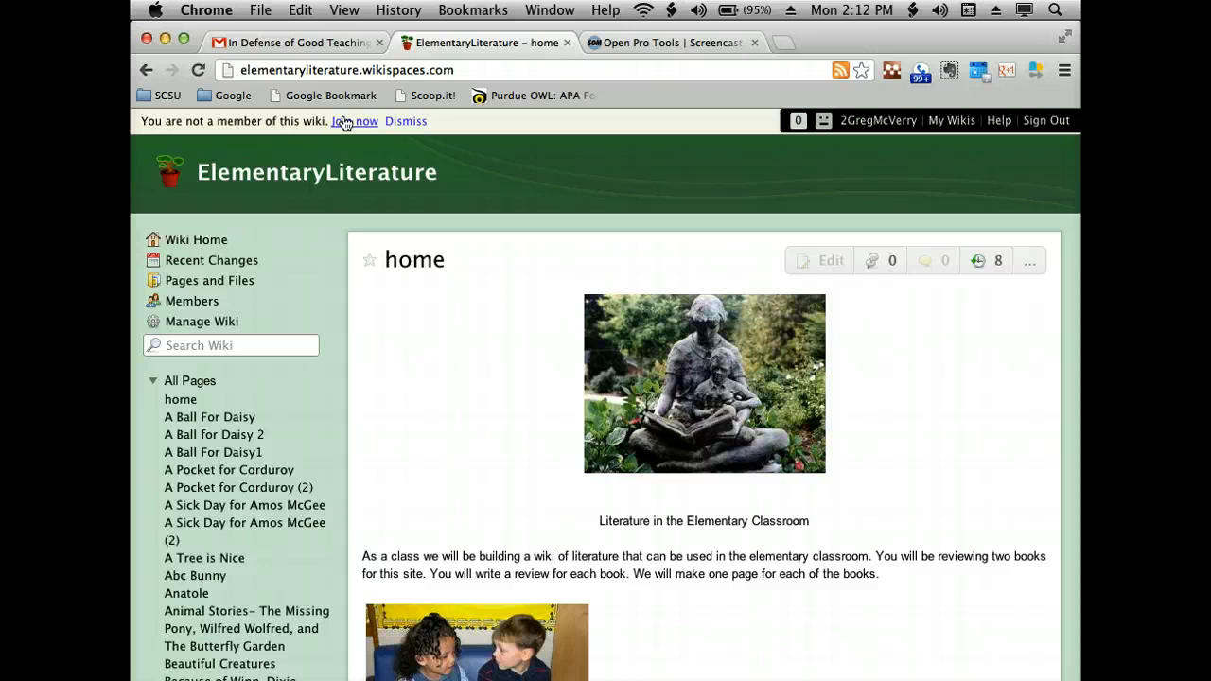
click(344, 121)
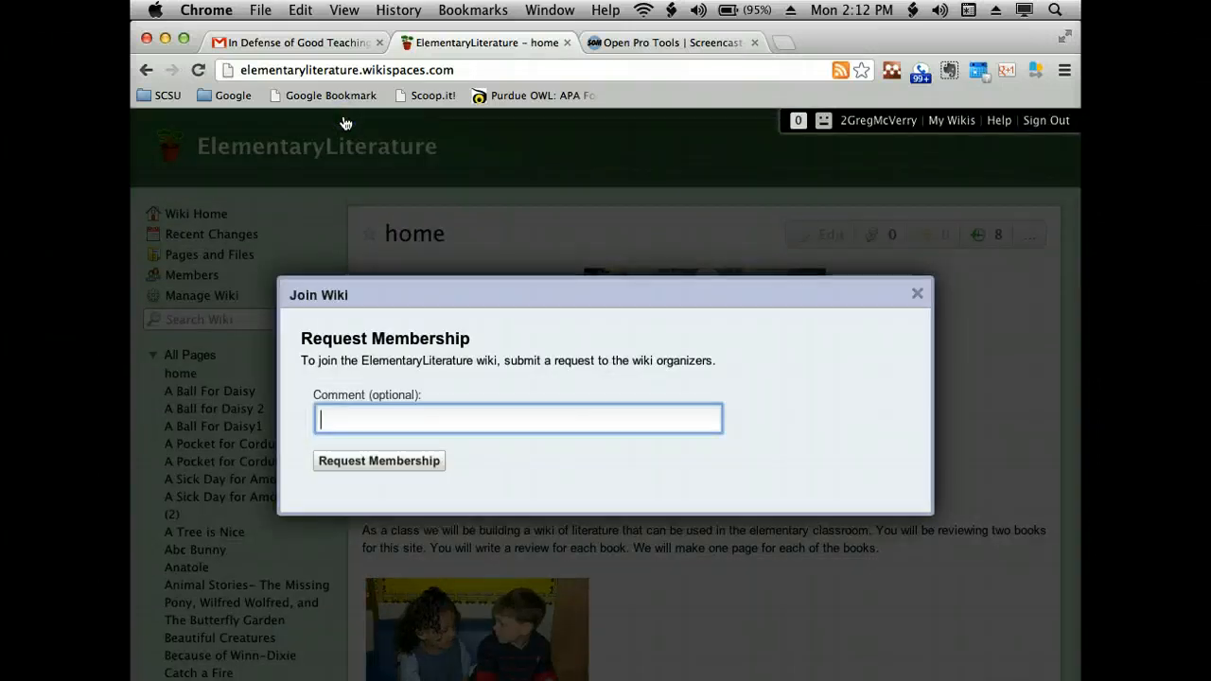
text(lemme in)
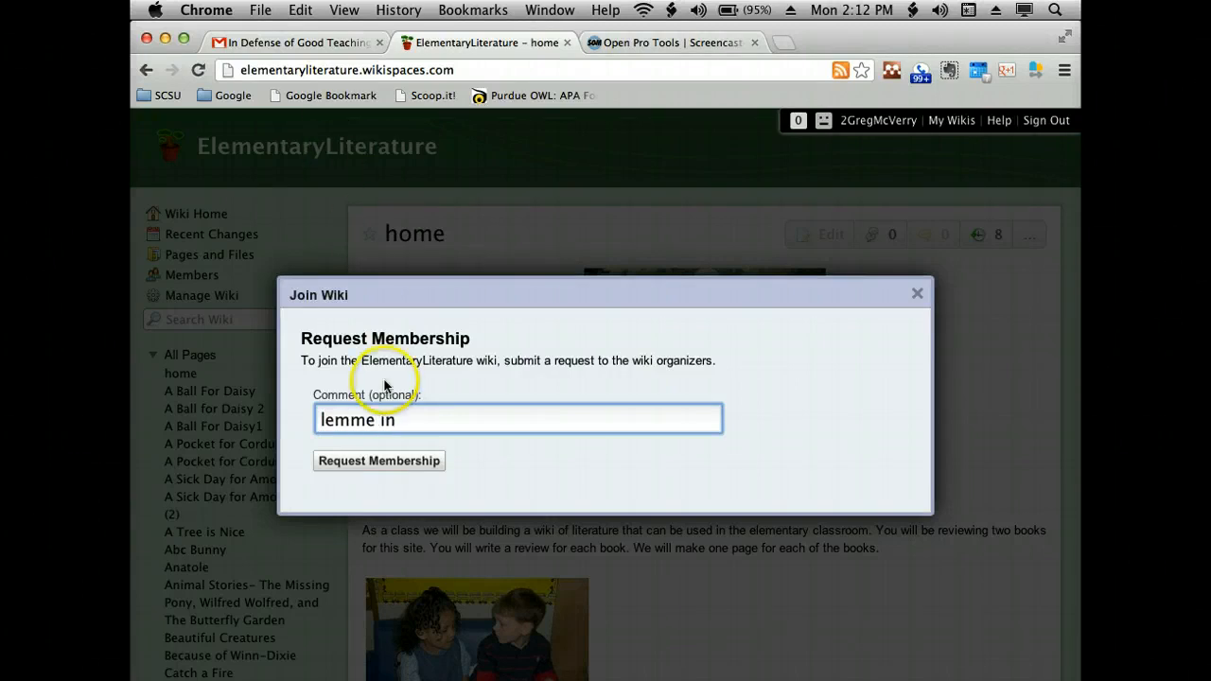
click(380, 462)
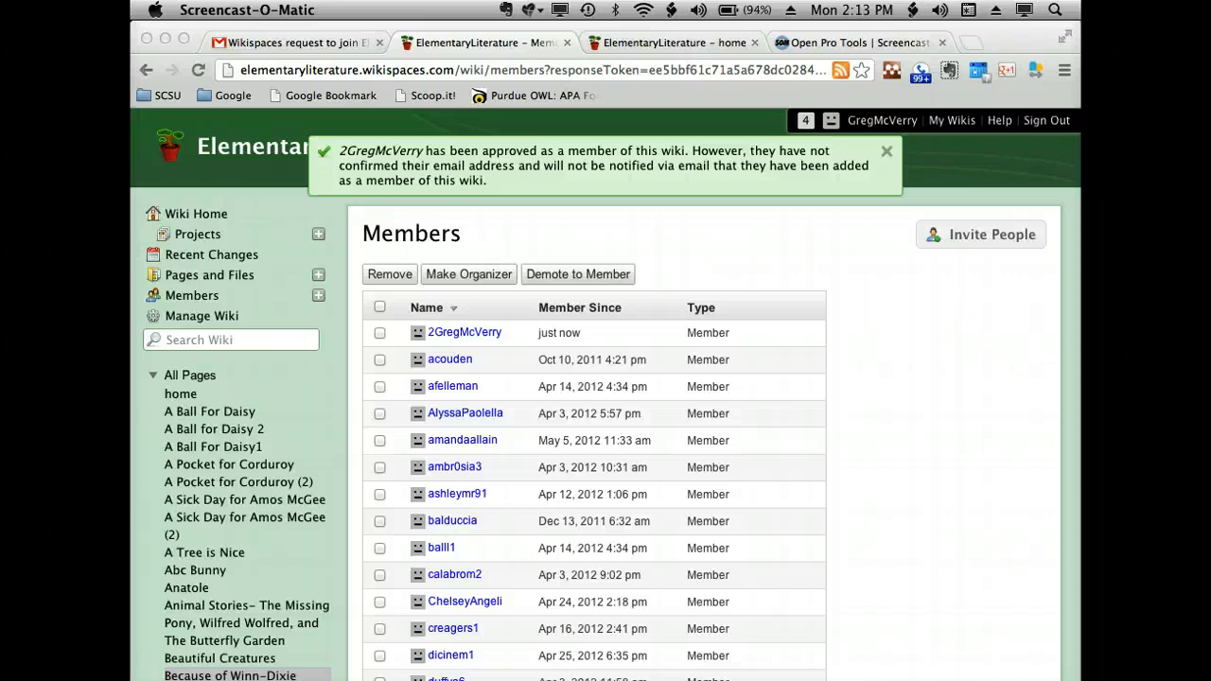
- Go to the wiki's home page and create a new page named "I Want to be Free"
click(212, 212)
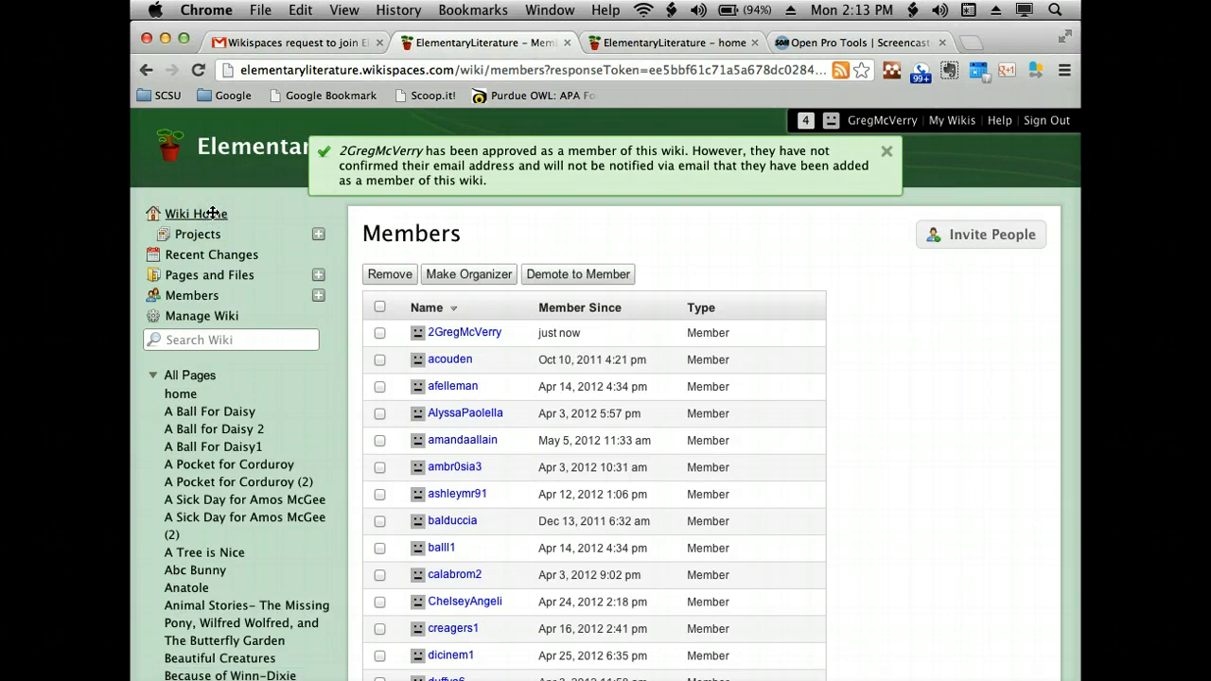
click(212, 213)
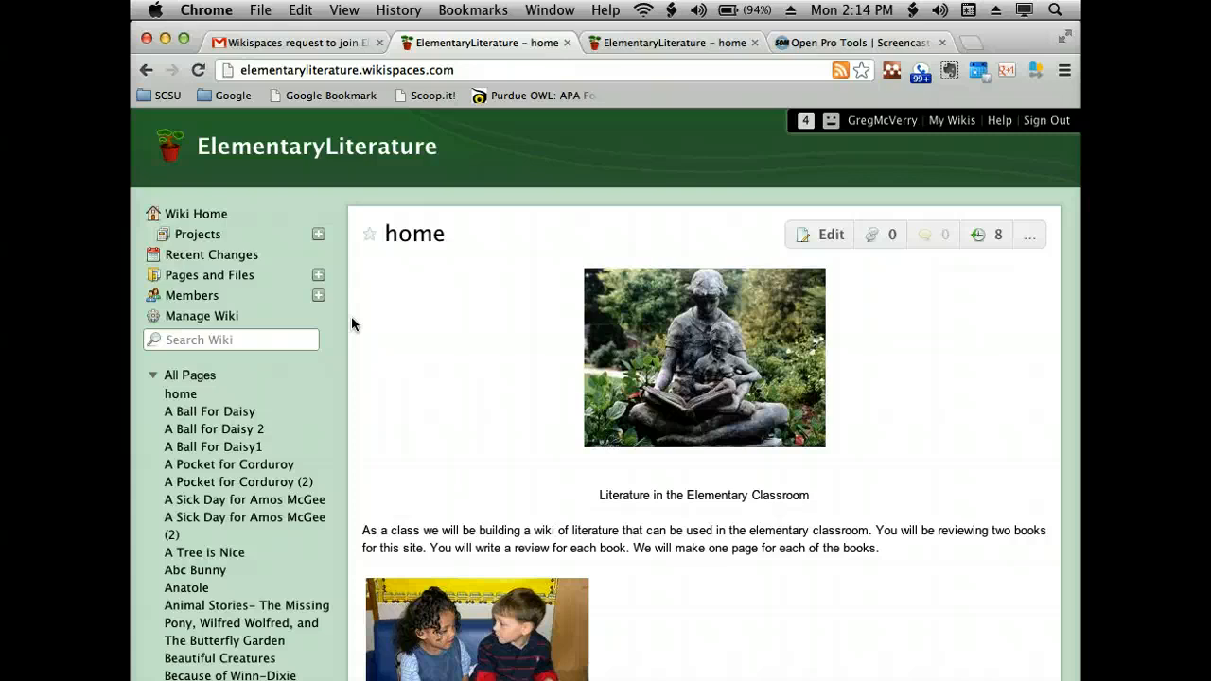
click(319, 276)
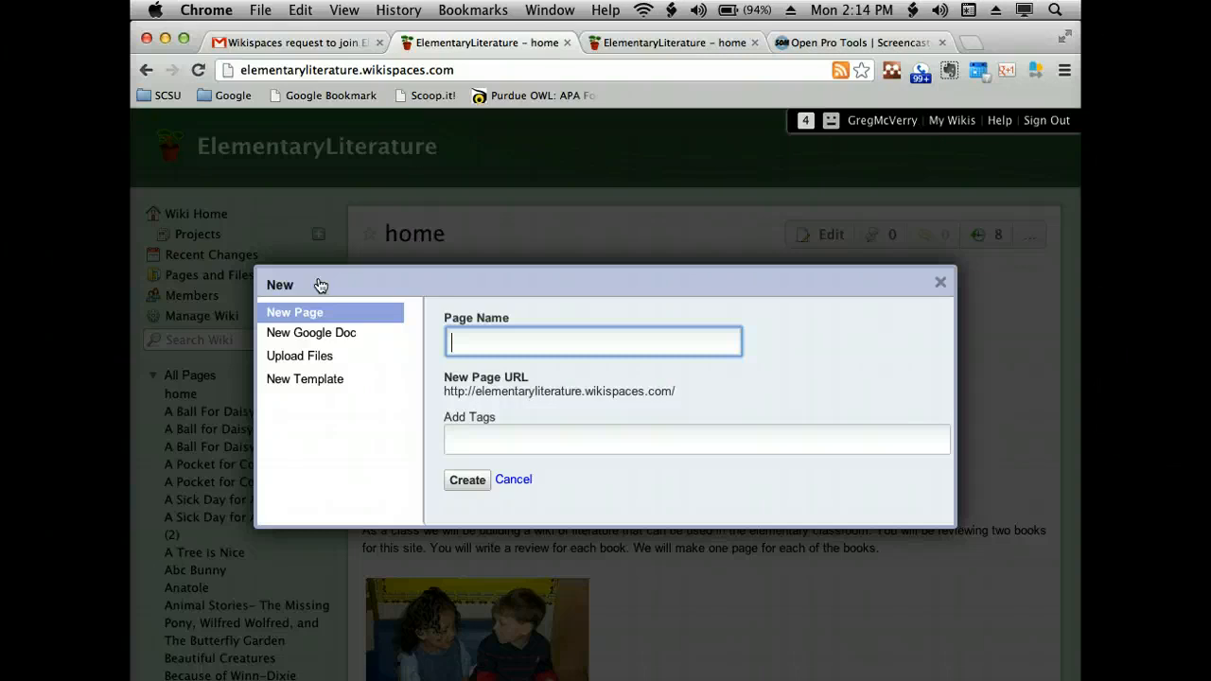
text(I w)
key(BackSpace)
text(Want to be)
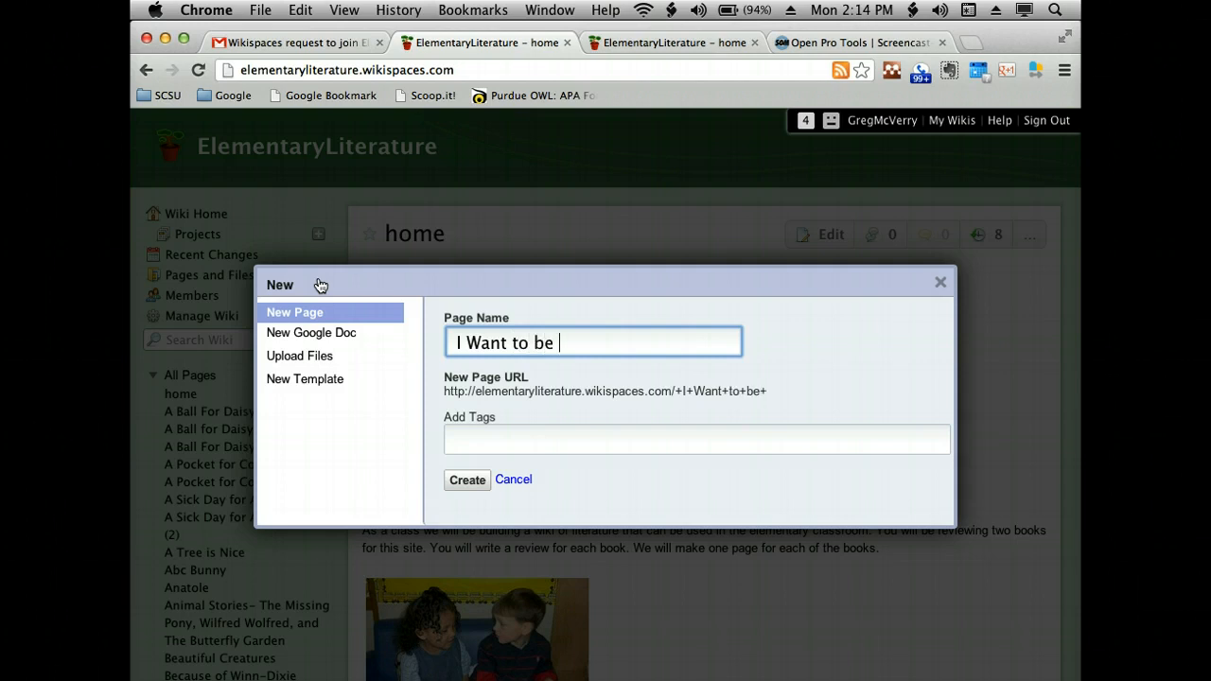
text(Free)
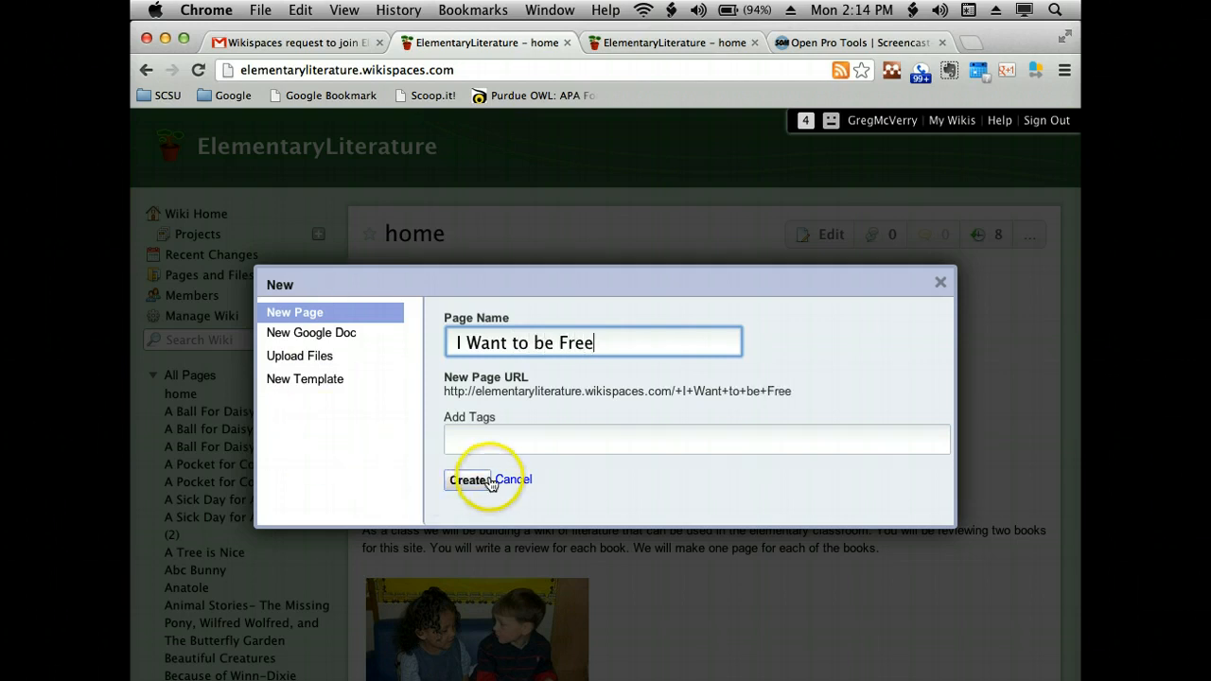
click(489, 484)
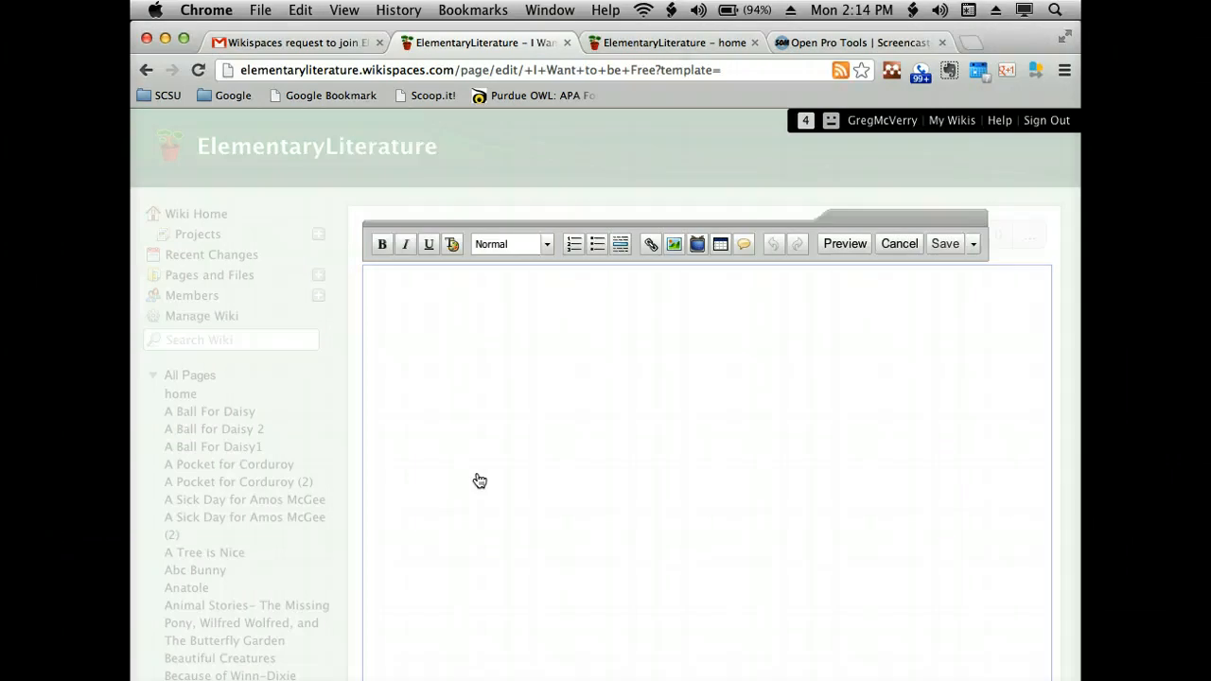
- Enter the book title "I Want to be Free" and the author line "by Joseph Slate." on separate lines of the new page
text(I Want to be Free by Jo)
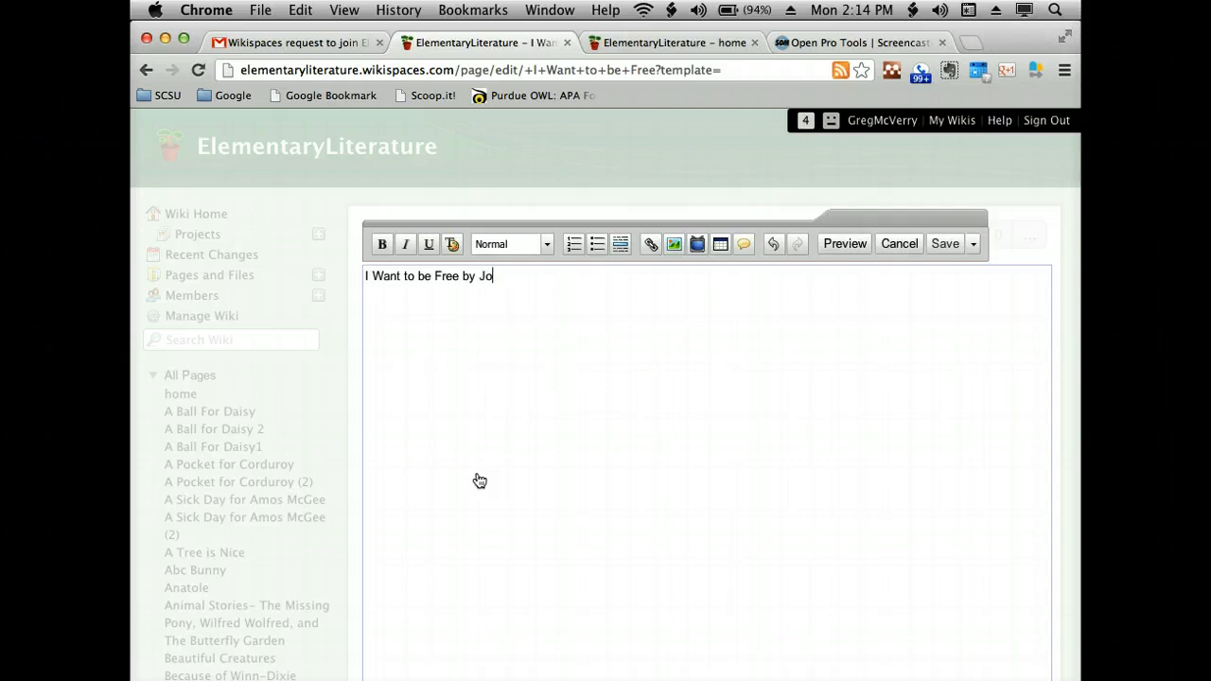
text(seph Slate.)
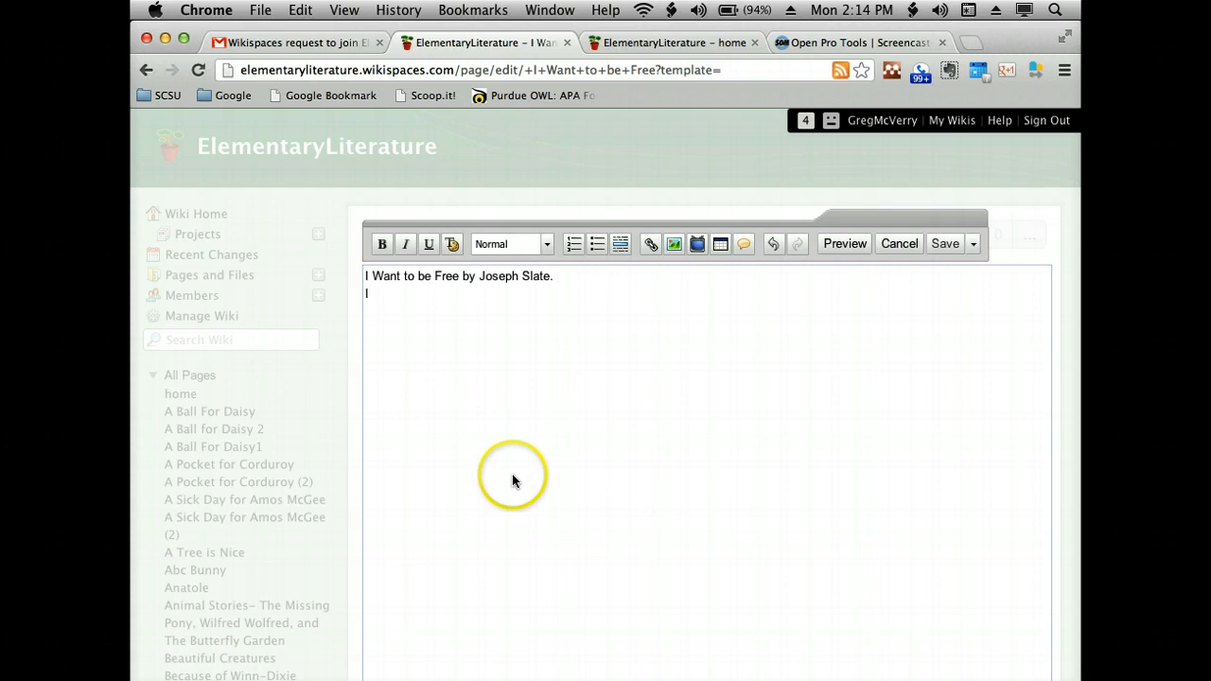
click(463, 277)
key(Return)
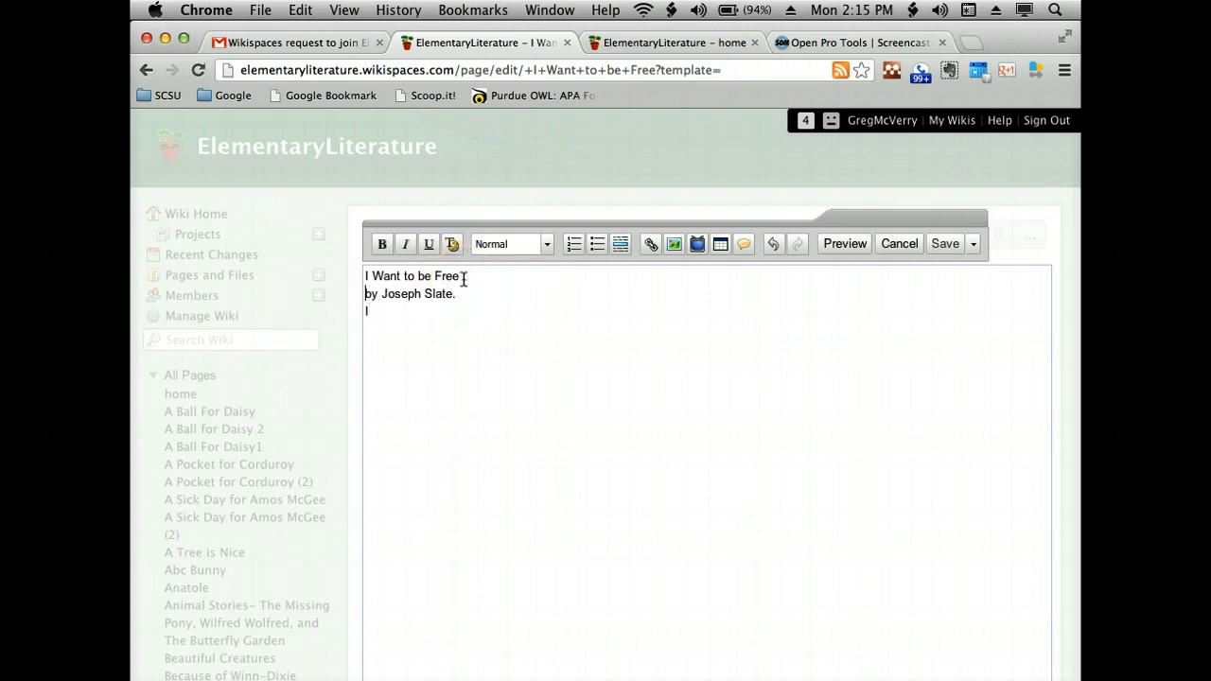
- Add the line "Illustrated by E. B. Lewis" beneath the author line
click(400, 313)
text(llustrated by E. B. L)
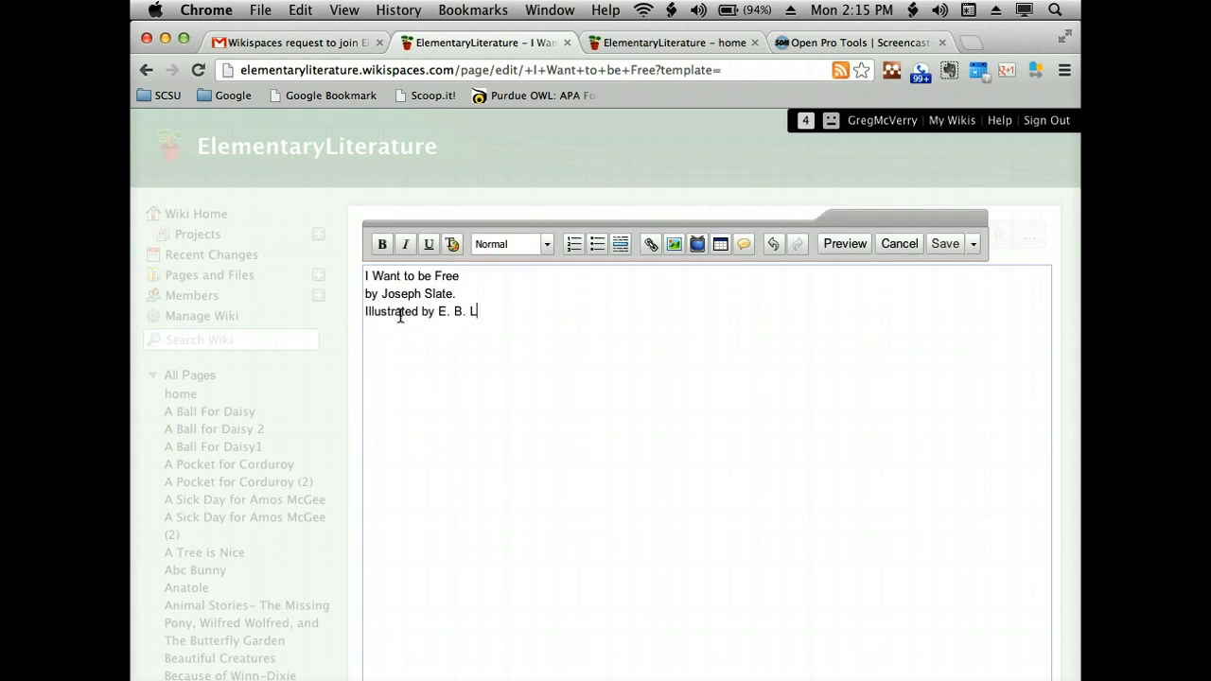
text(ewis)
- Make the title line "I Want to be Free" bold and format it as Heading 2
triple_click(361, 276)
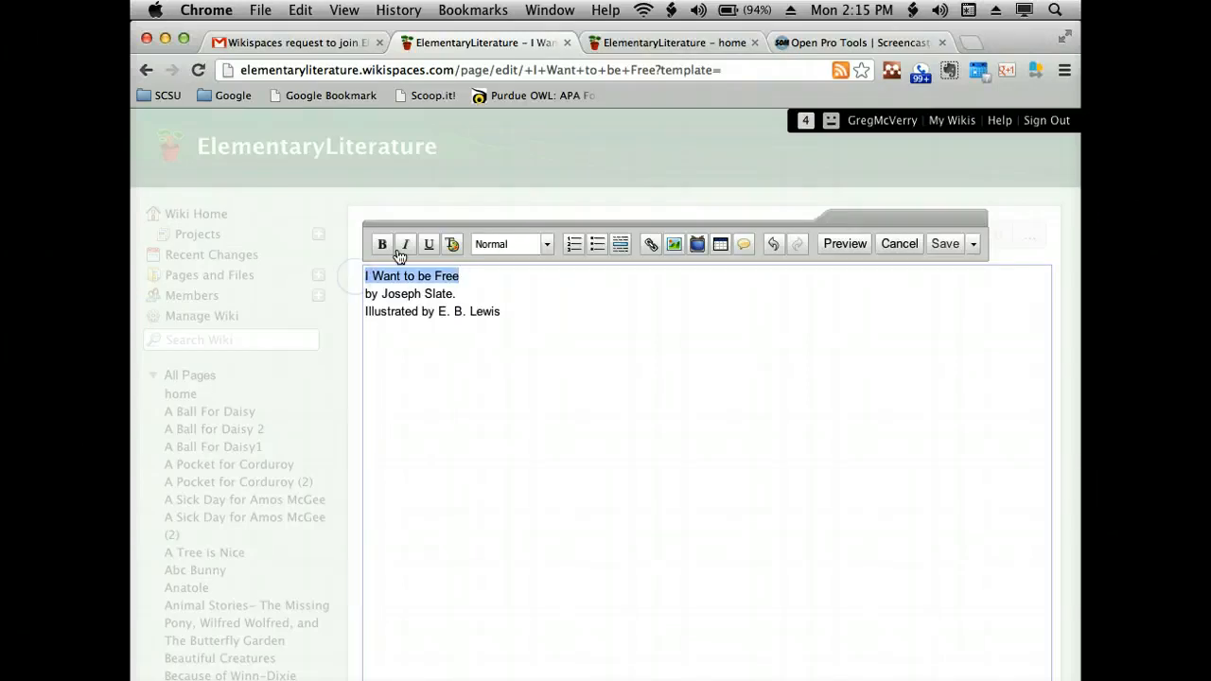
click(383, 244)
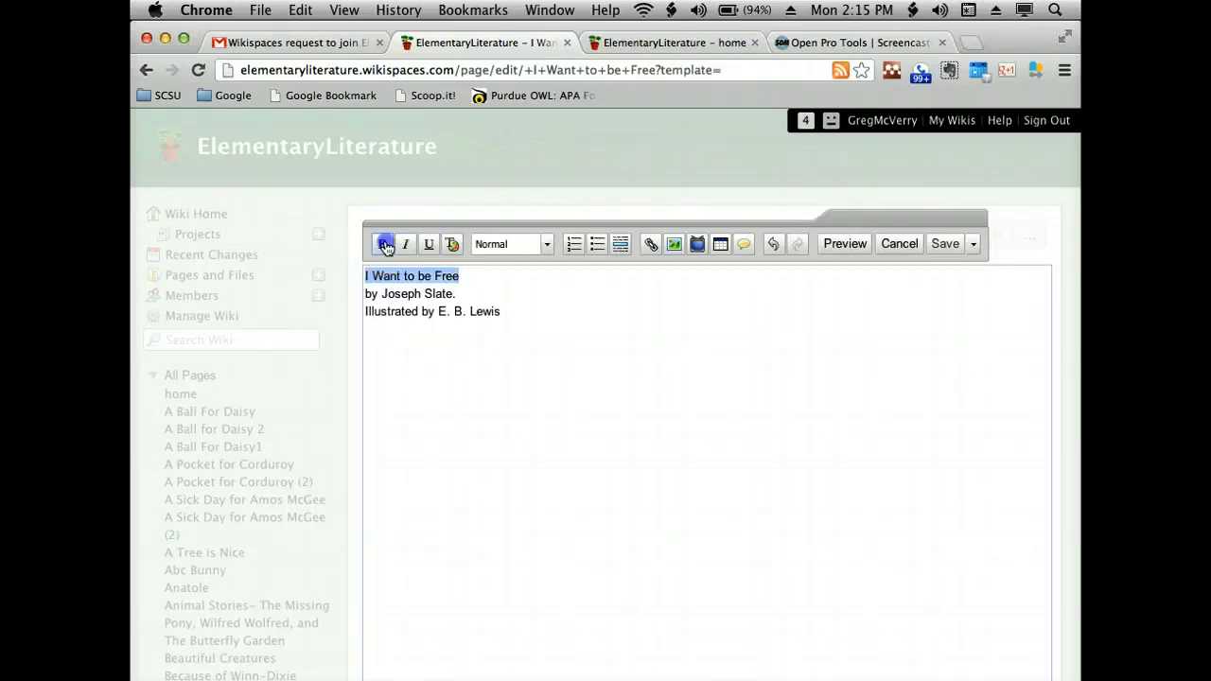
click(548, 247)
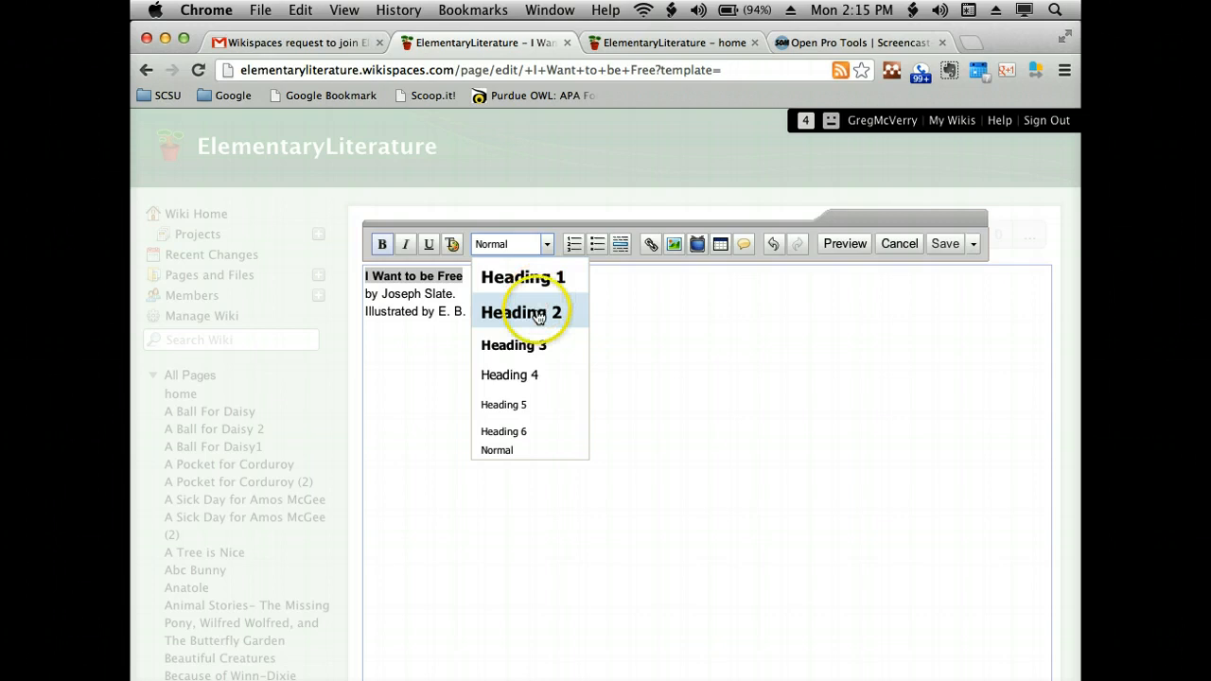
click(533, 311)
- Center the title, author and illustrator lines through the text styles and save the page
drag(516, 325, 349, 278)
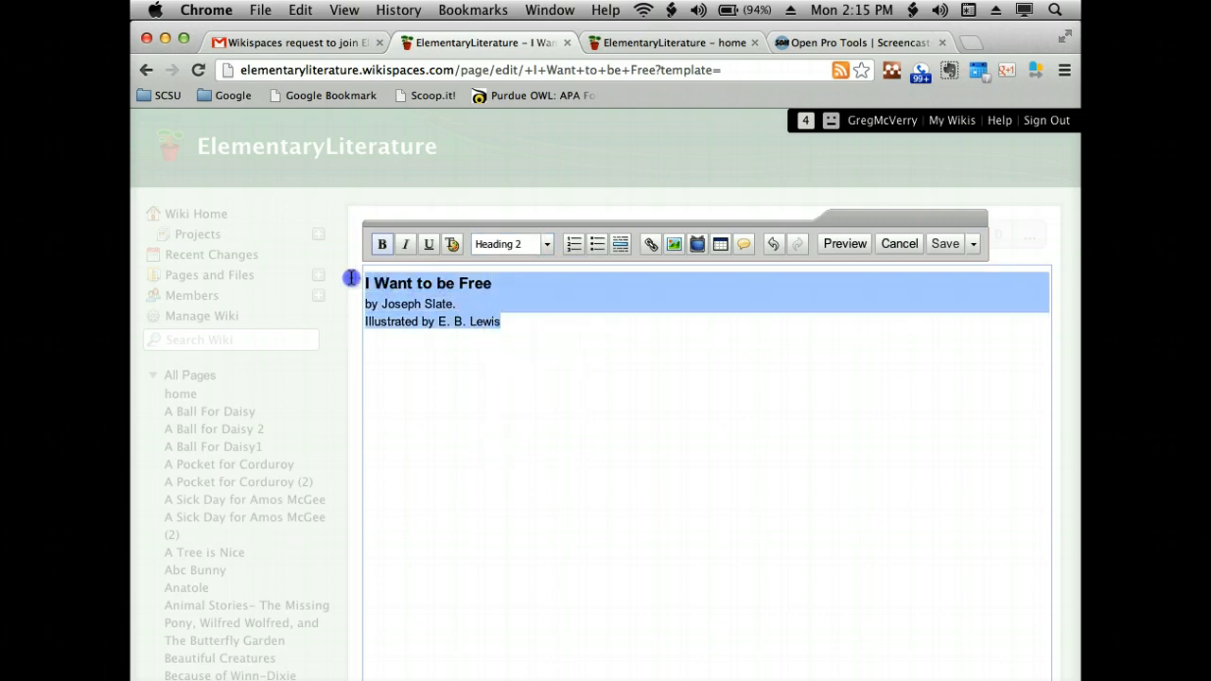
click(453, 247)
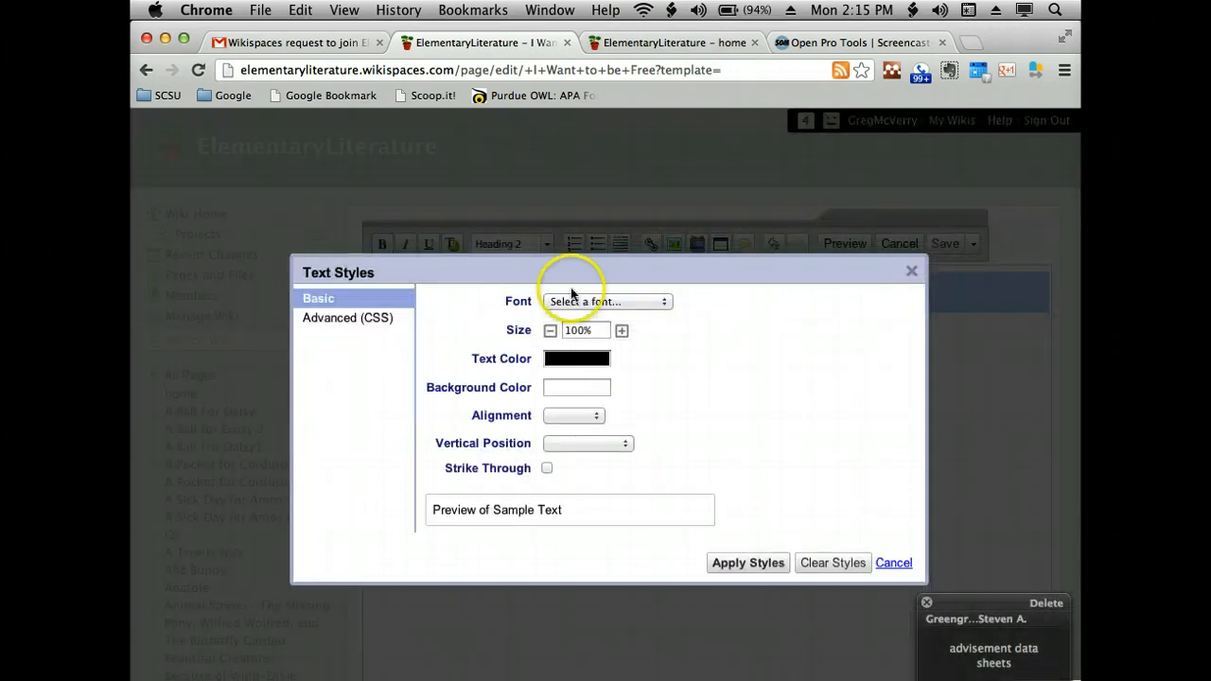
click(596, 416)
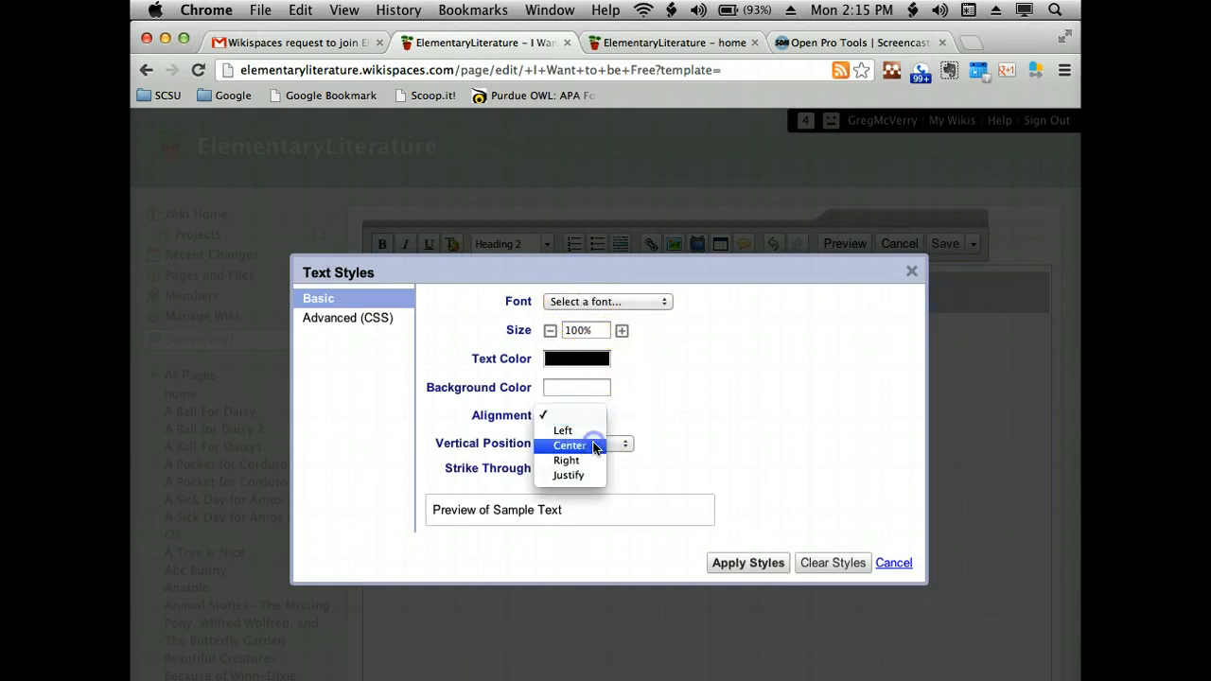
click(594, 446)
click(747, 563)
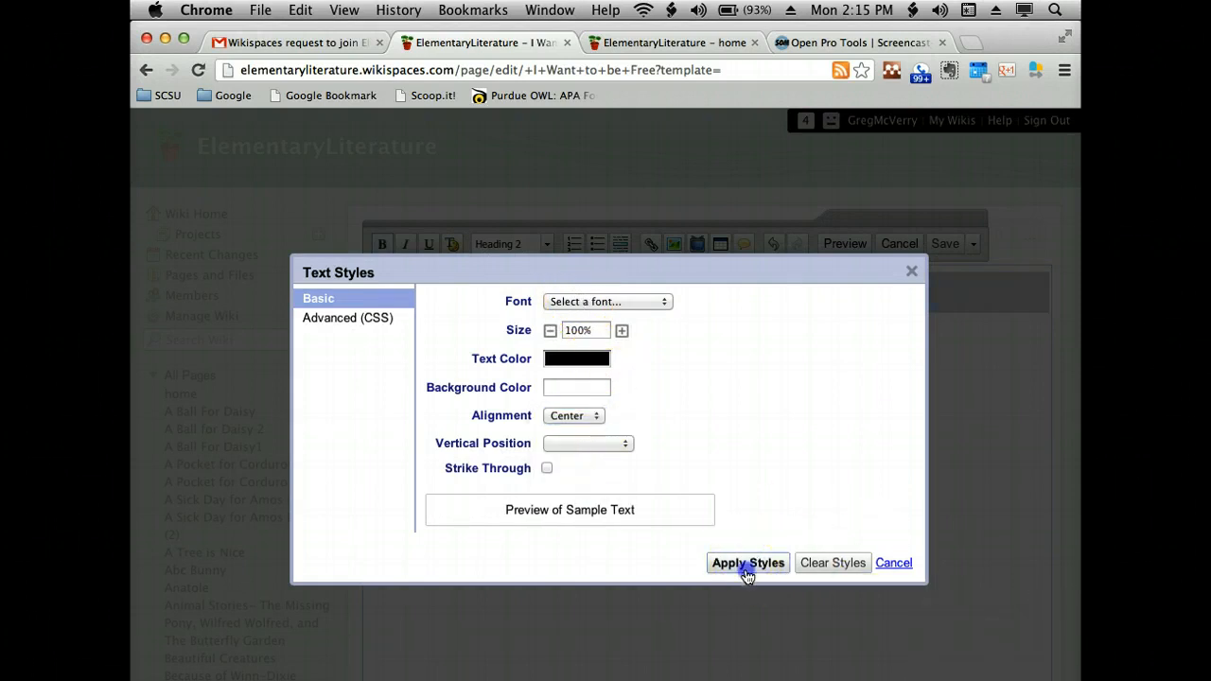
click(820, 537)
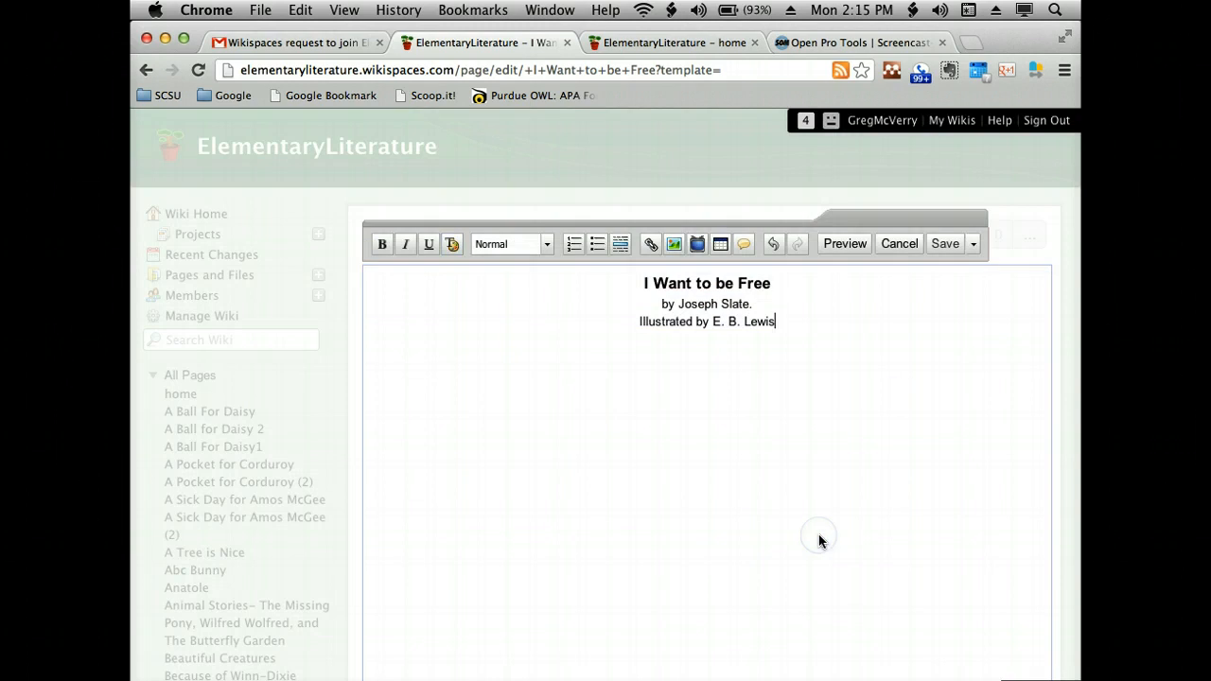
click(942, 248)
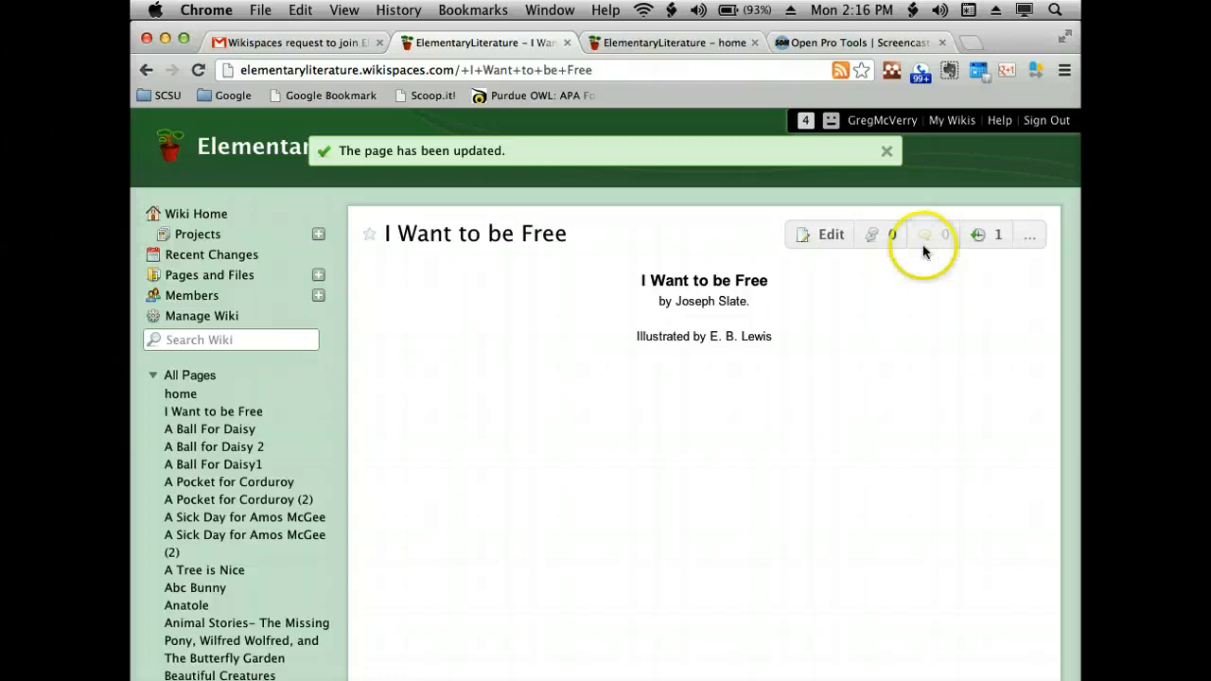
- Reopen the page for editing and start a new left-aligned line below the illustrator line
click(837, 241)
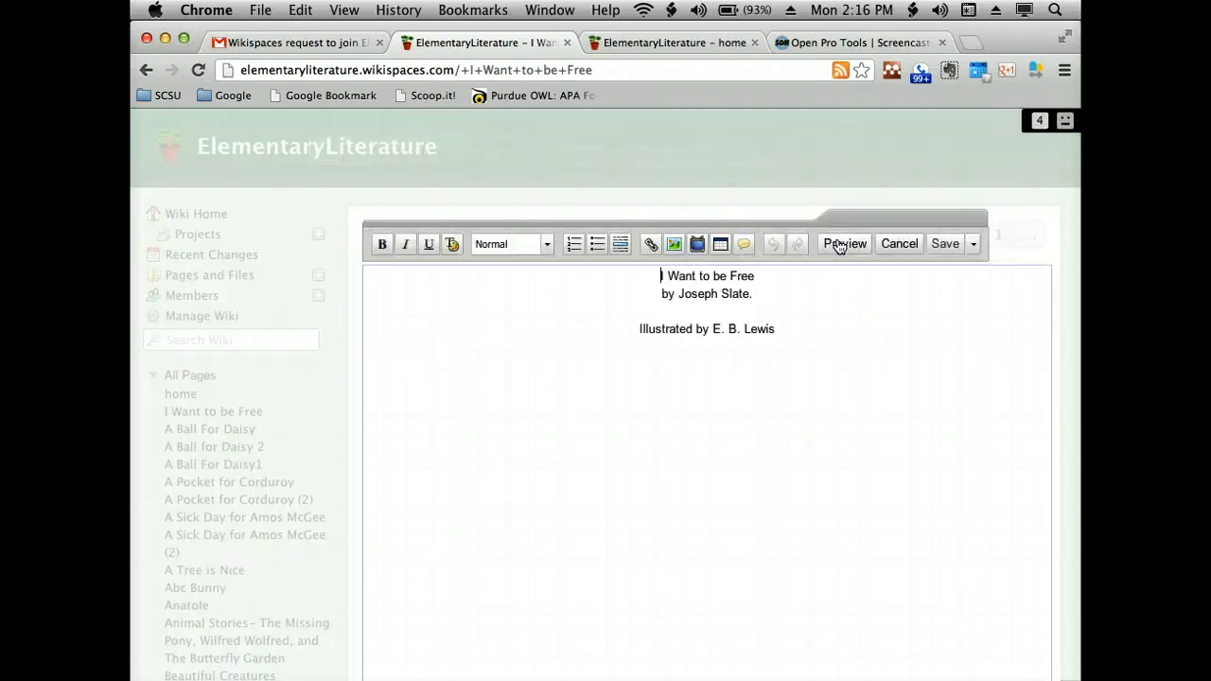
click(829, 347)
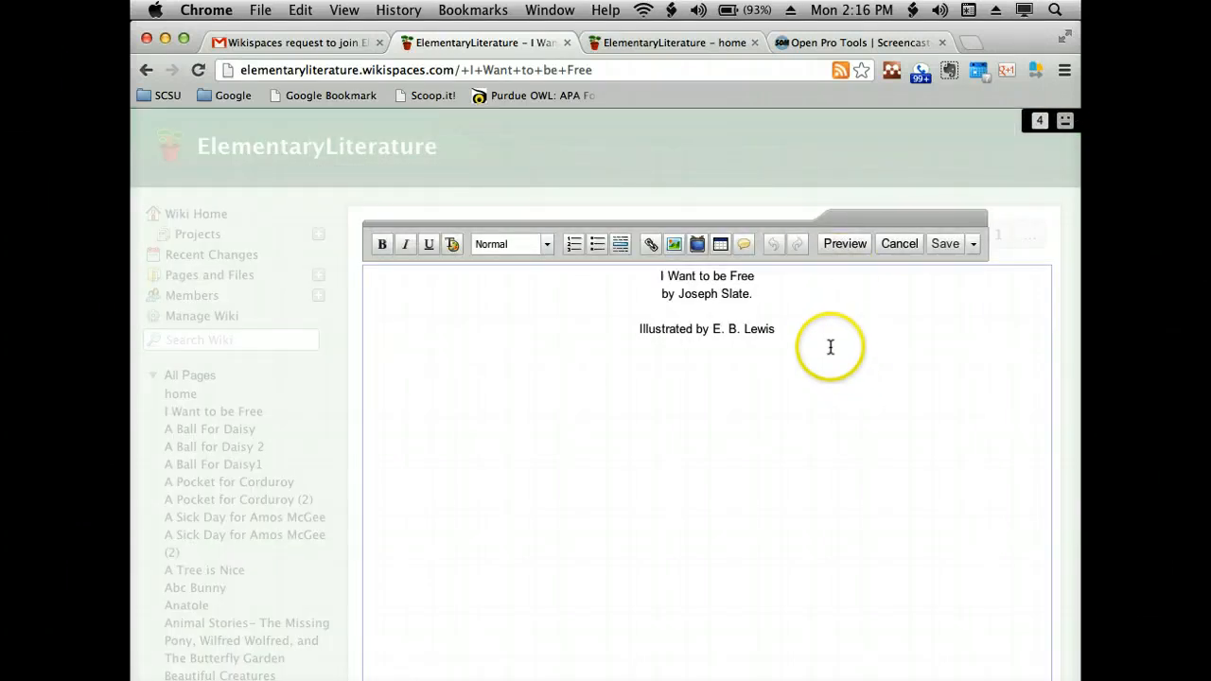
key(Return)
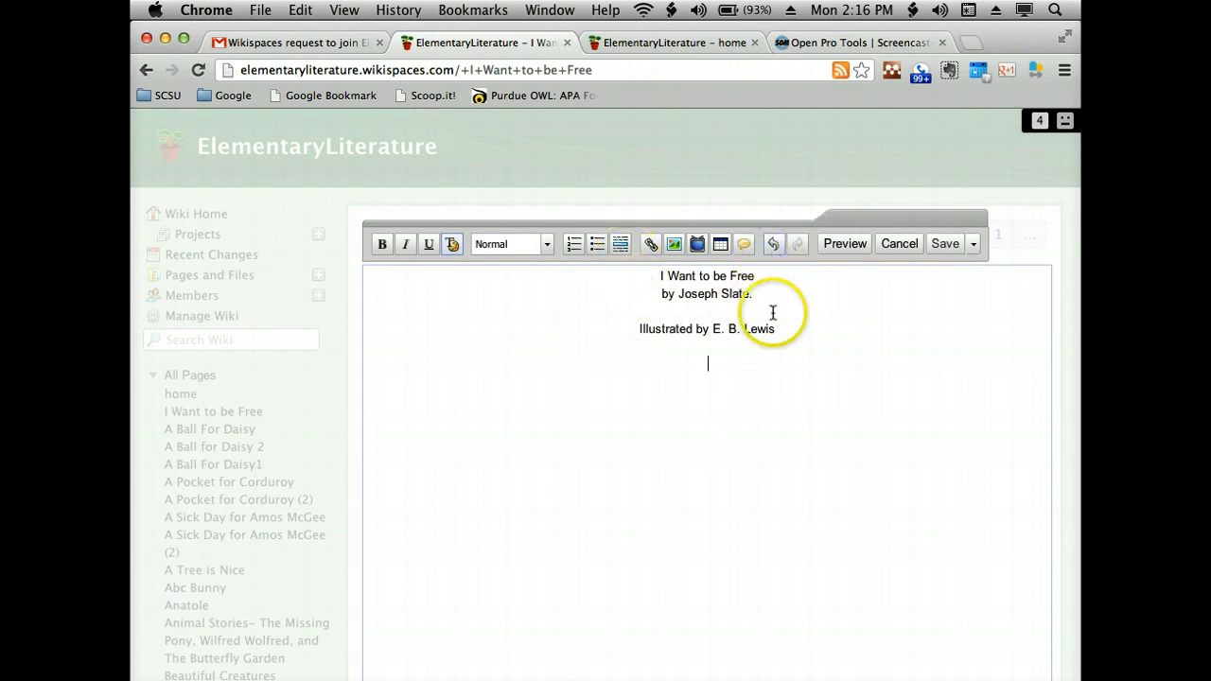
click(454, 245)
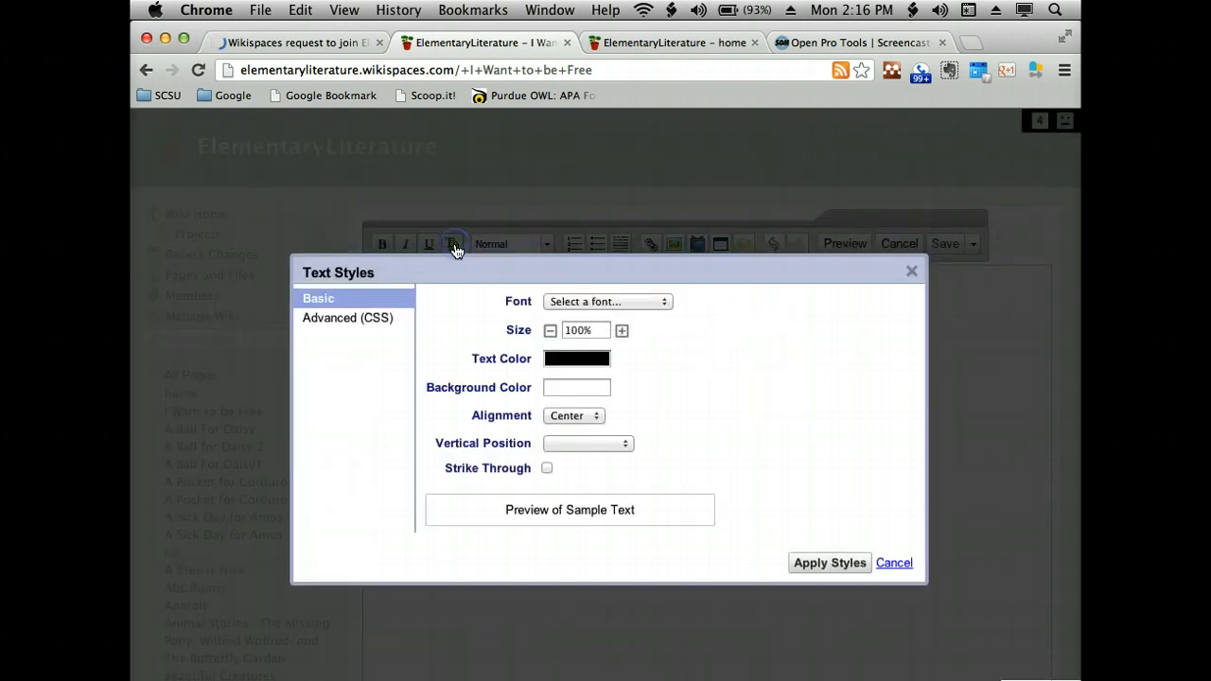
click(581, 416)
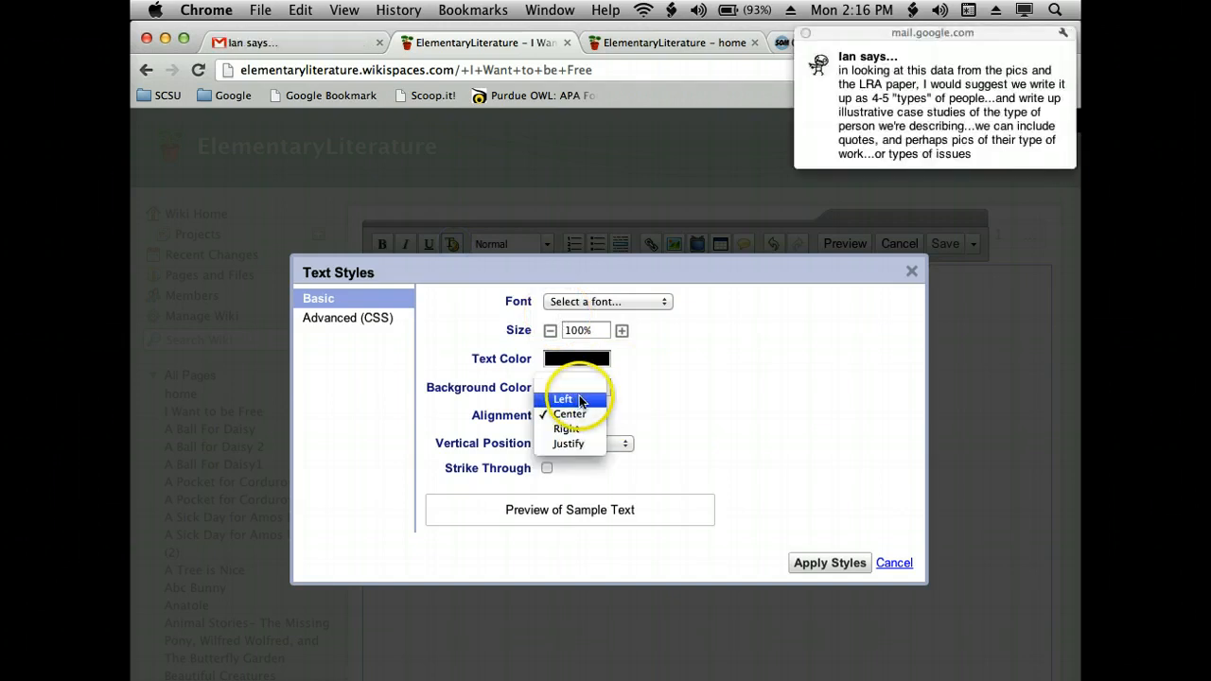
click(564, 399)
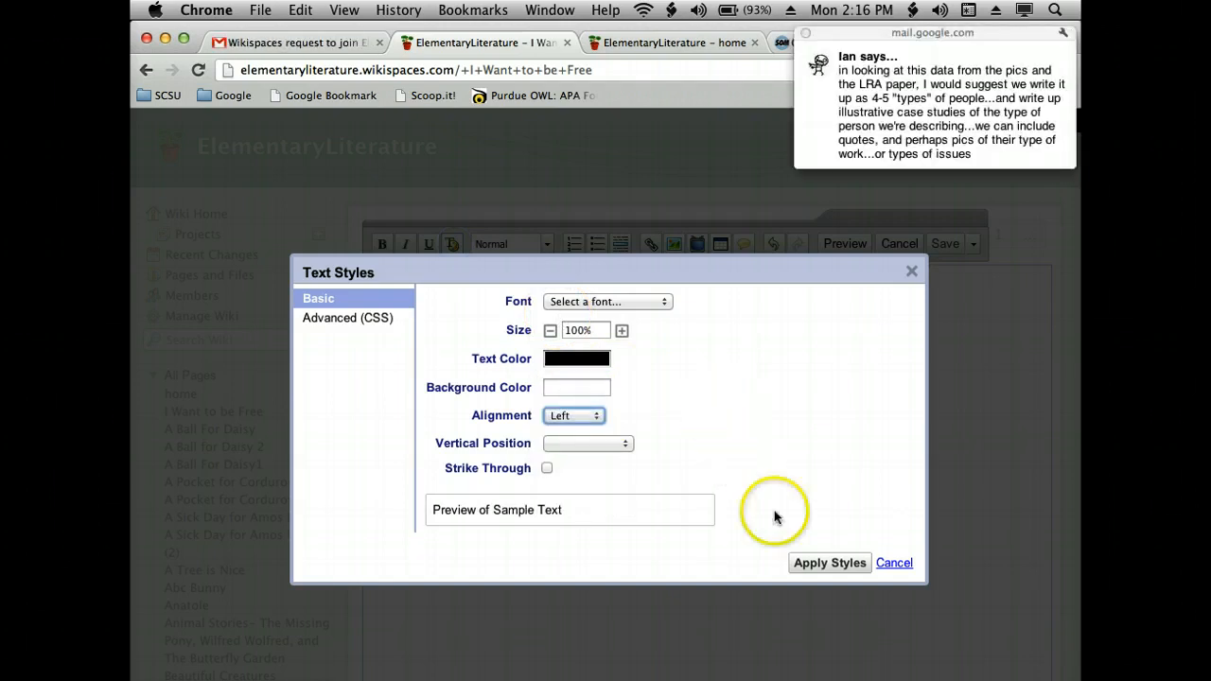
click(824, 565)
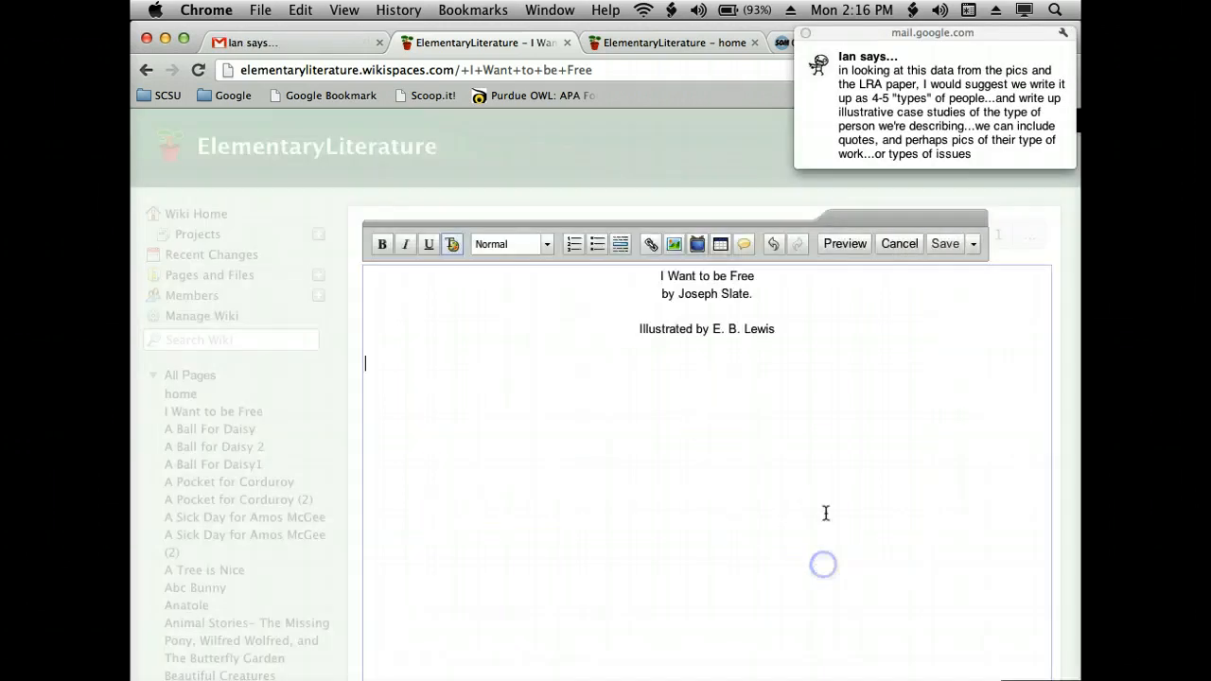
- Dismiss the chat notification and close the Gmail tab, staying on the wiki page being edited
click(806, 34)
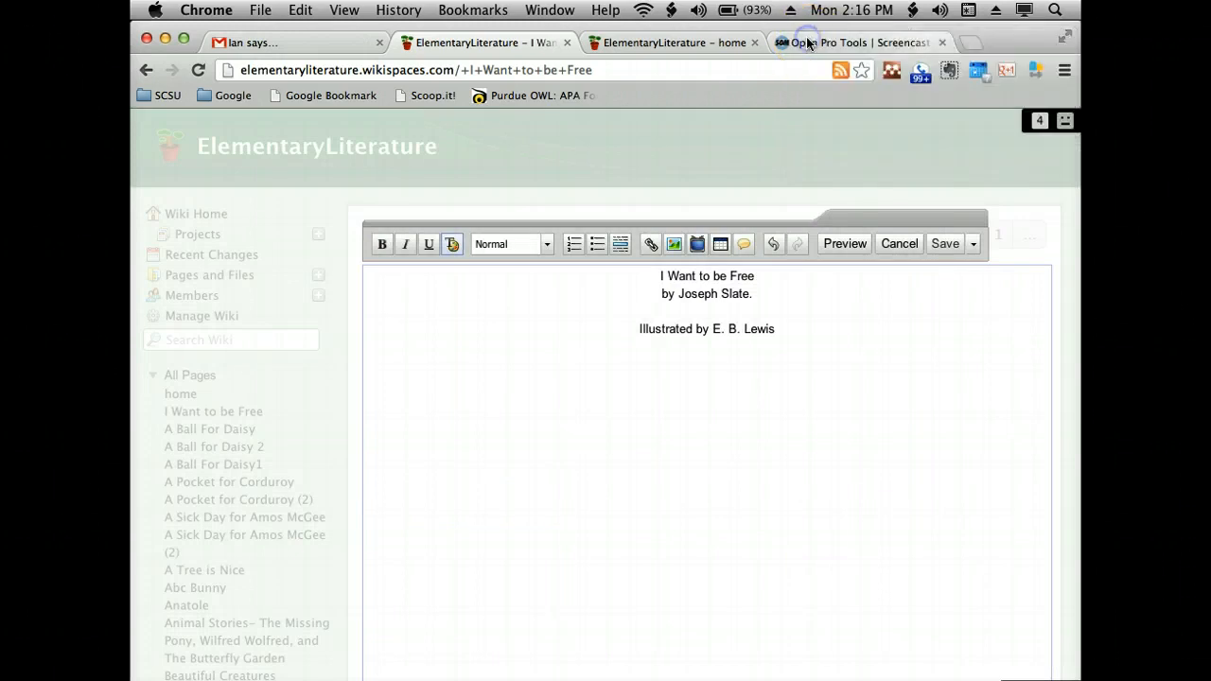
click(379, 43)
click(379, 43)
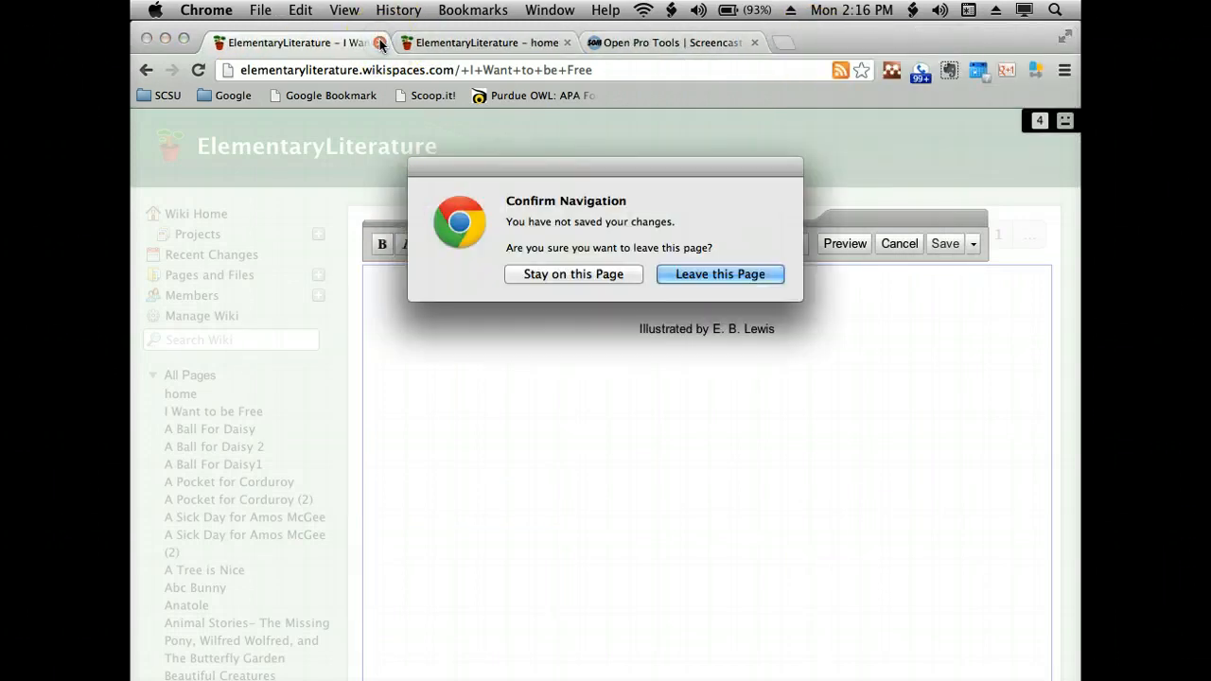
click(602, 274)
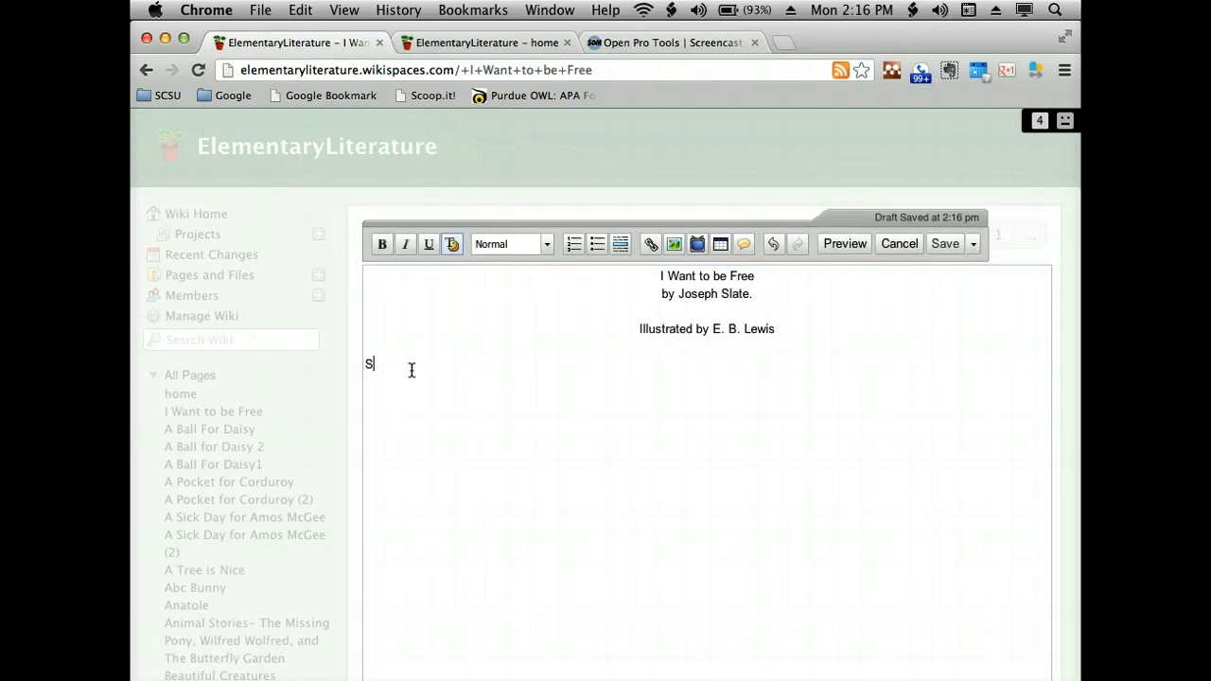
- Enter "Summary of the Story" on the left-aligned line and start a new line beneath it
key(BackSpace)
text(Sy)
text(mmary of the Story)
key(Return)
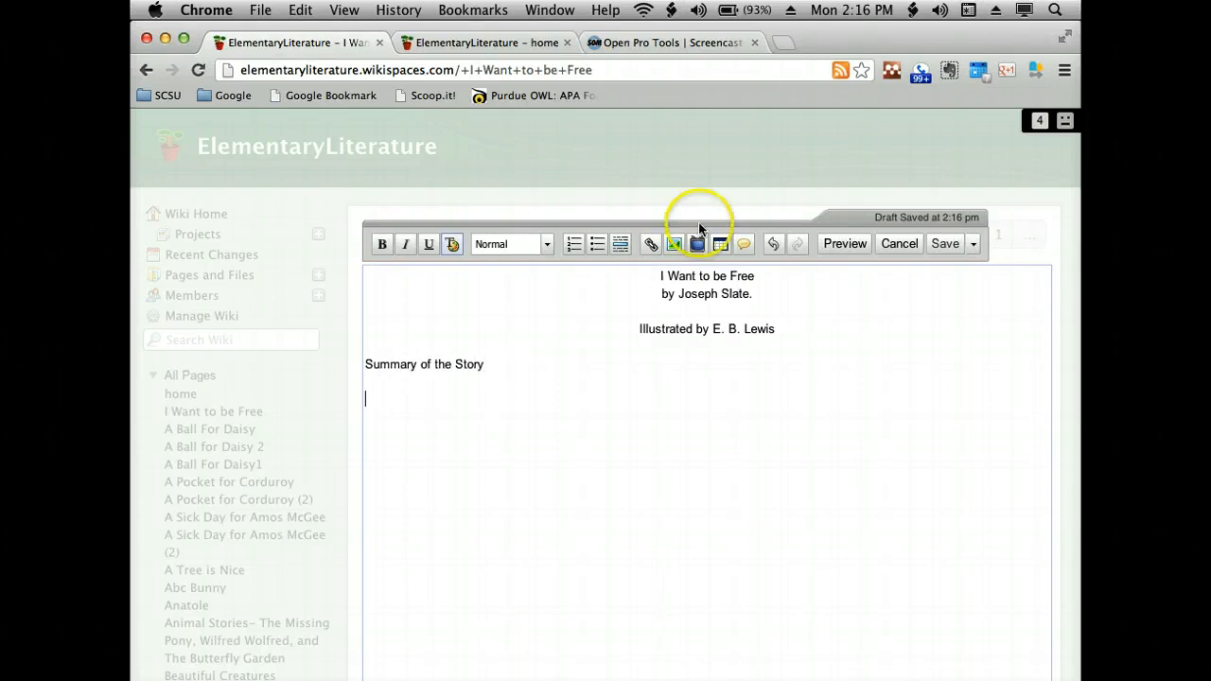
- Load images.google.com in the Screencast-O-Matic tab and search for "i want to be free slate"
click(667, 43)
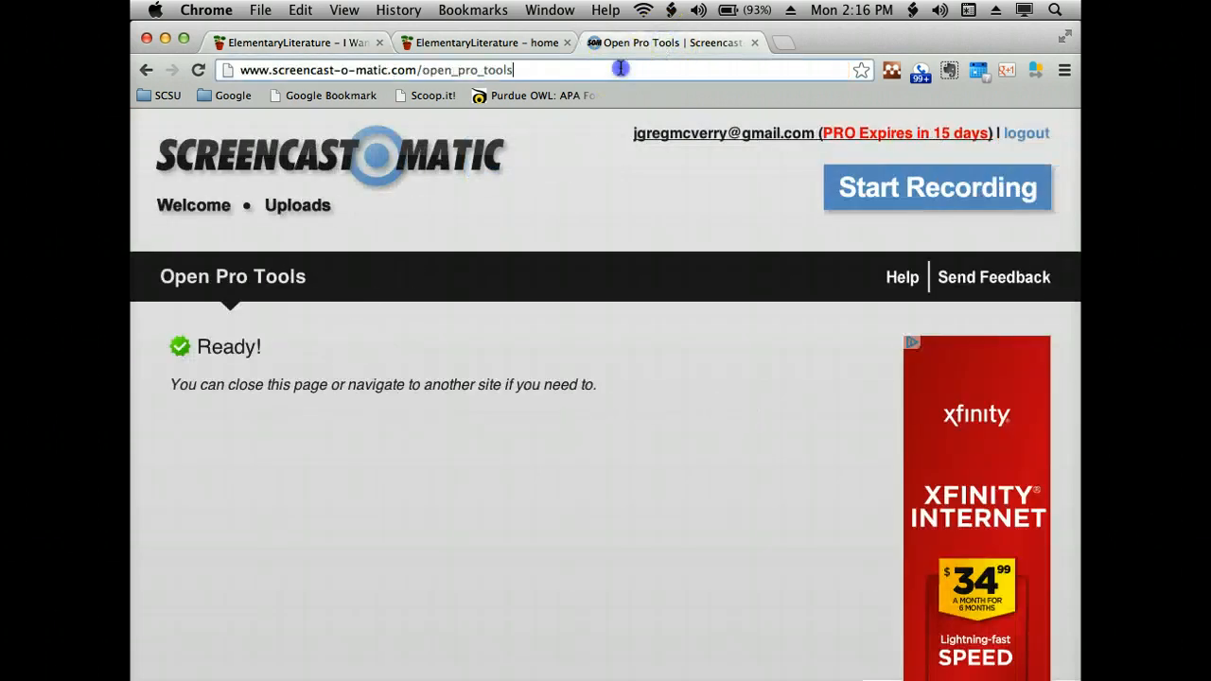
click(619, 68)
text(images.)
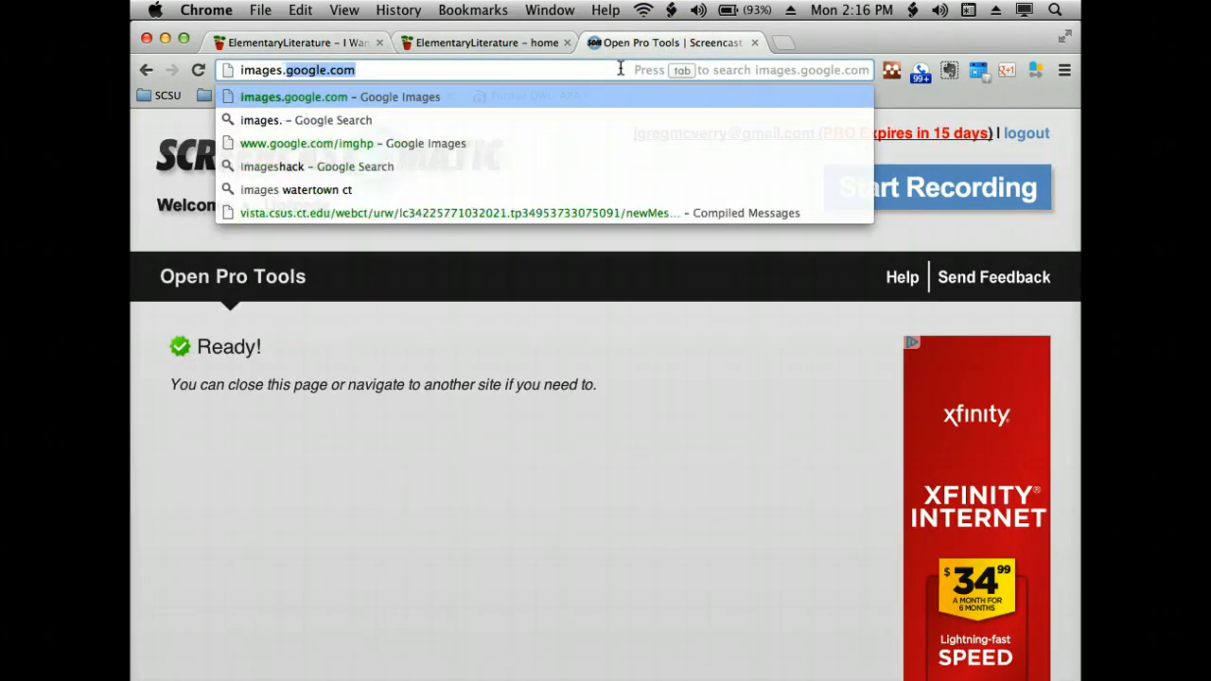
key(Return)
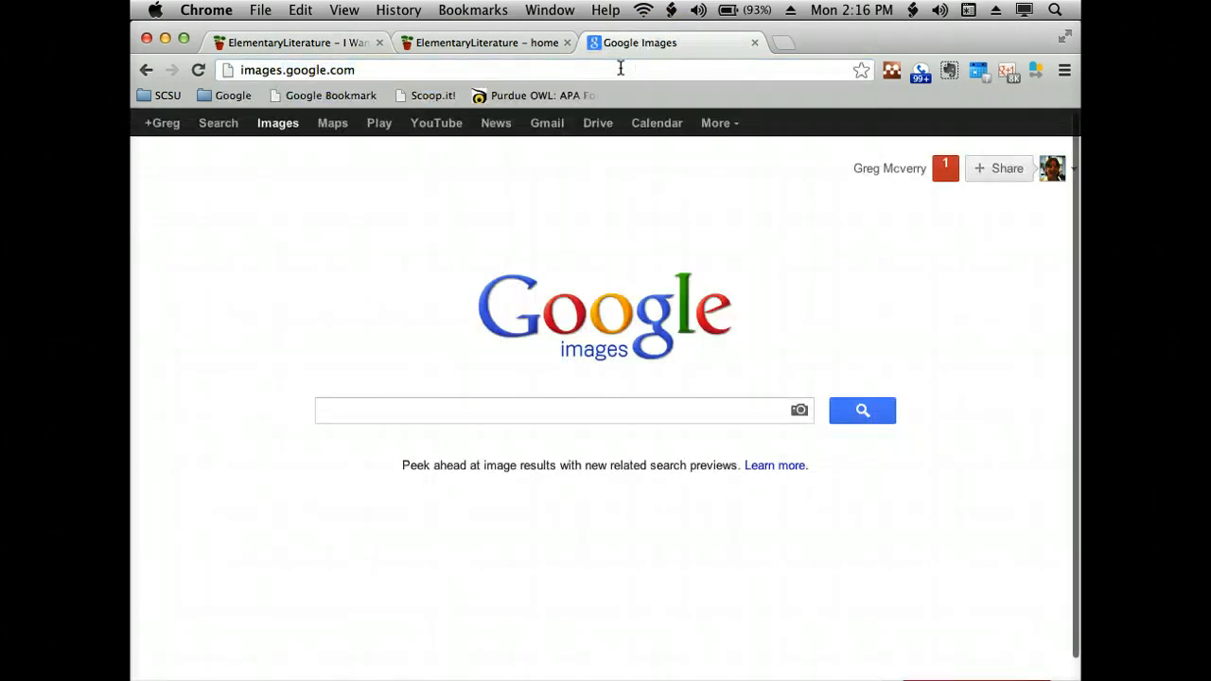
click(511, 408)
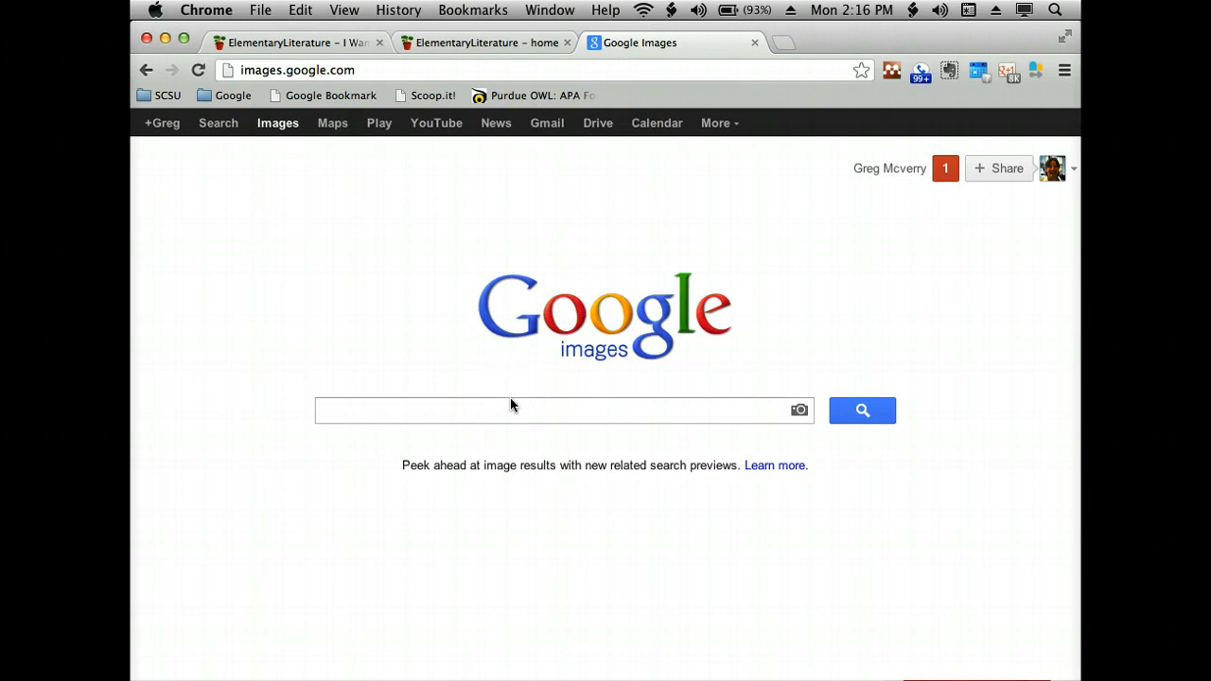
text(i want to be f)
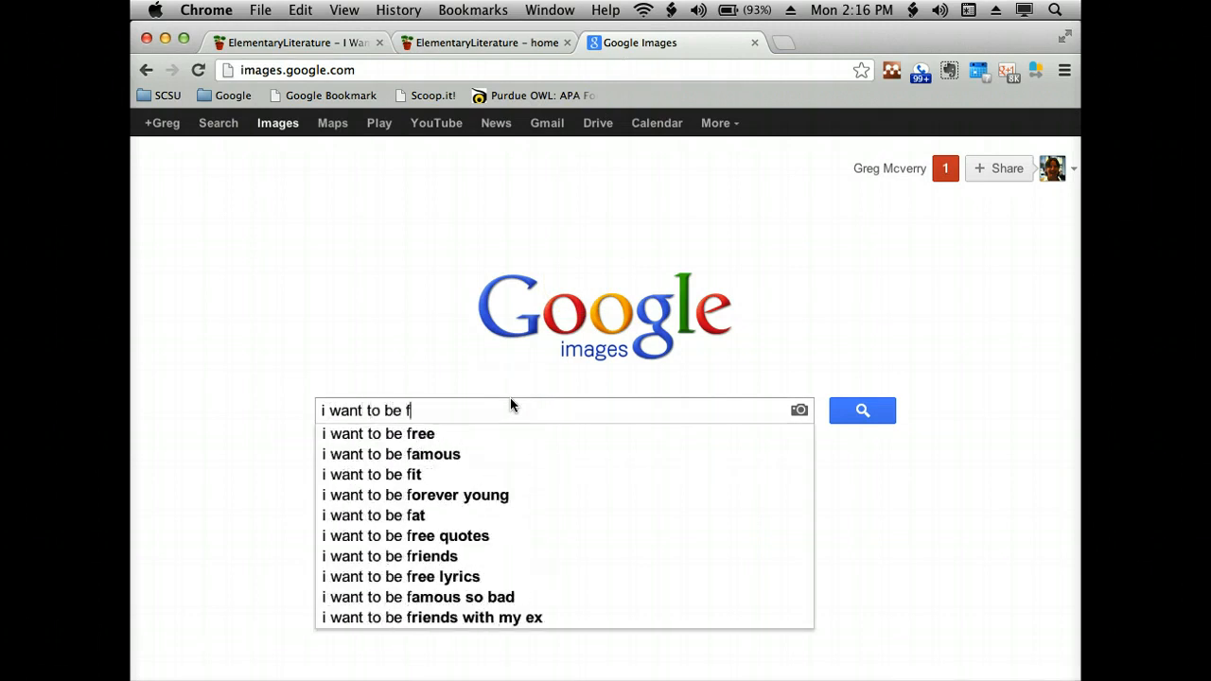
text(ree slate)
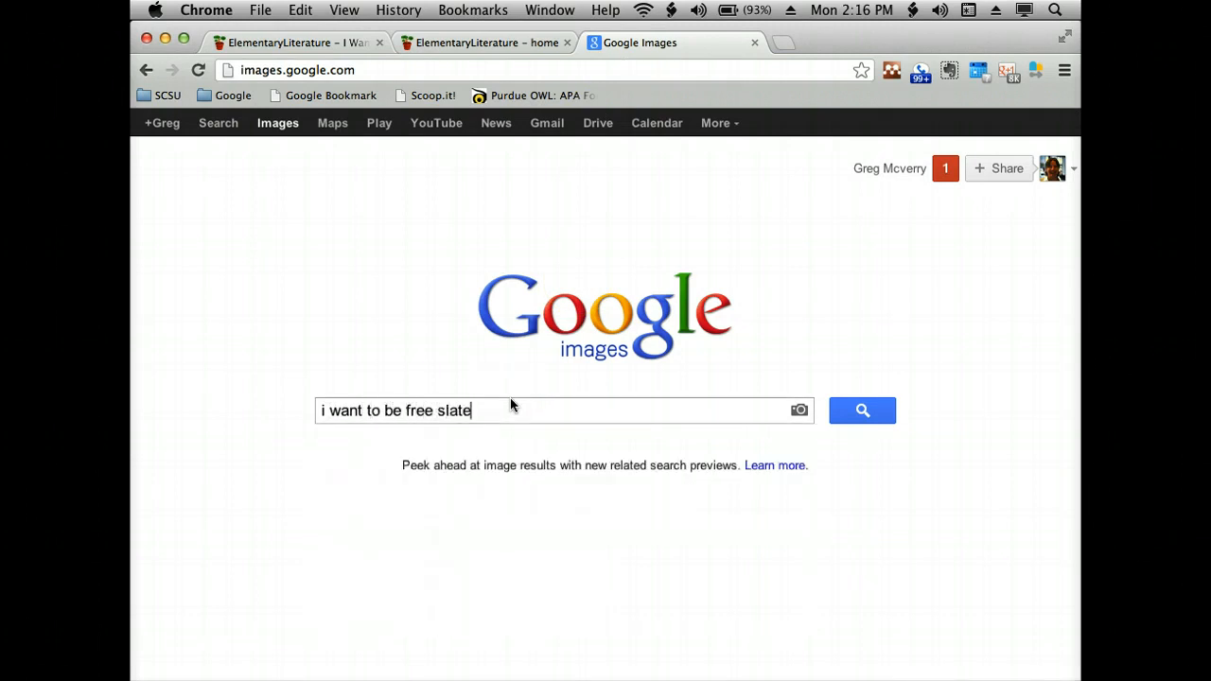
key(Return)
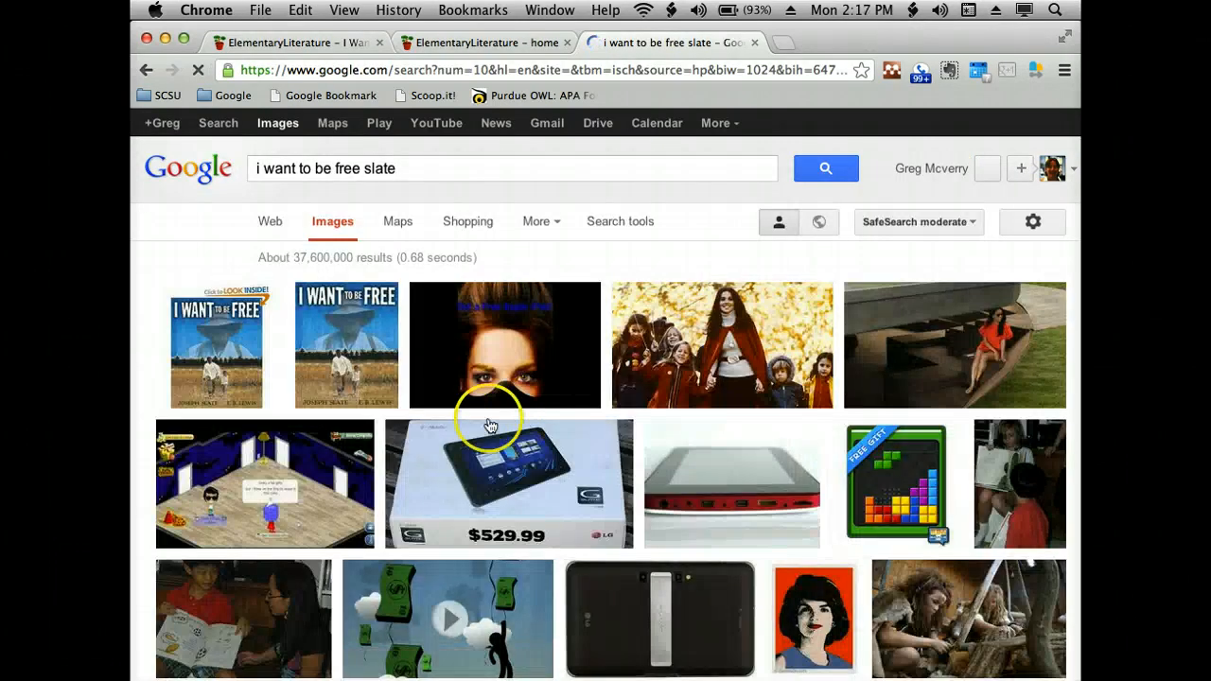
- Open the second "I Want to be Free" book cover in the image results and save the picture to the computer
click(372, 350)
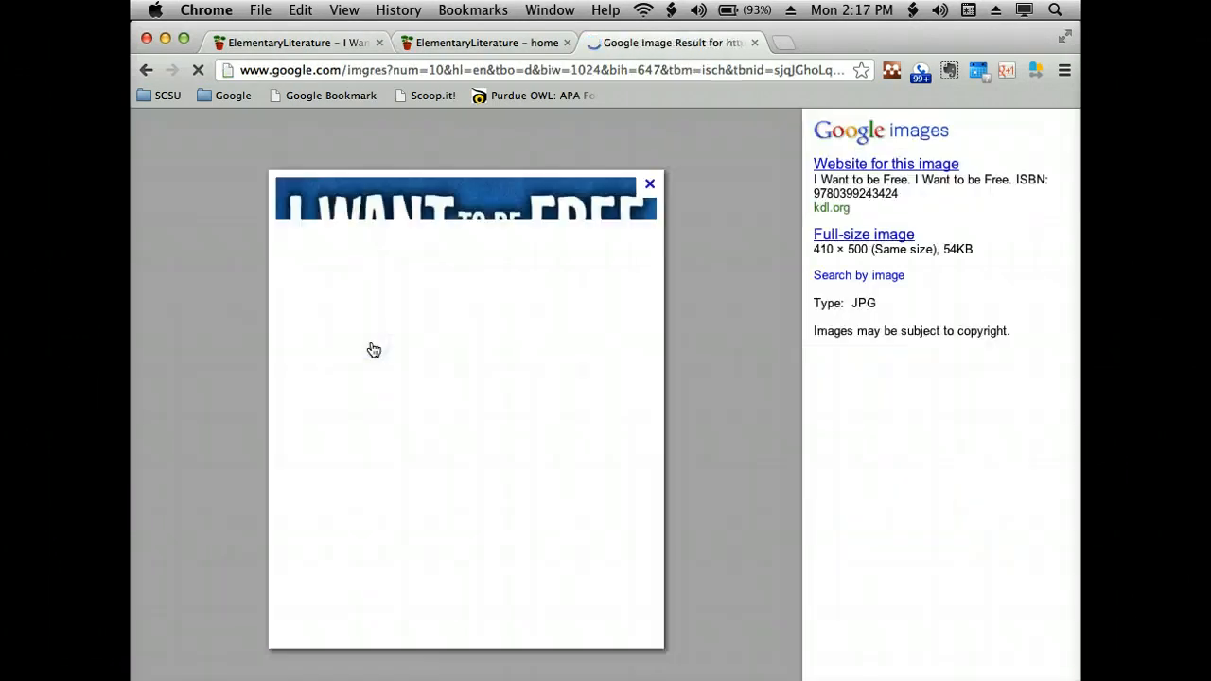
right_click(372, 349)
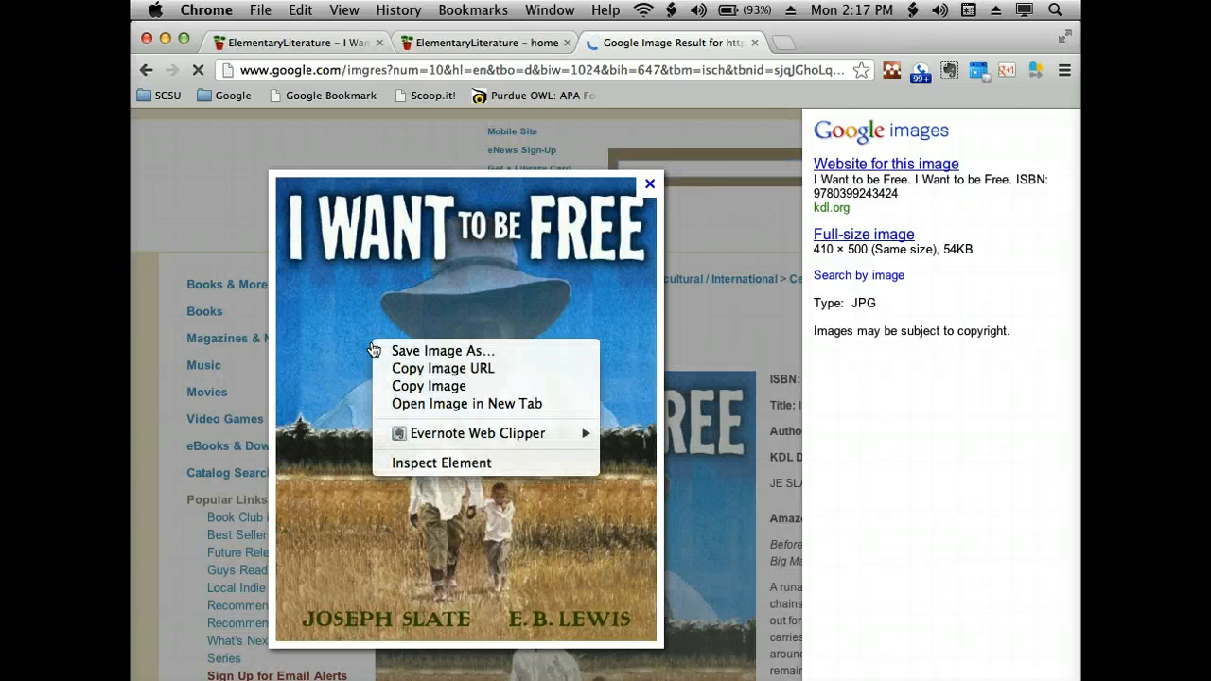
click(407, 353)
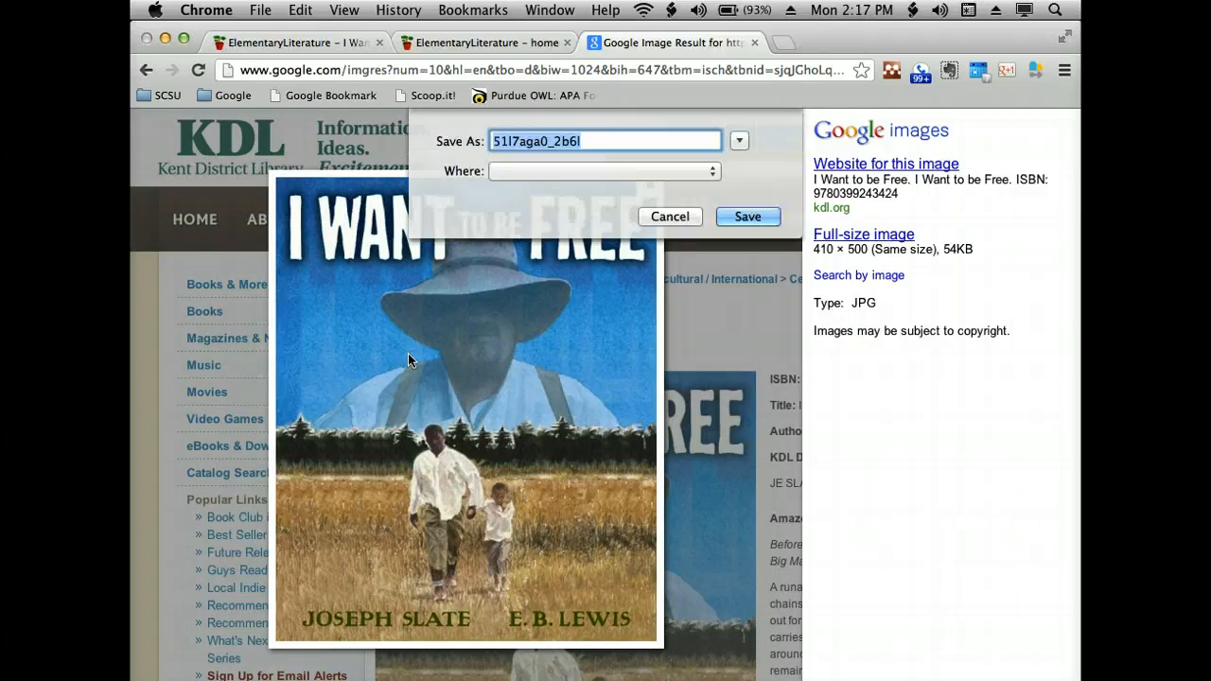
click(707, 177)
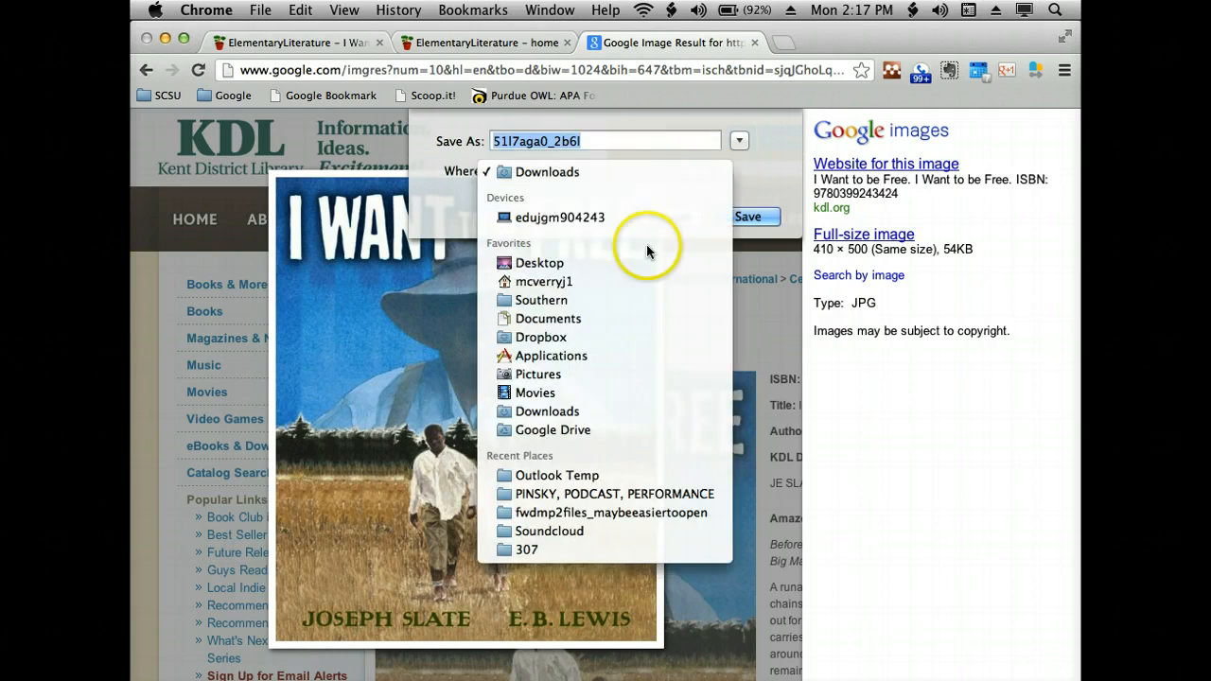
click(774, 217)
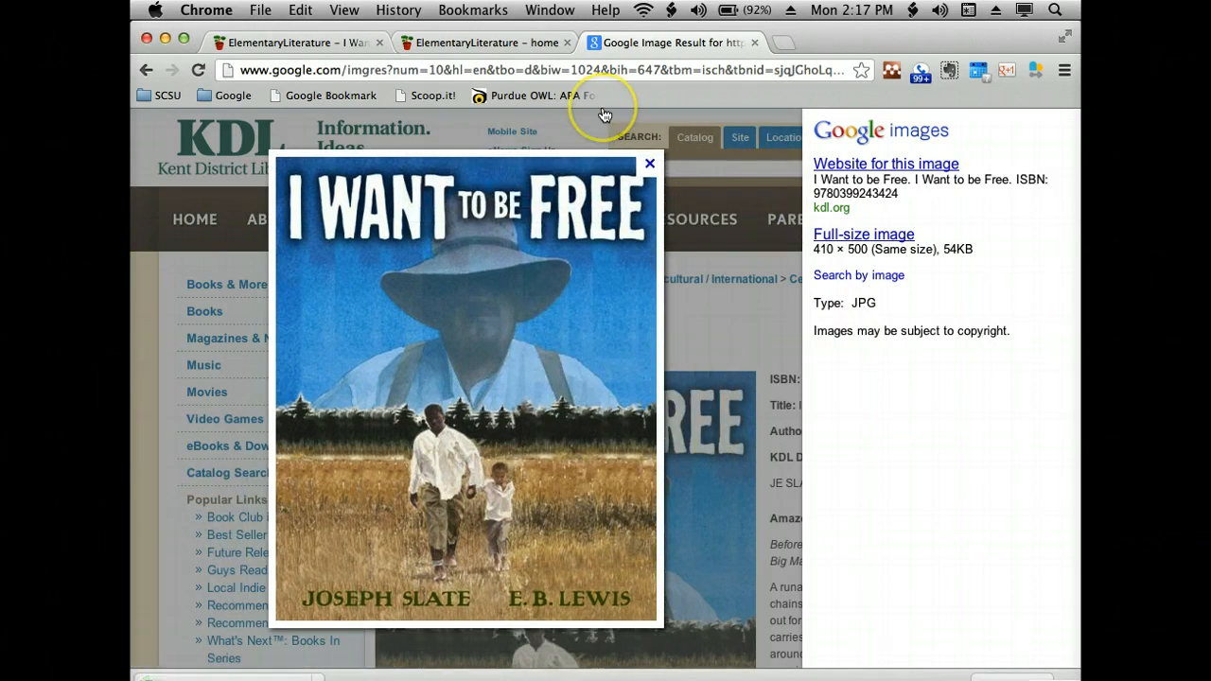
- Upload 51l7aga0_2b6l.jpg from the Desktop to the wiki and insert it beneath "Summary of the Story" on the page being edited
click(473, 42)
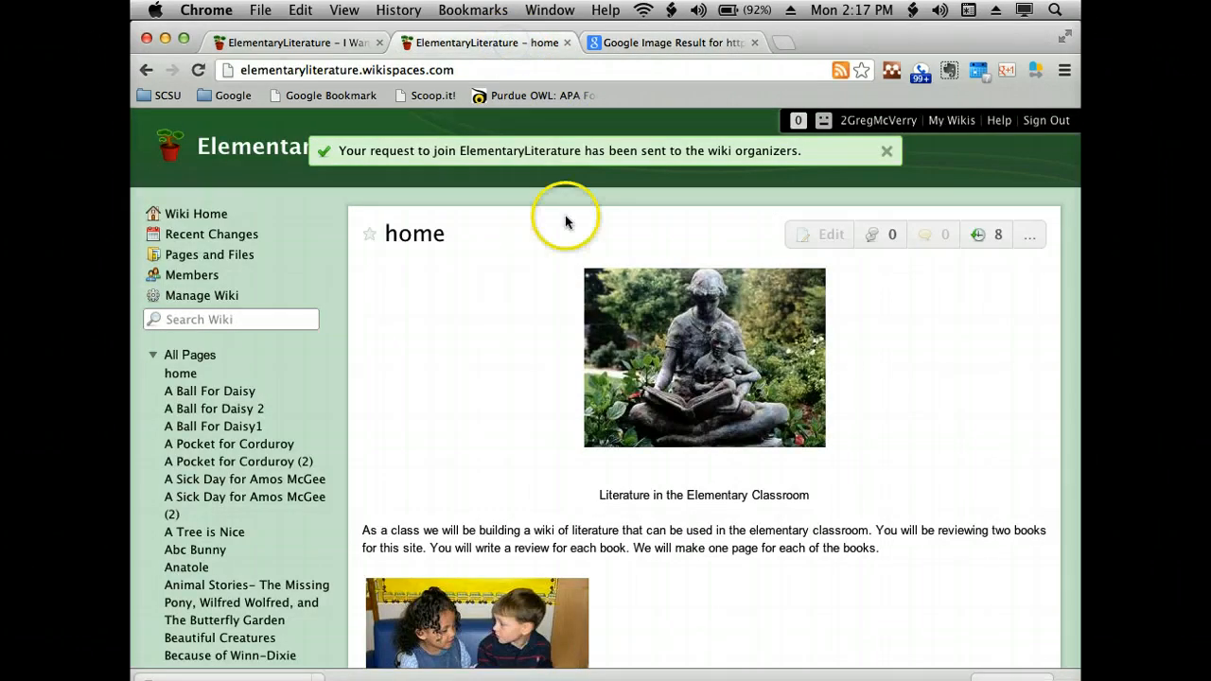
click(301, 42)
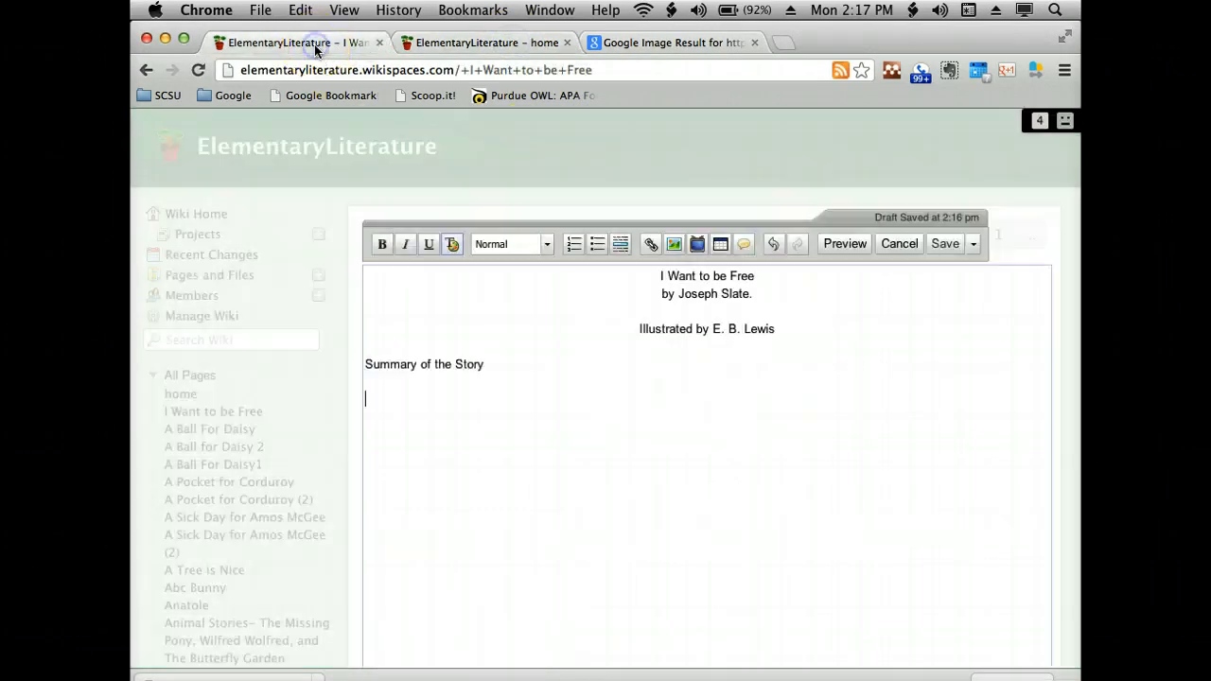
click(495, 324)
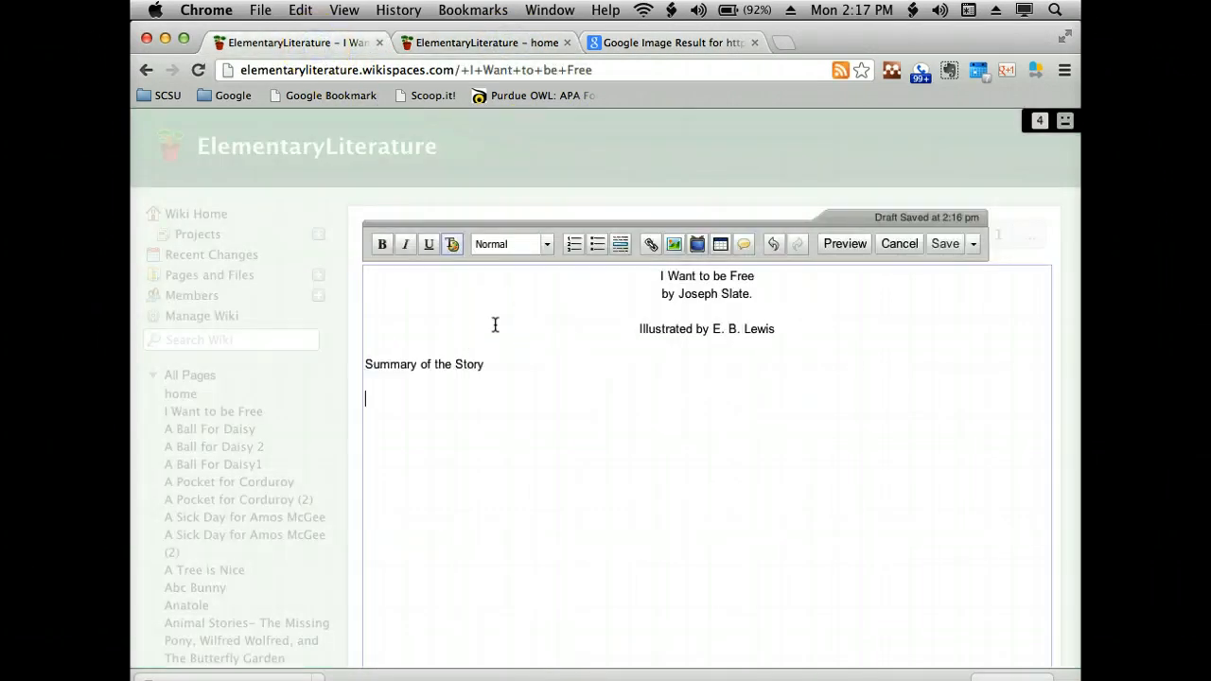
click(675, 247)
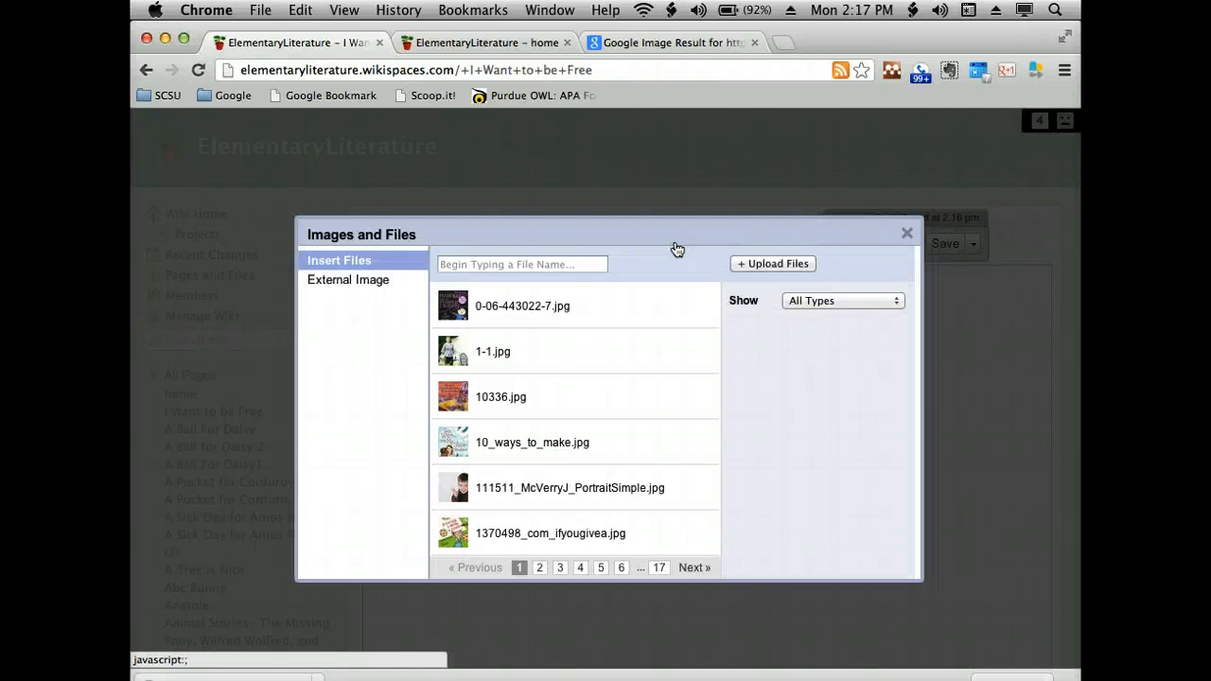
click(762, 264)
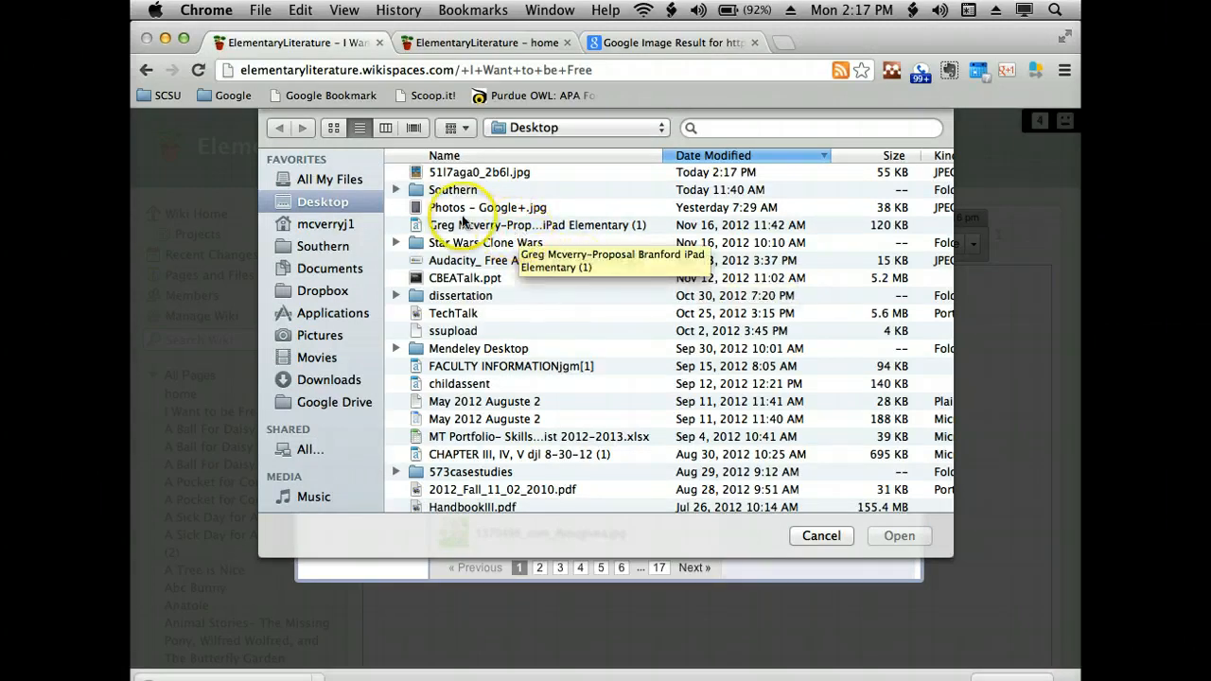
click(489, 173)
click(889, 535)
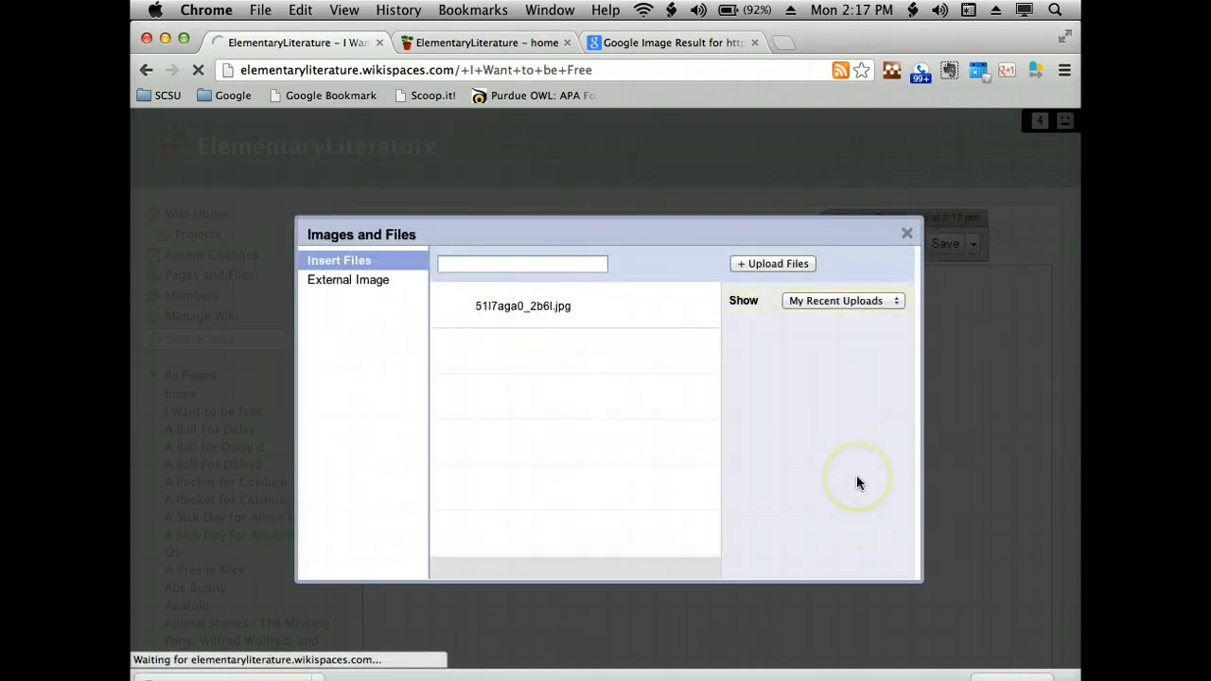
click(559, 314)
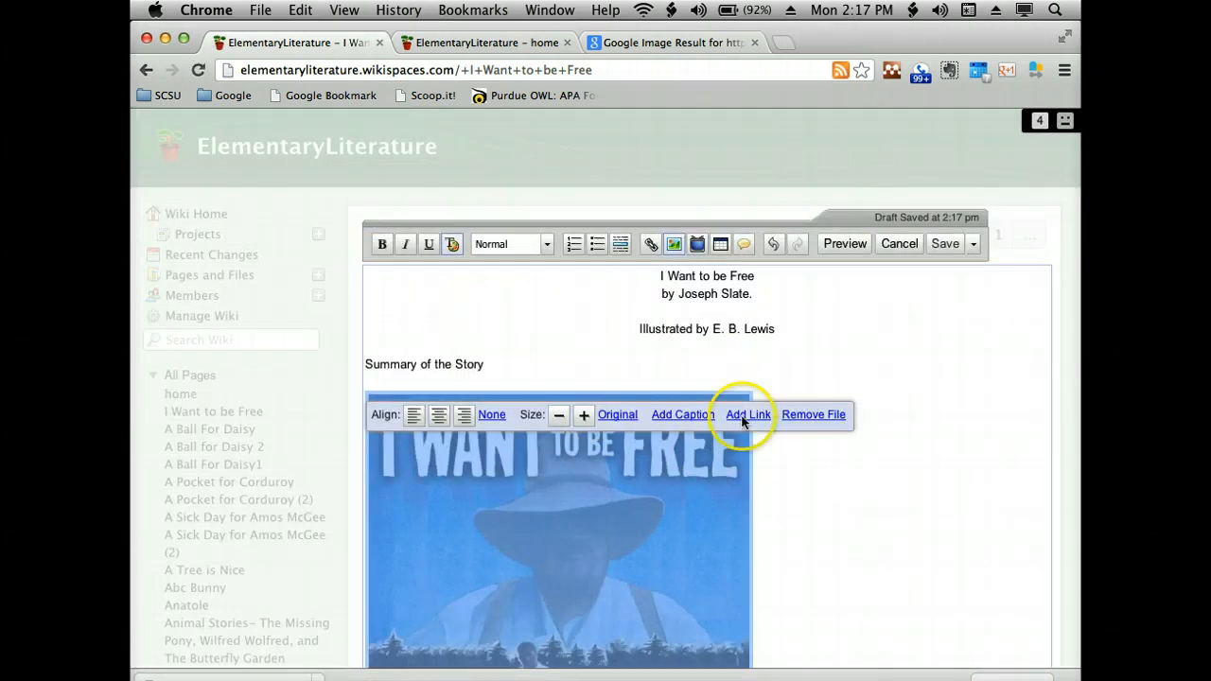
- Shrink the inserted book cover by three size increments and centre it on the page
click(559, 414)
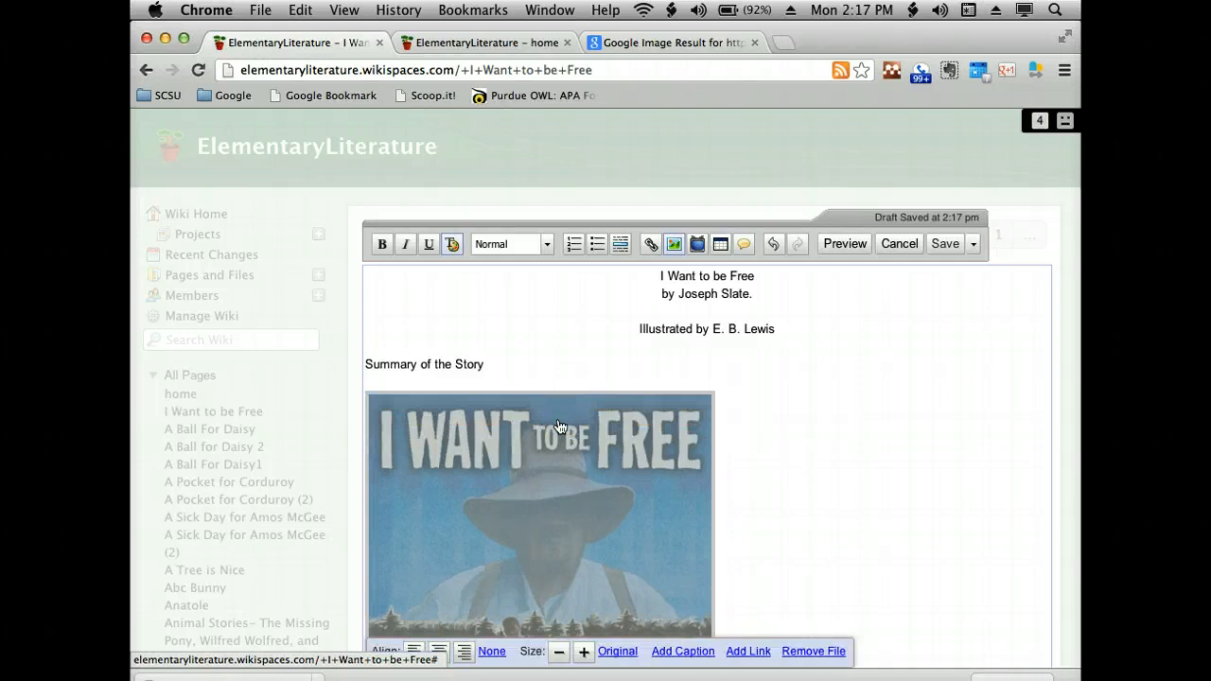
click(559, 651)
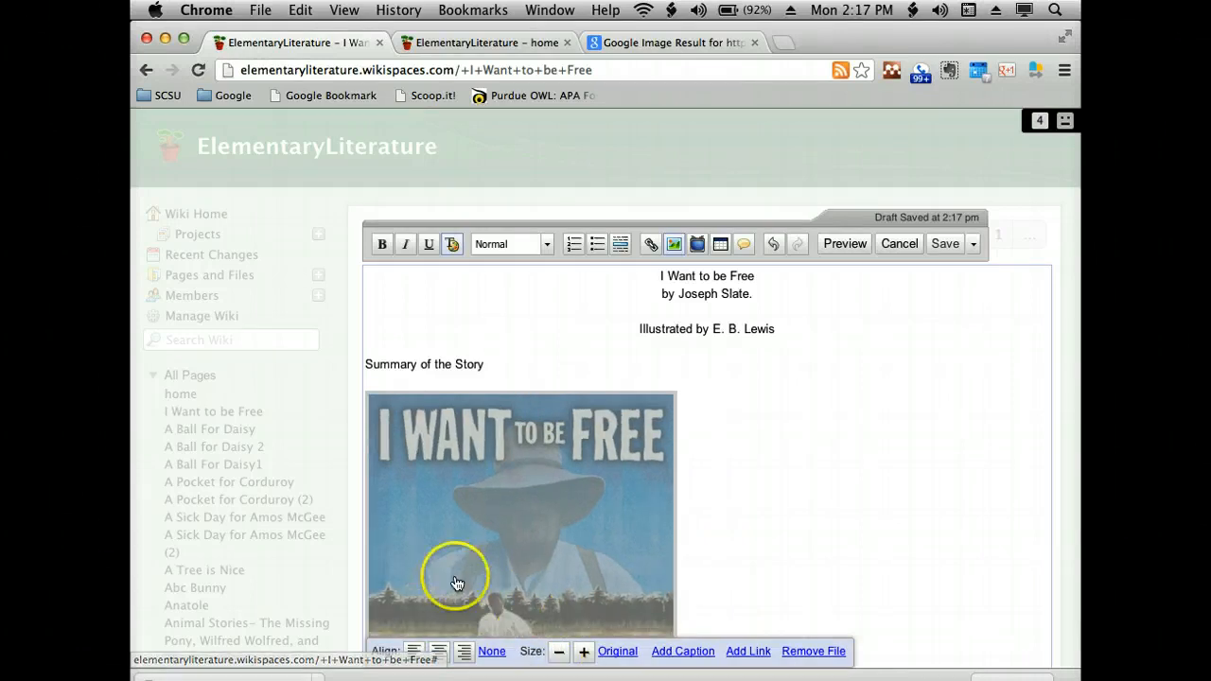
scroll(452, 568, down, 1)
click(438, 617)
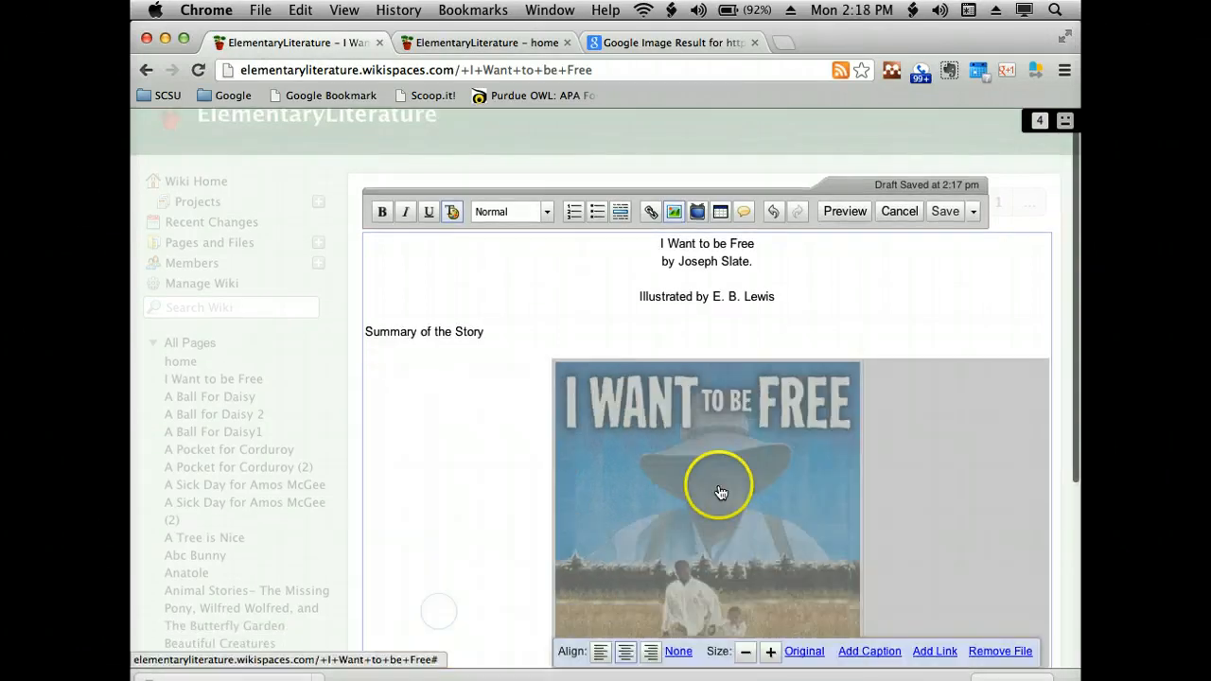
scroll(721, 492, down, 5)
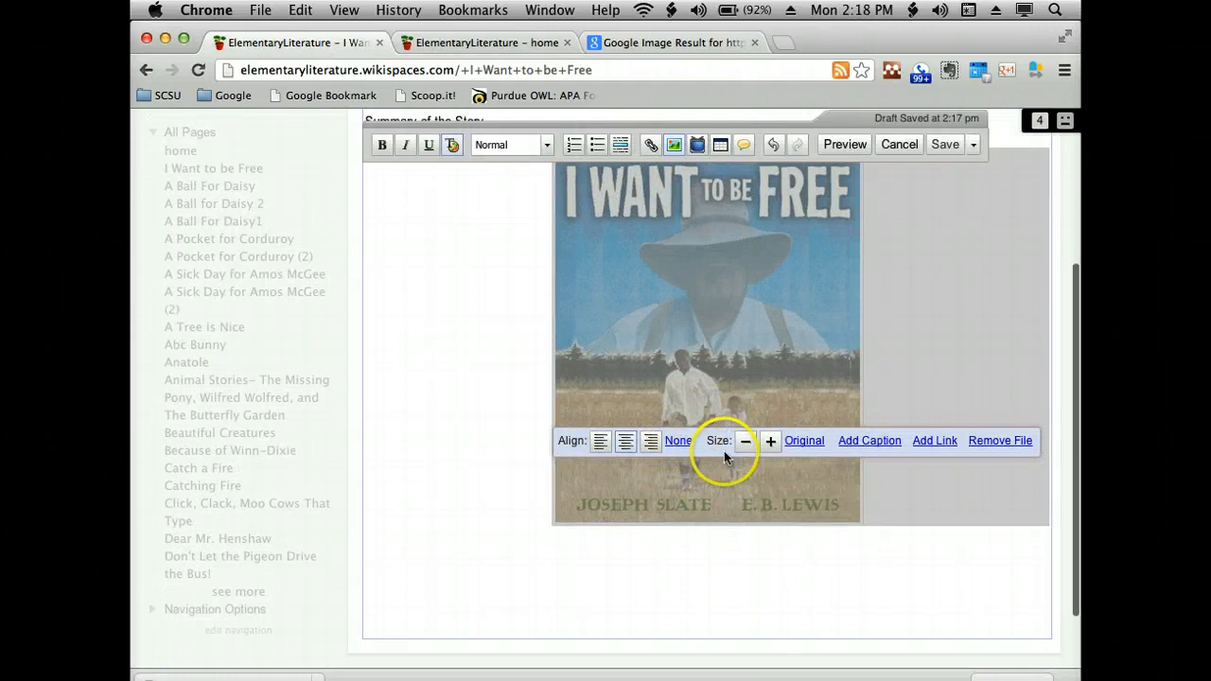
click(746, 441)
- Enter the text "Author Bio" on the line beneath the cover image
click(735, 571)
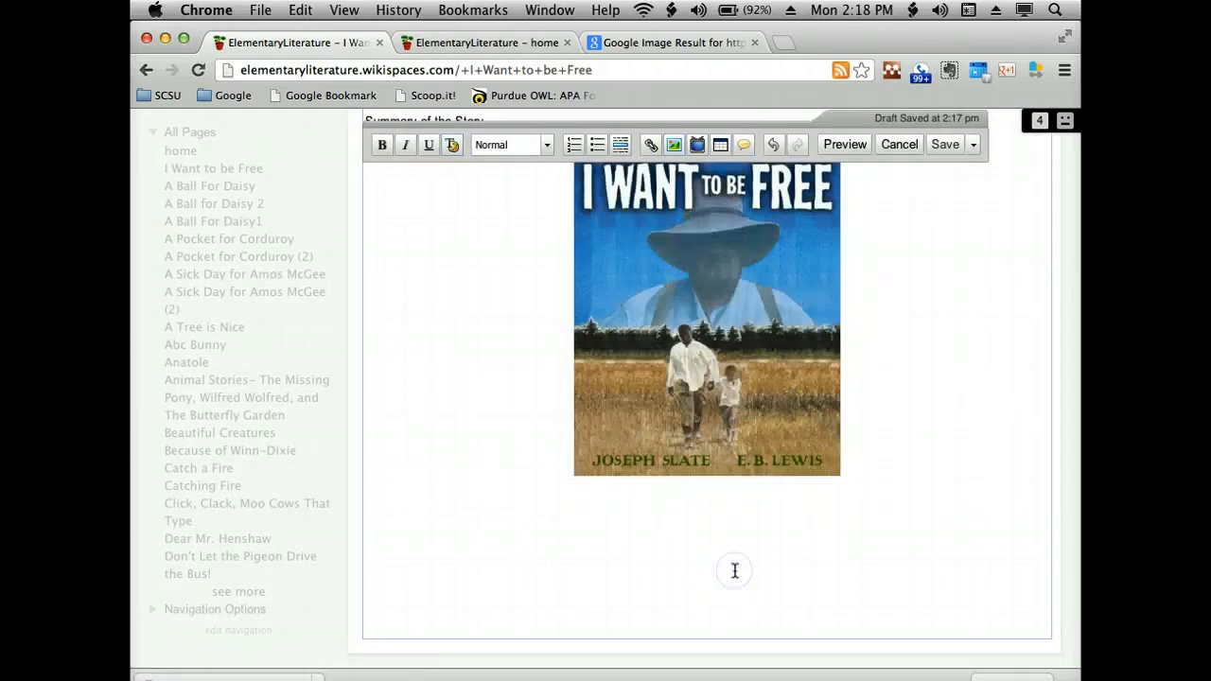
scroll(734, 570, up, 5)
scroll(734, 571, down, 3)
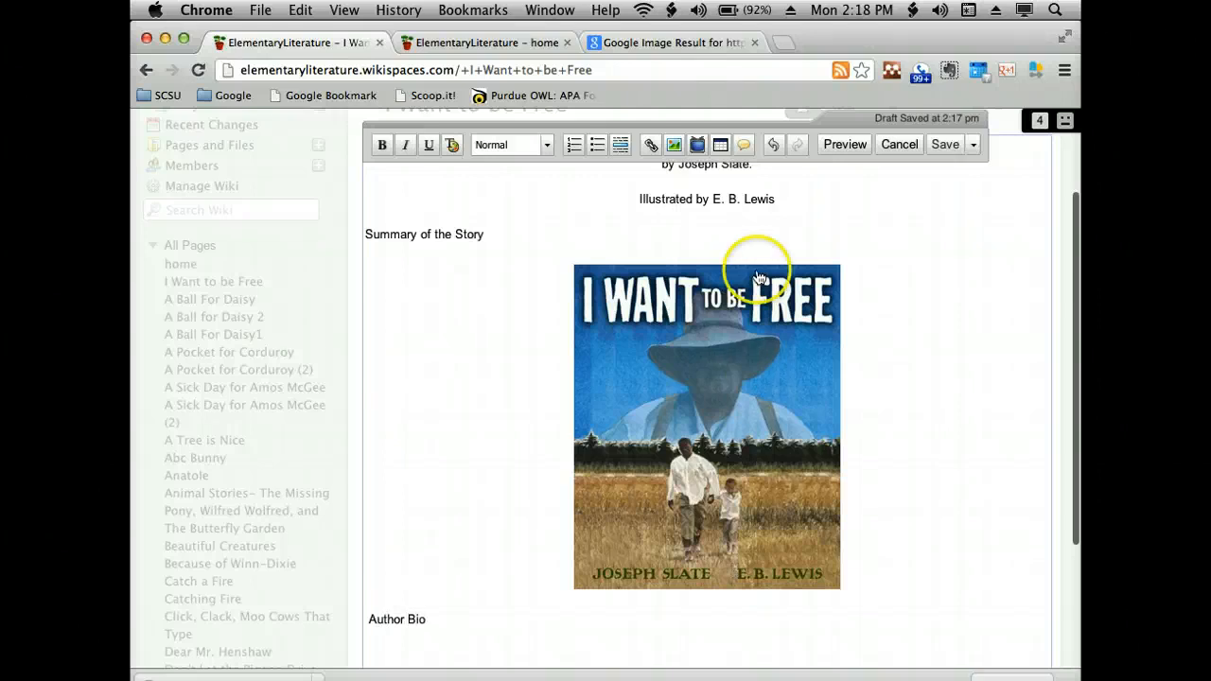
- Search Google for "joesph slate author" in the browser tab holding the image result
click(667, 43)
click(654, 70)
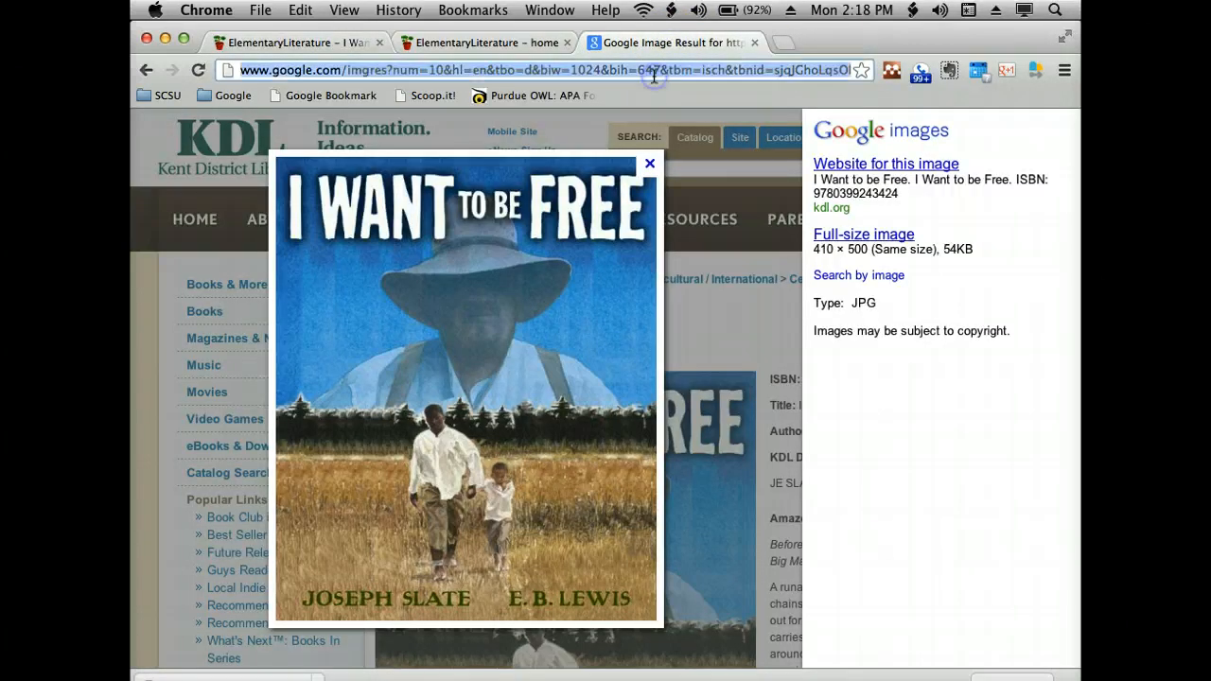
key(BackSpace)
text(joesp)
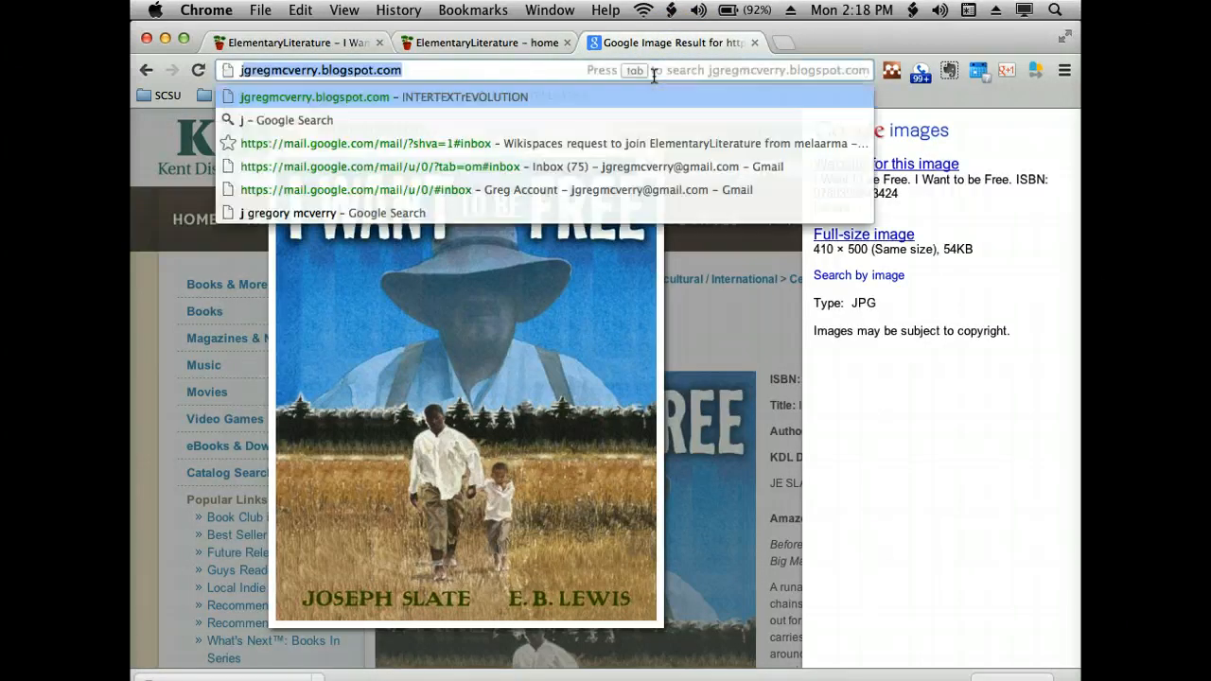
text(h slat)
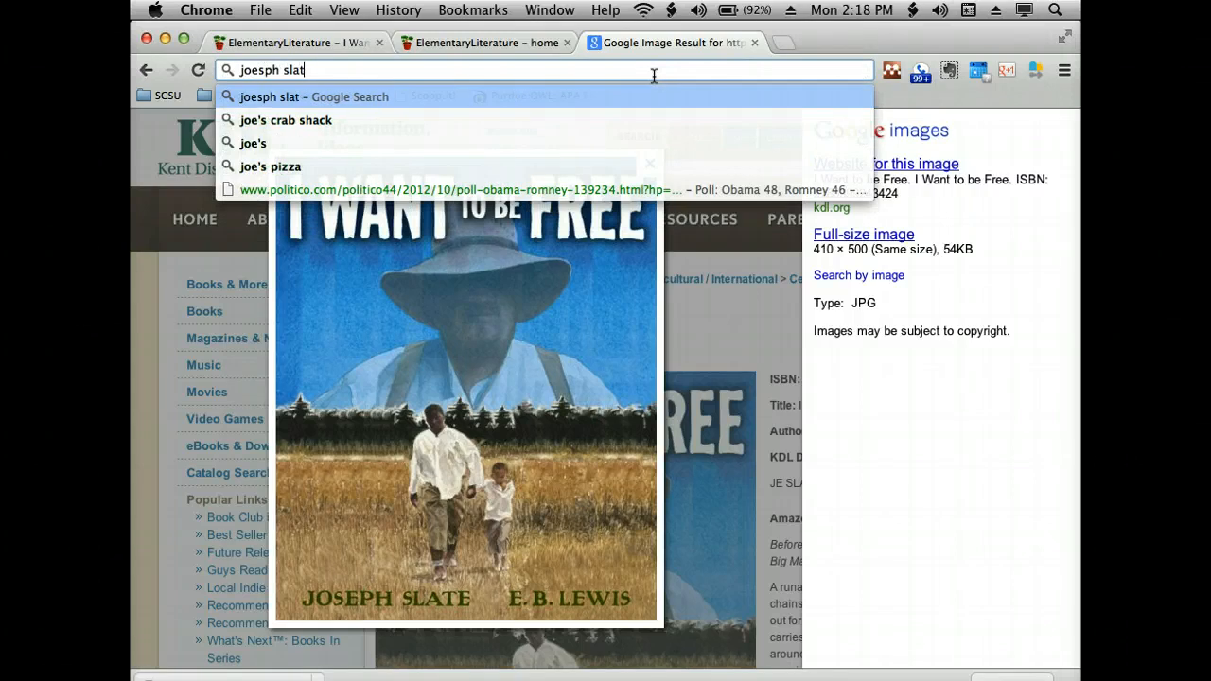
text(e author)
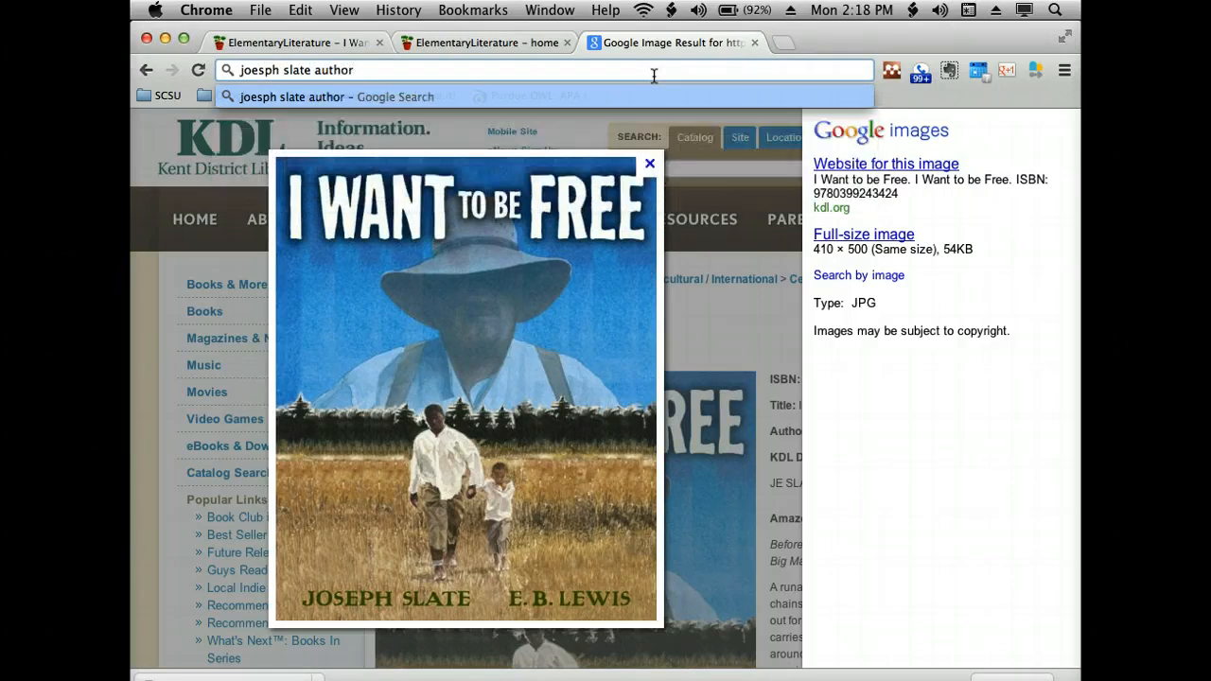
key(Return)
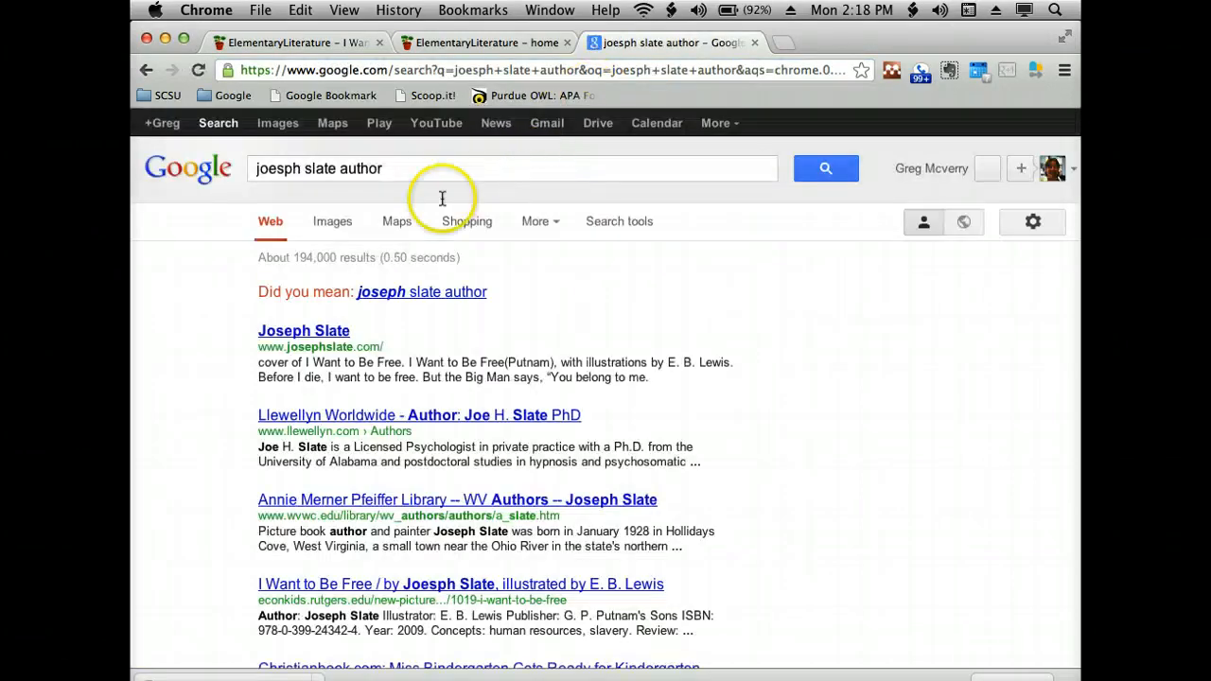
click(306, 329)
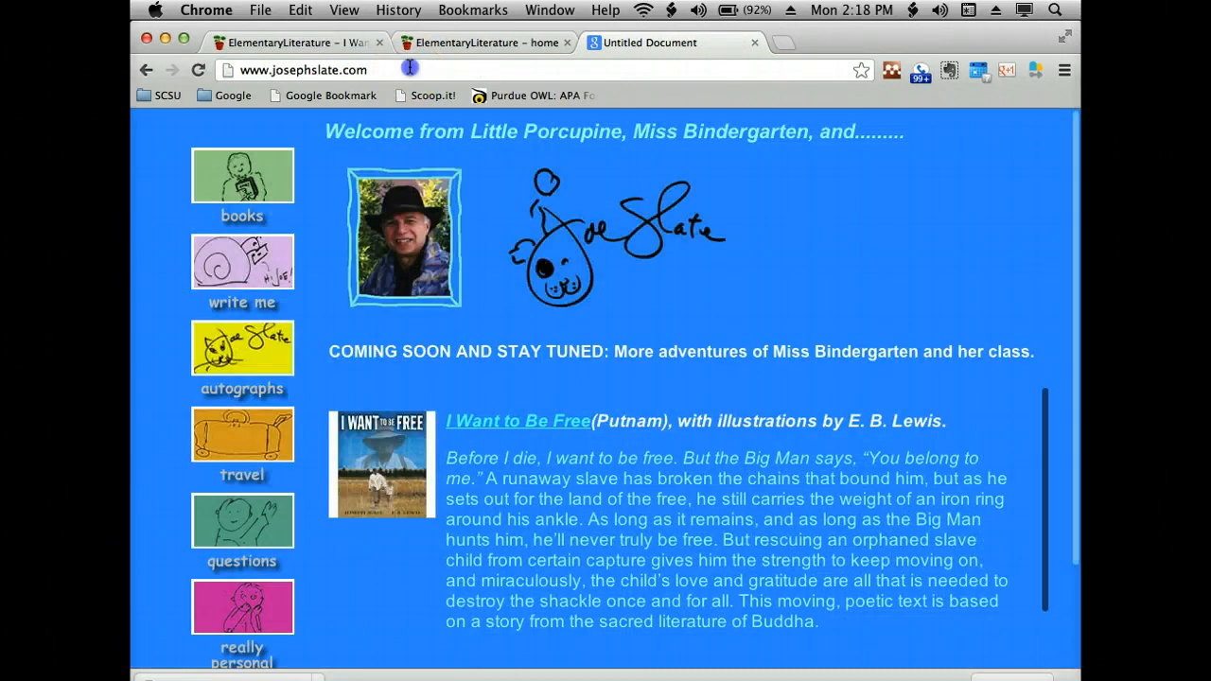
click(410, 68)
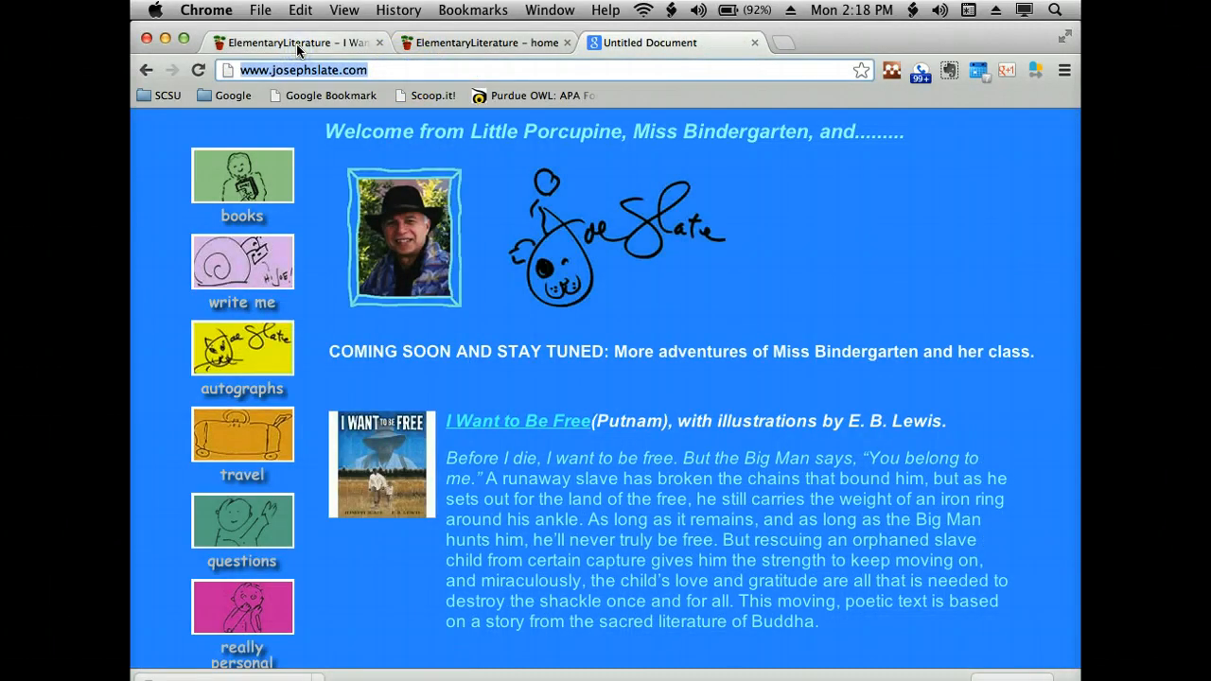
click(447, 45)
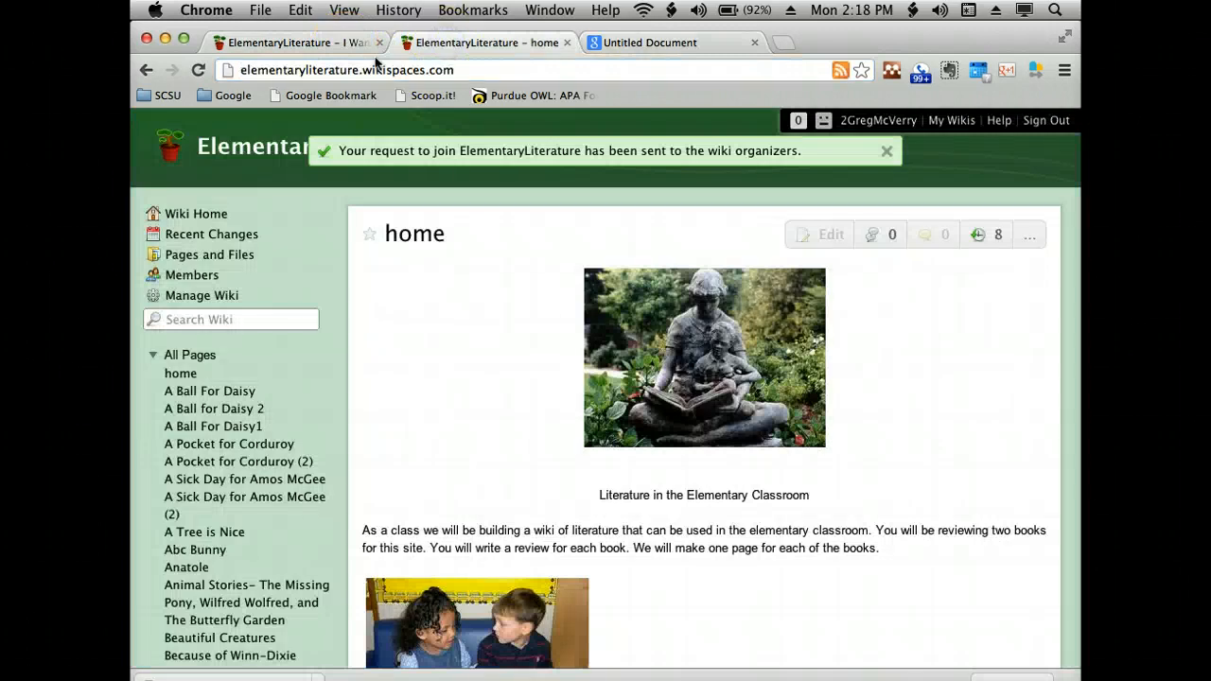
click(322, 43)
- Link the "Author Bio" text to the copied josephslate.com web address, set to open in a new window
click(441, 615)
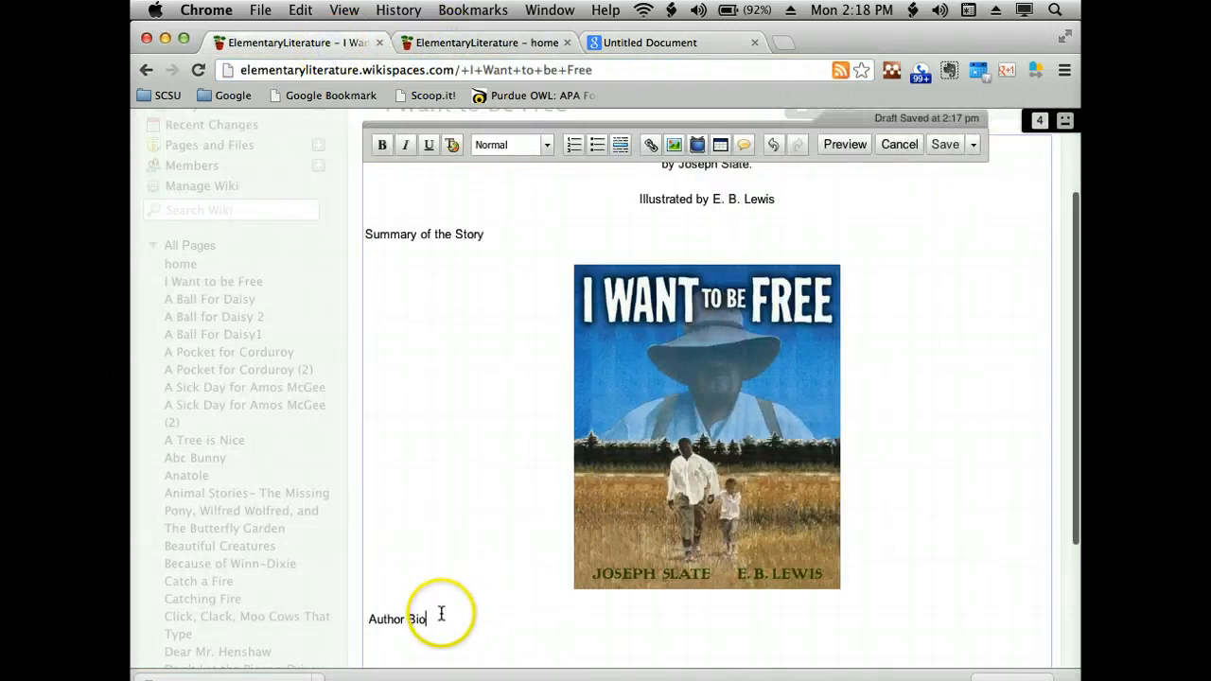
drag(441, 615, 390, 619)
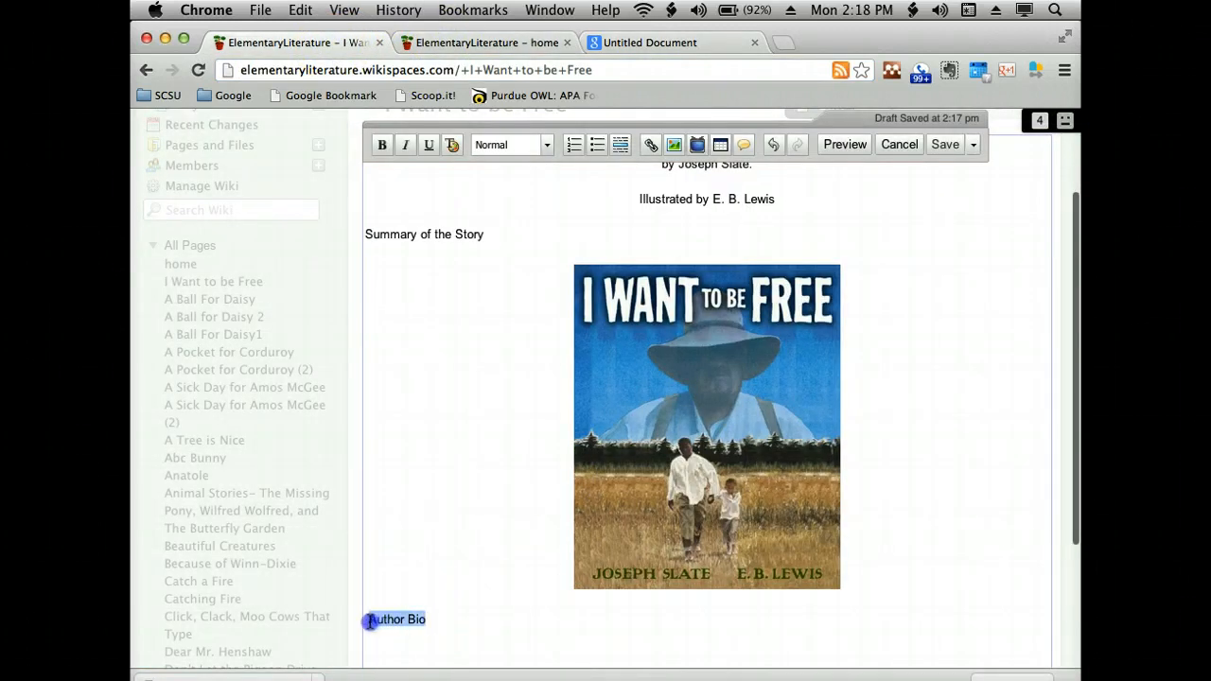
click(649, 147)
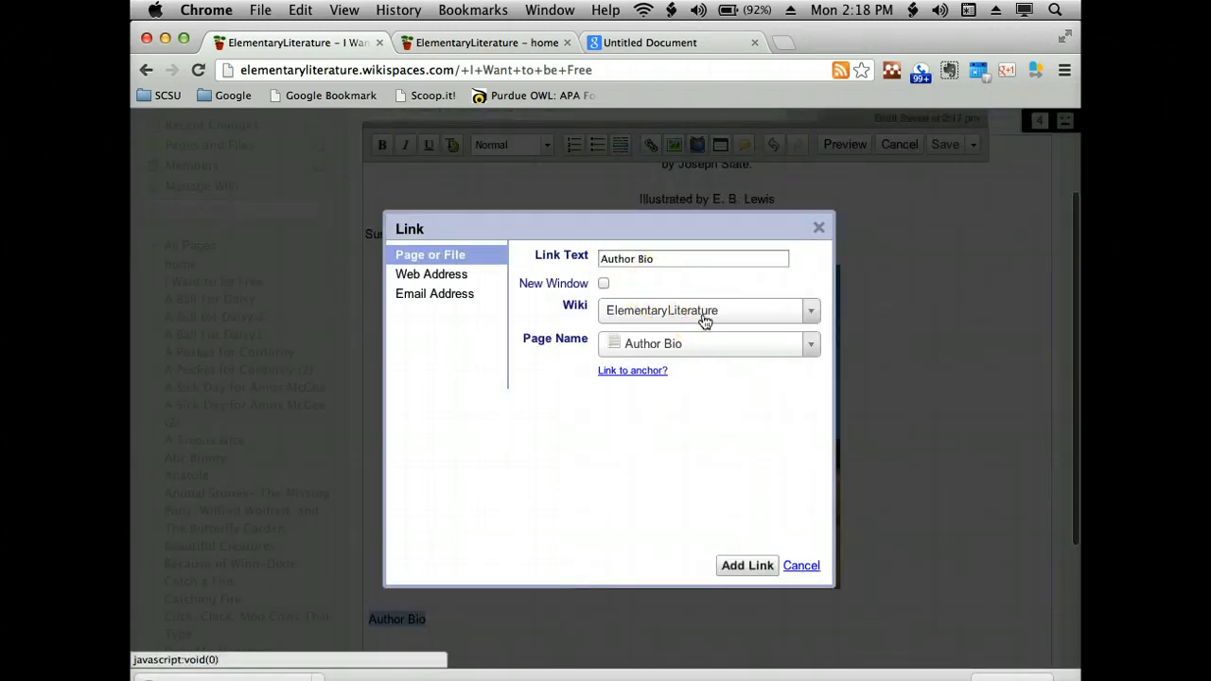
click(439, 275)
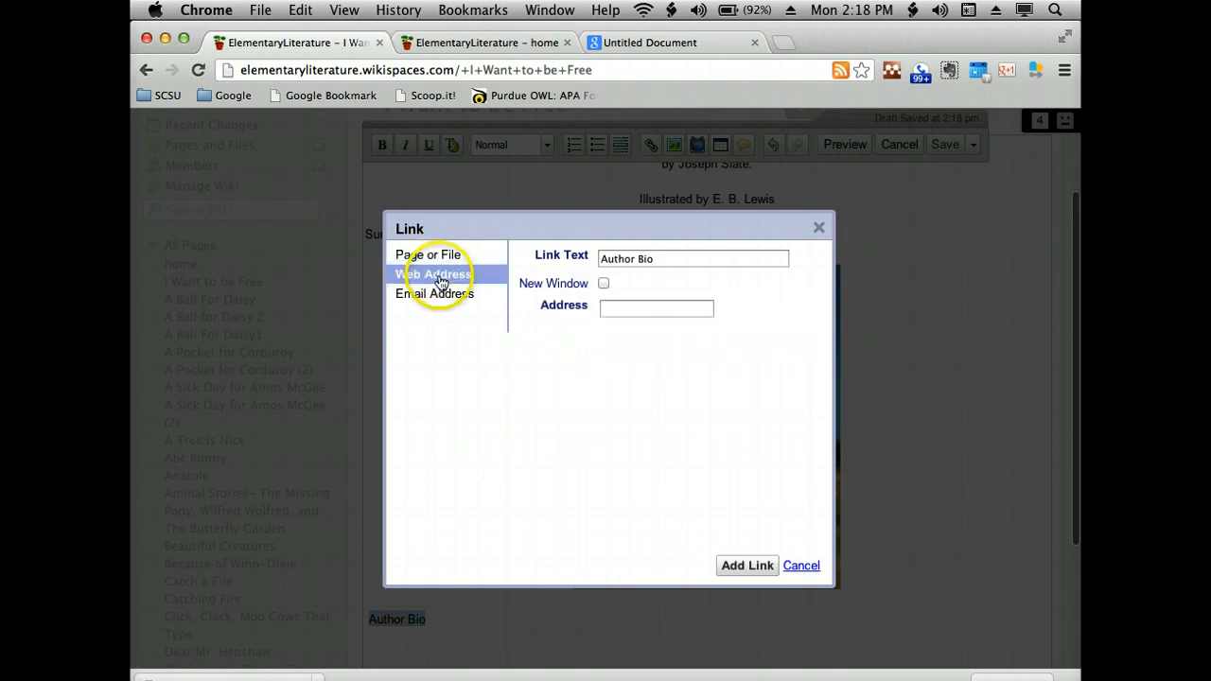
click(632, 306)
key(super+v)
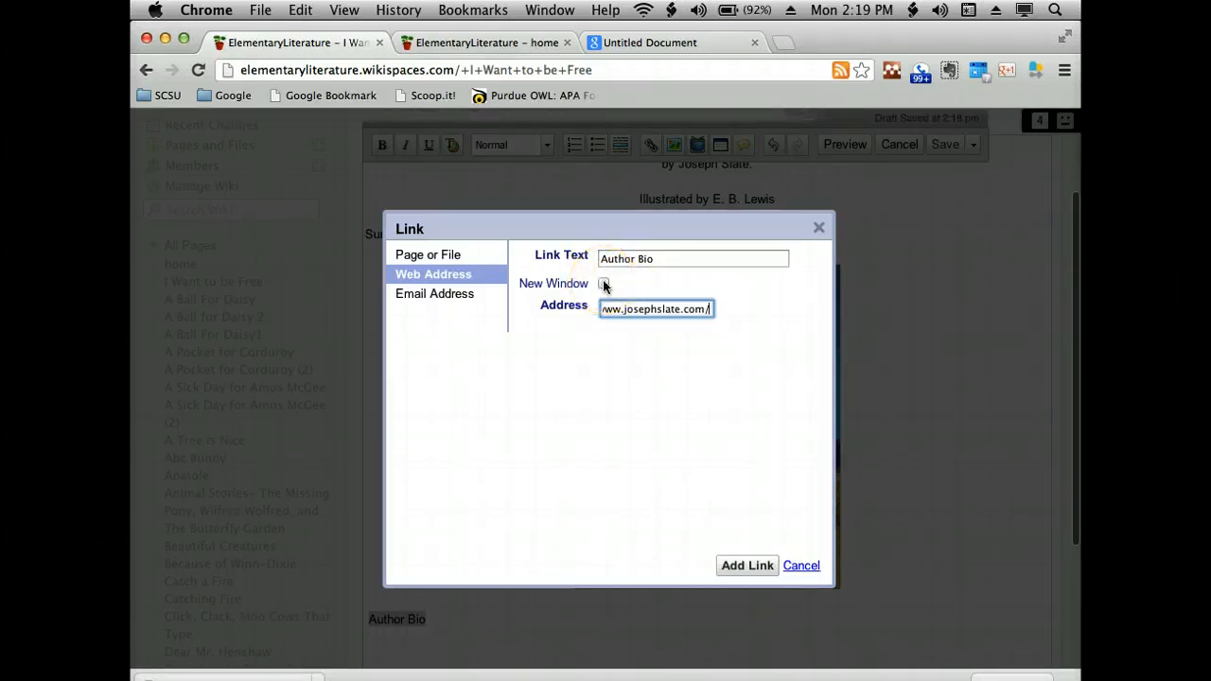
click(604, 283)
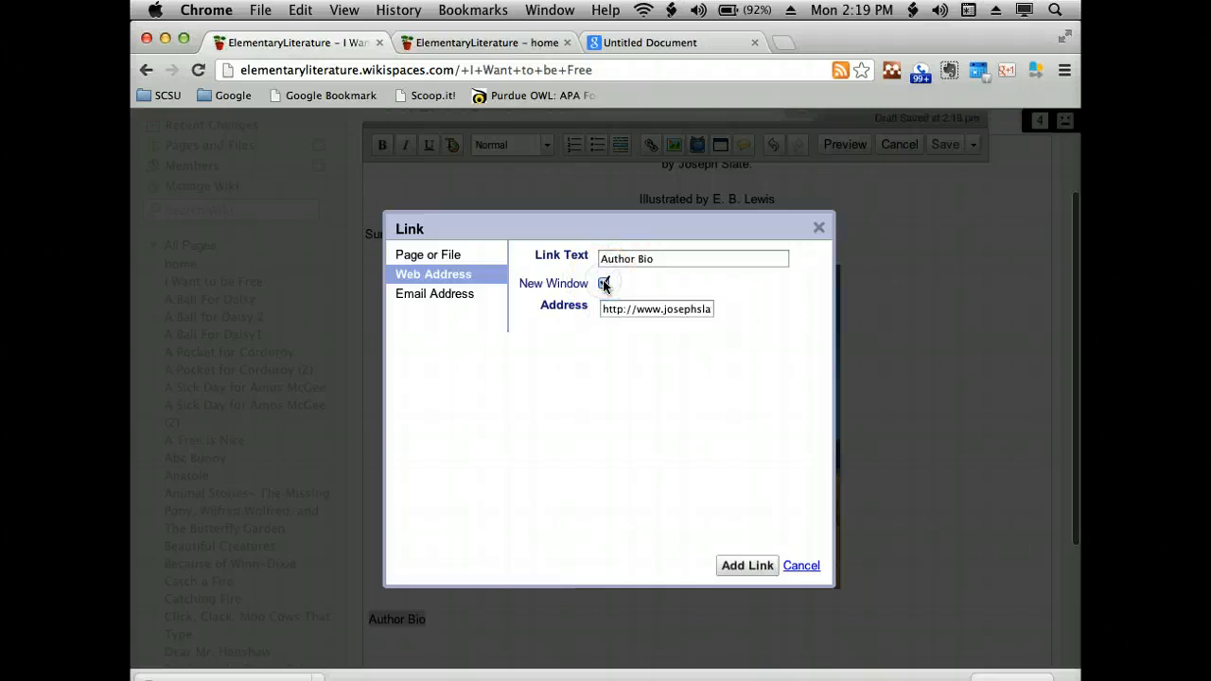
click(745, 566)
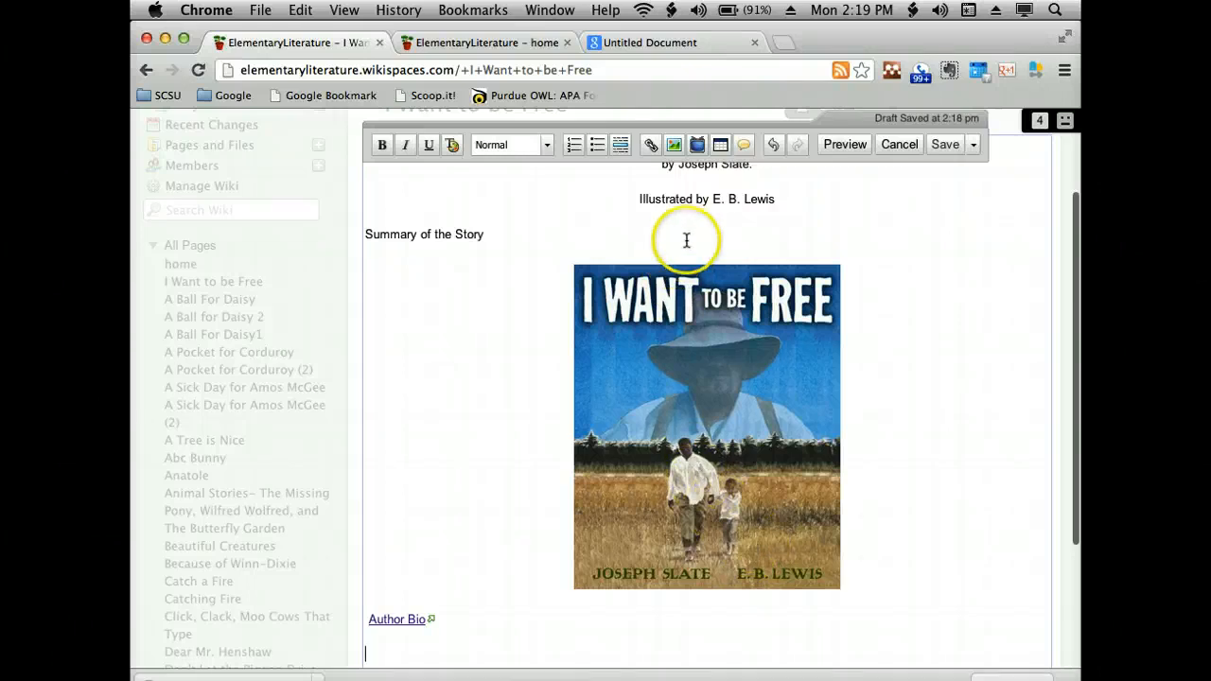
- Open the YouTube video embed widget for the line below "Author Bio" and place the cursor in its embed code box
click(699, 148)
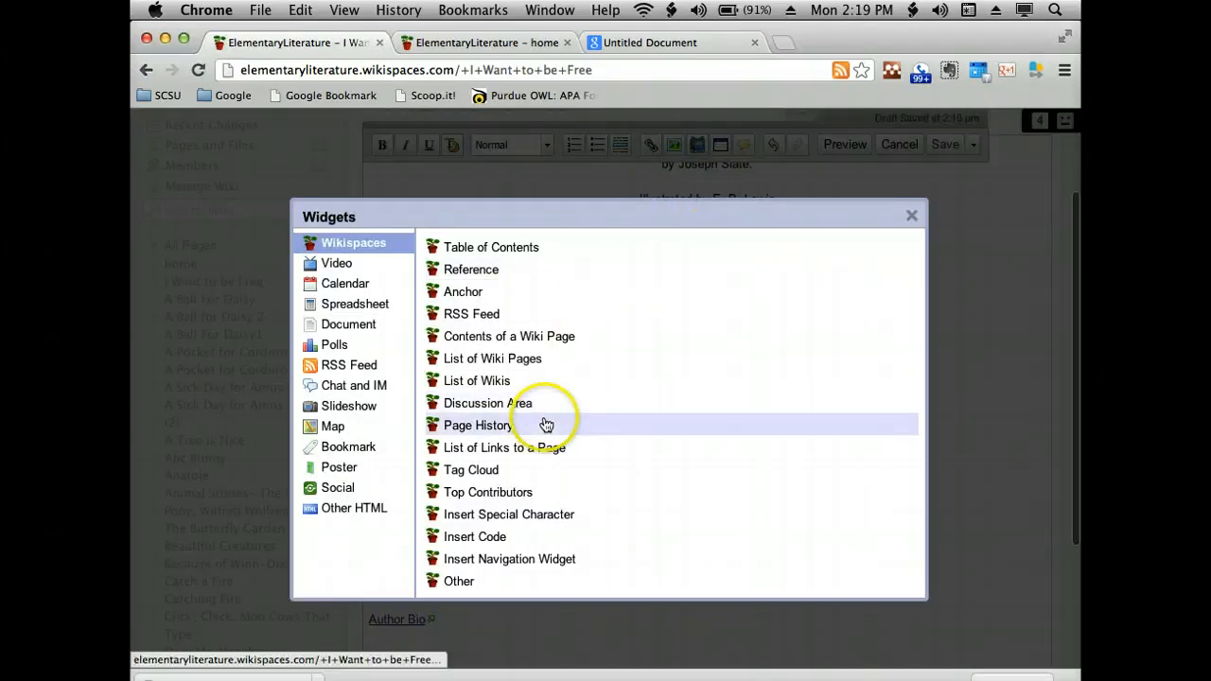
scroll(541, 425, down, 1)
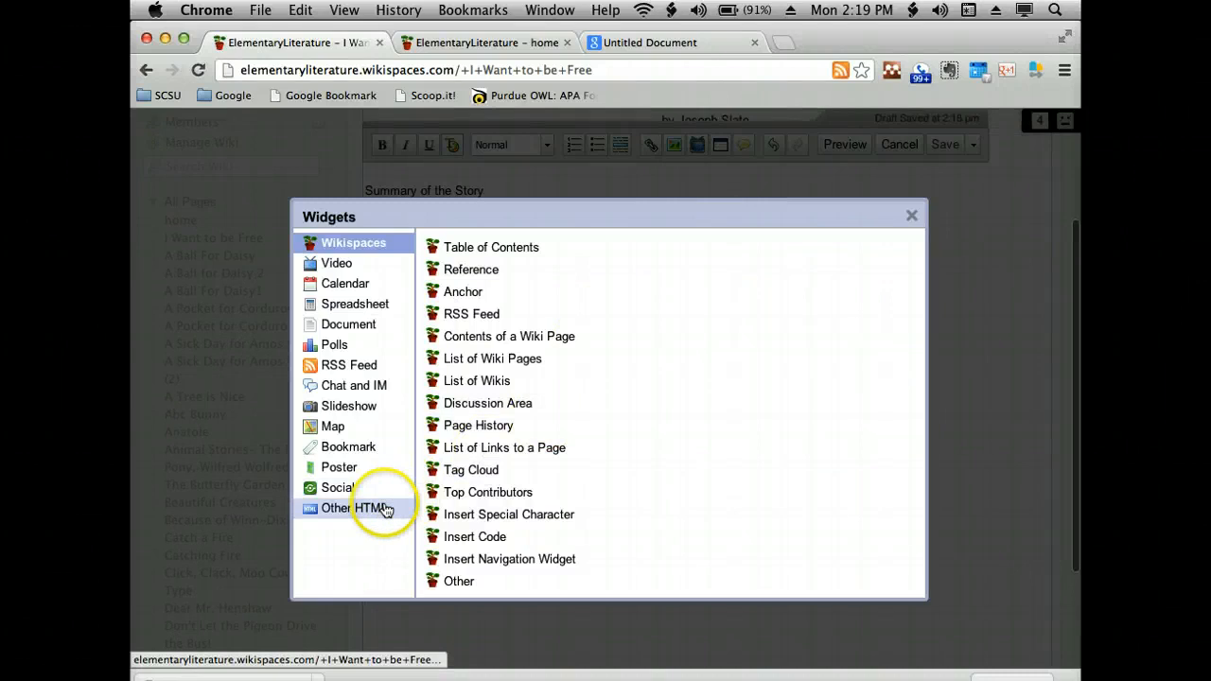
click(377, 263)
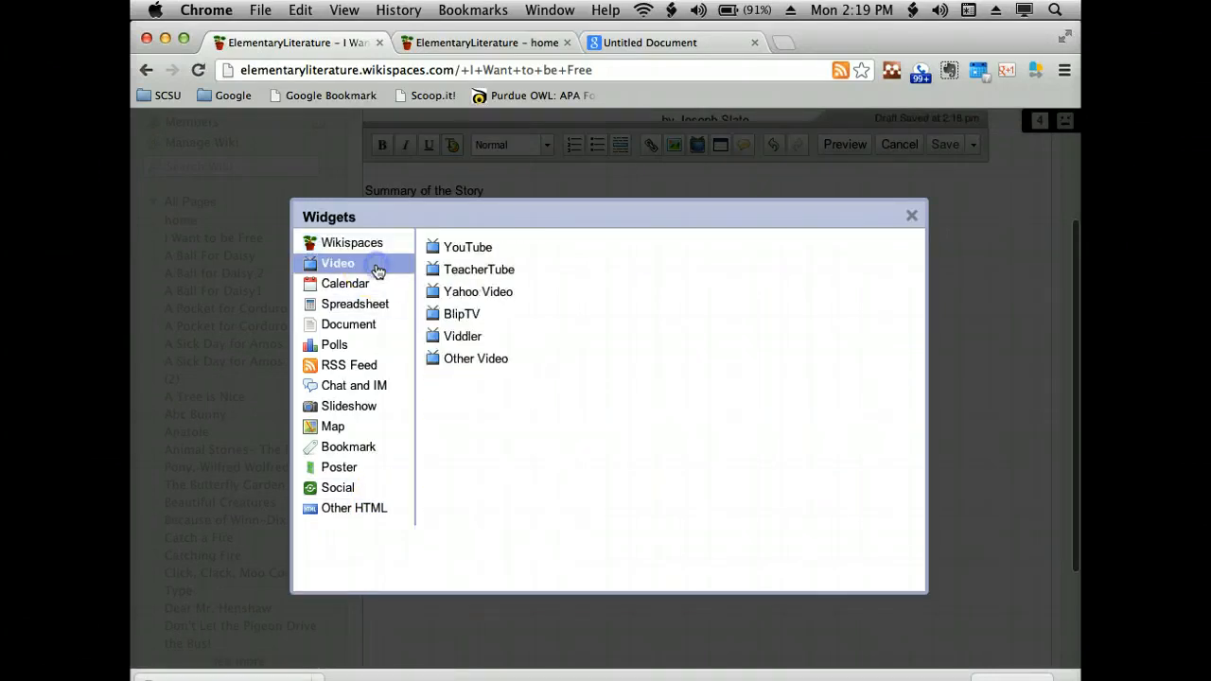
click(476, 252)
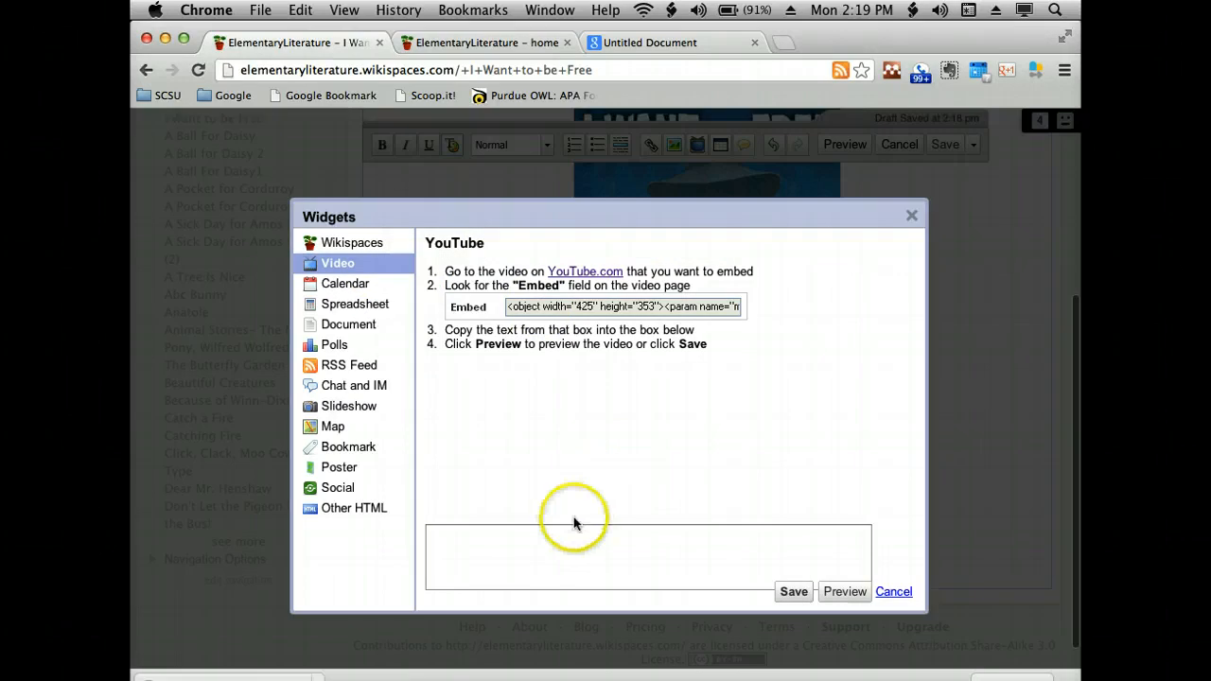
click(541, 549)
click(693, 44)
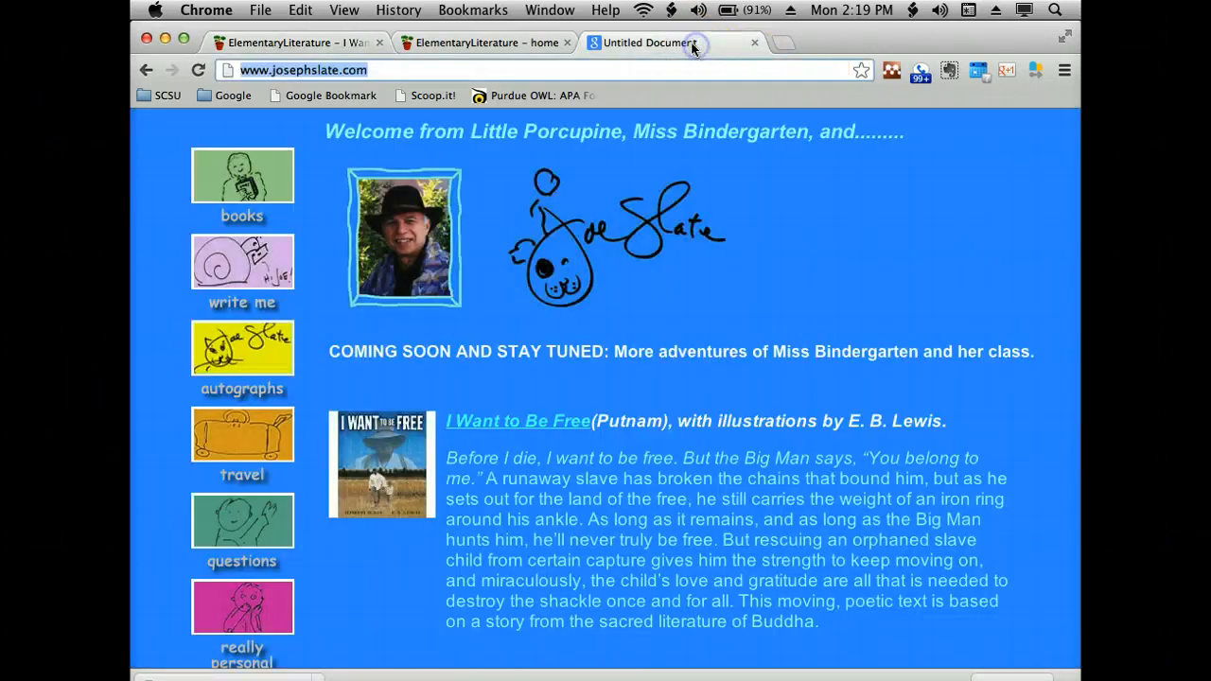
key(BackSpace)
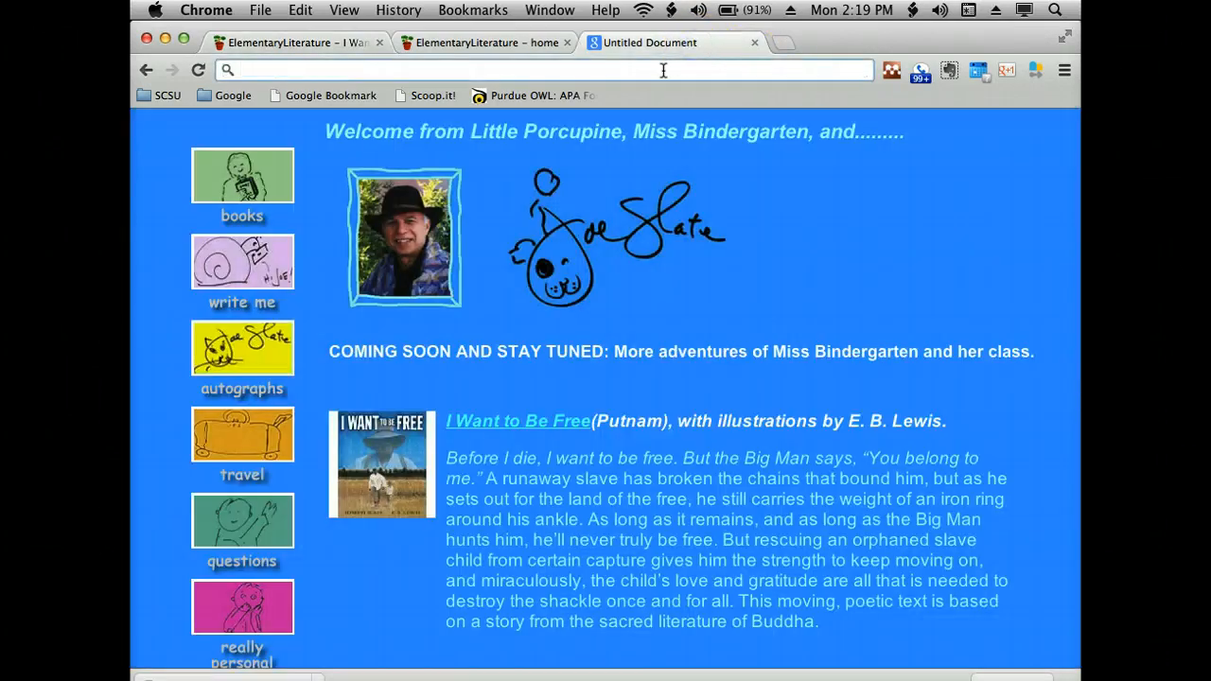
text(youtube)
key(Return)
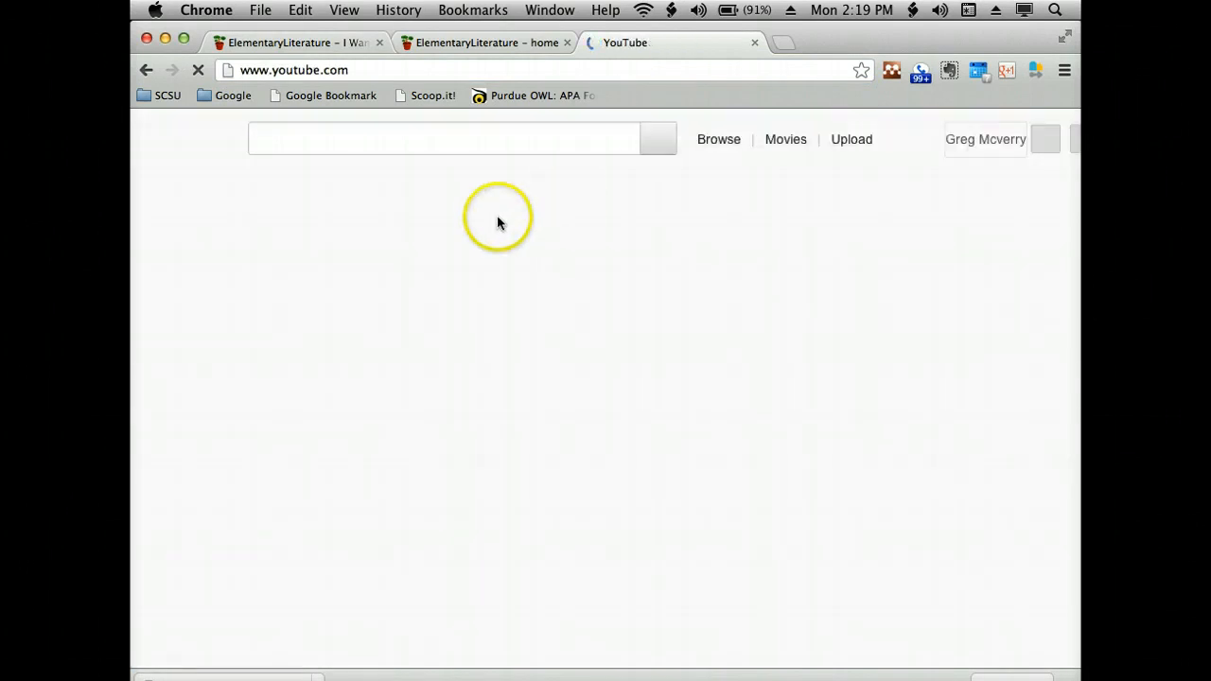
- Search YouTube for "i want to be free slate" and look through the results for a video about the book
text(i )
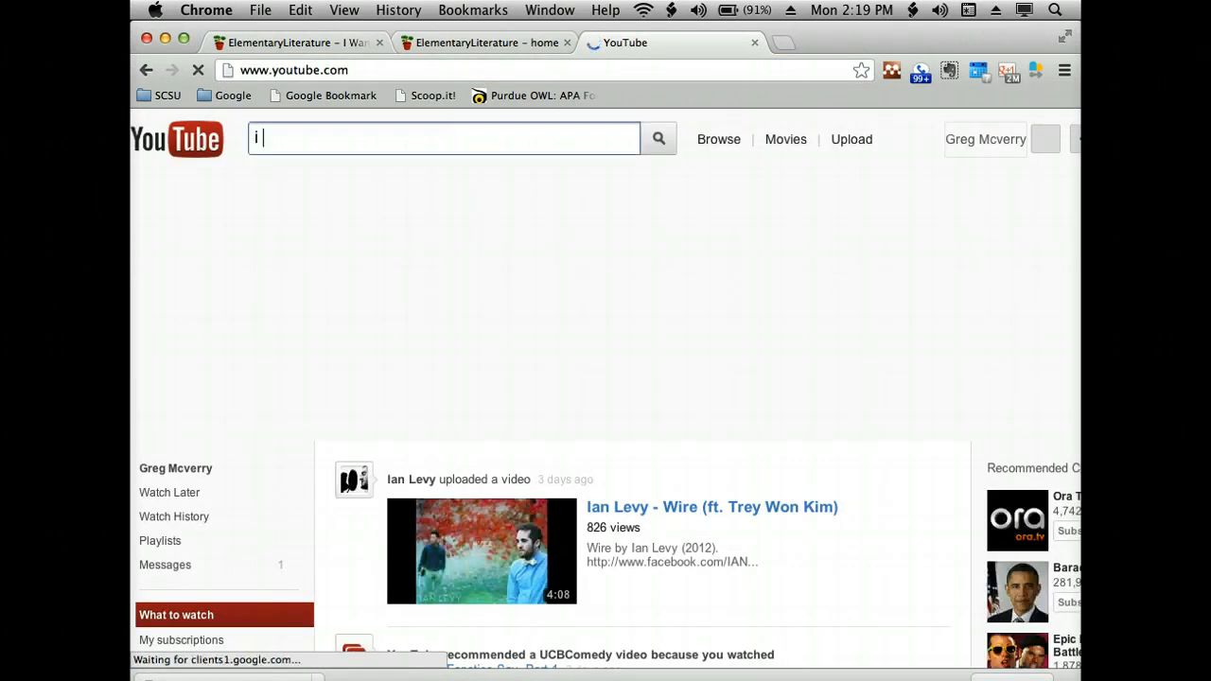
text(want )
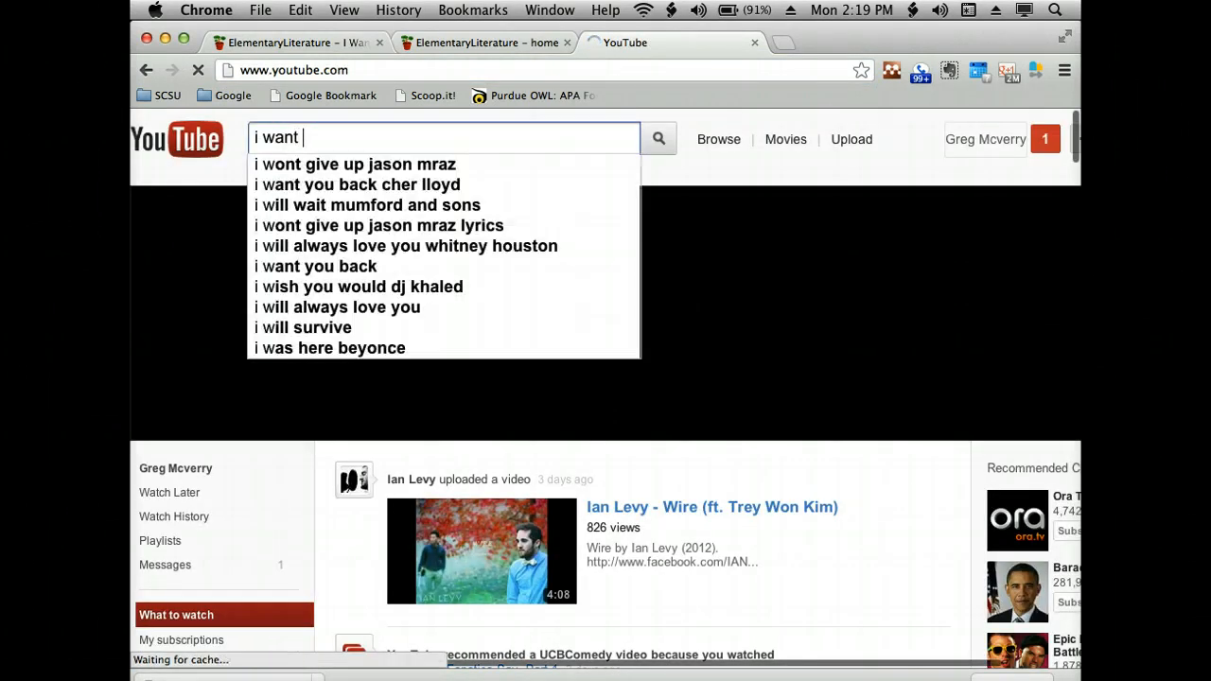
text(to be free )
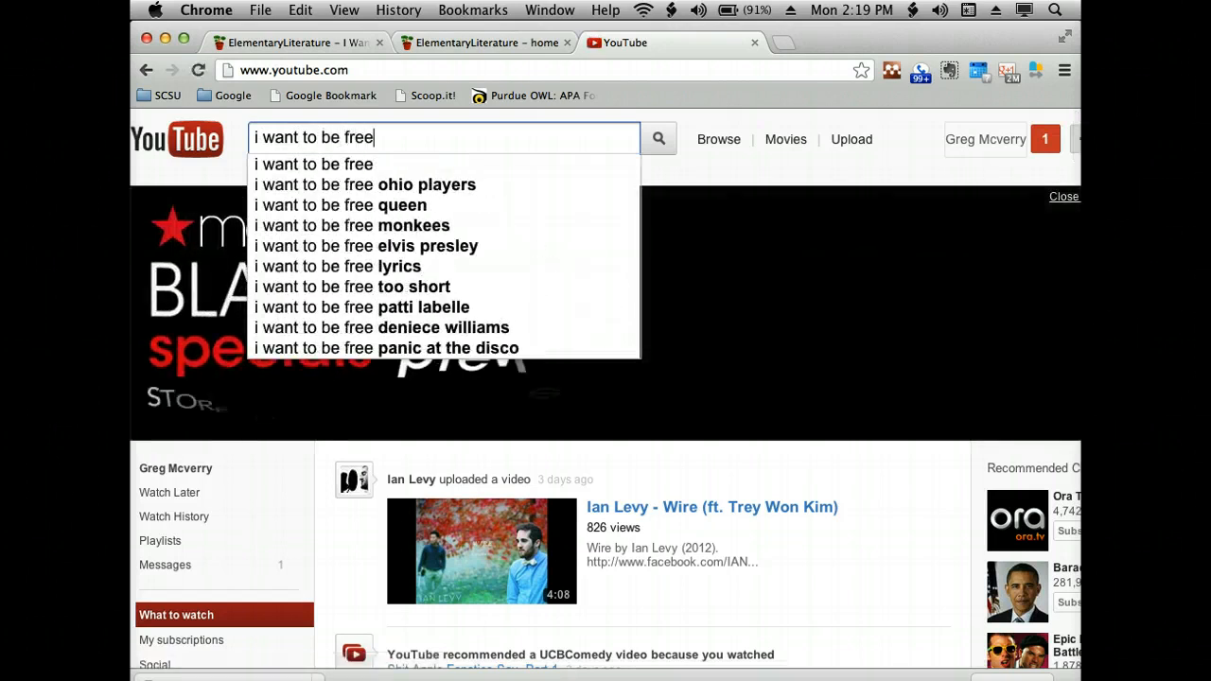
text(slate)
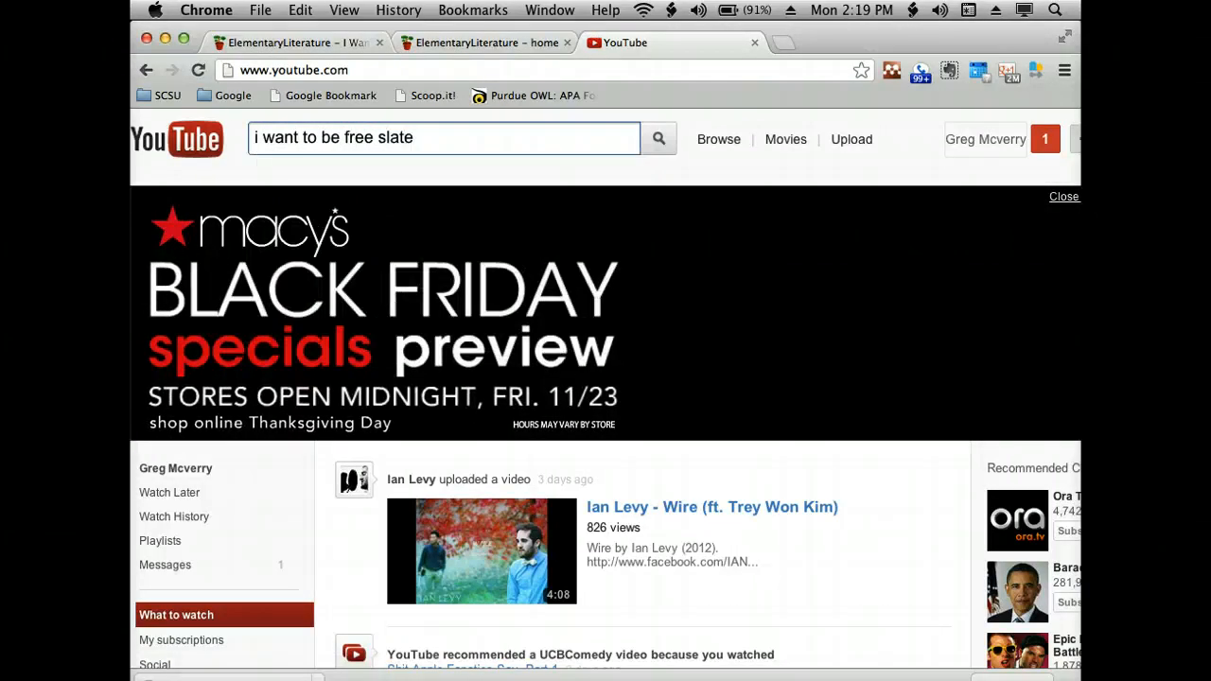
key(Return)
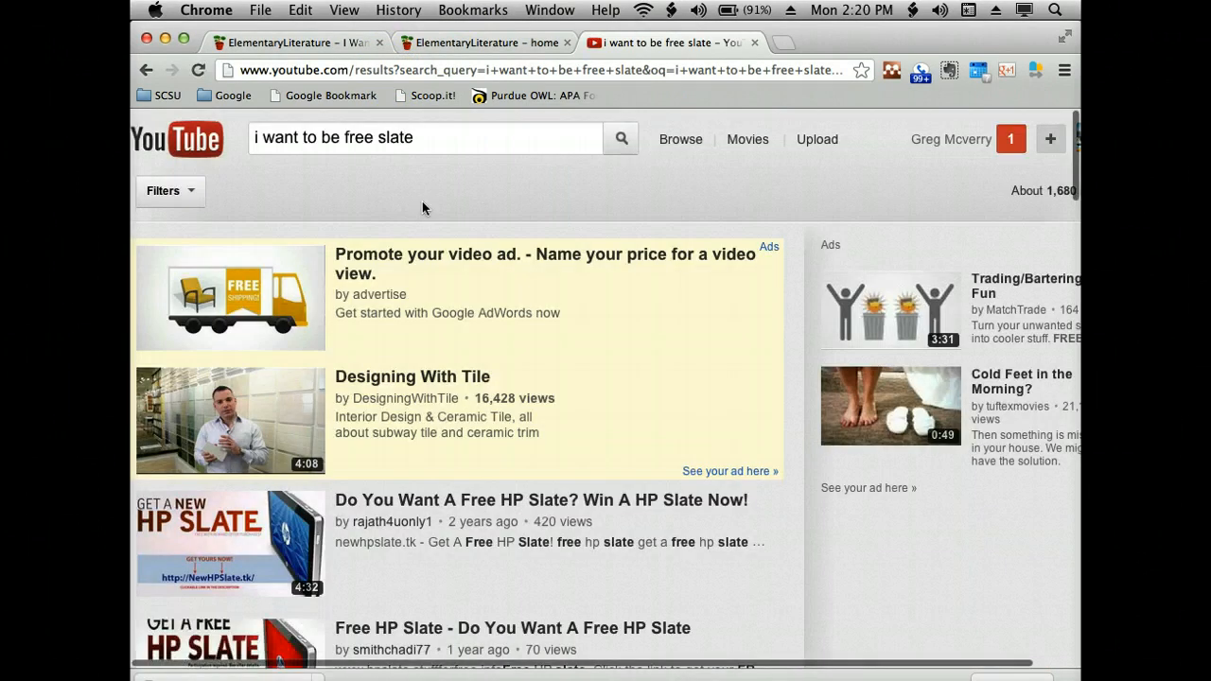
scroll(423, 207, down, 10)
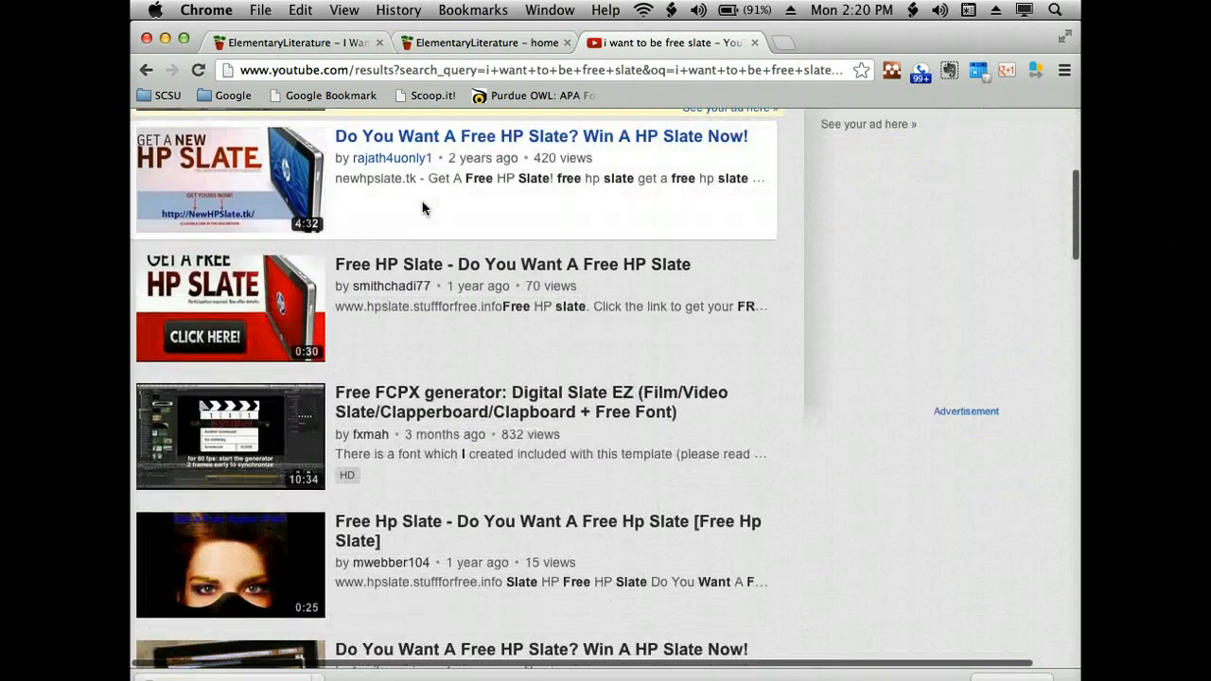
scroll(423, 207, down, 5)
scroll(477, 144, up, 8)
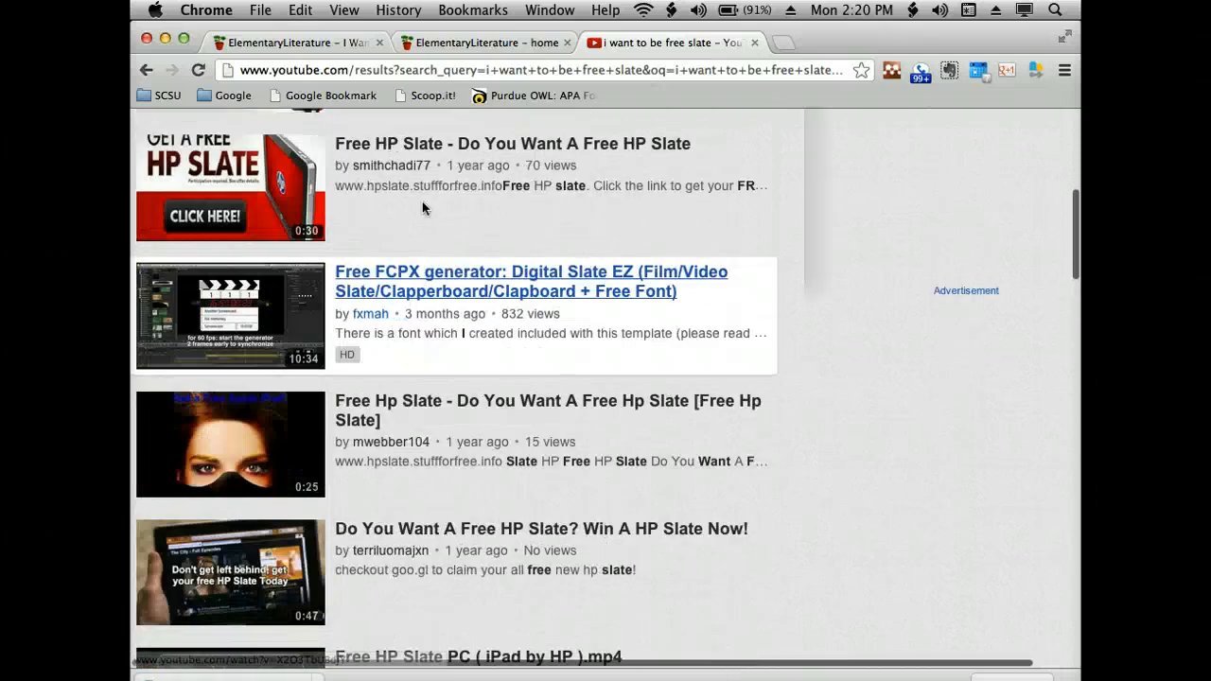
scroll(478, 145, up, 5)
- Narrow the video search to "i want to be free slate book"
click(472, 141)
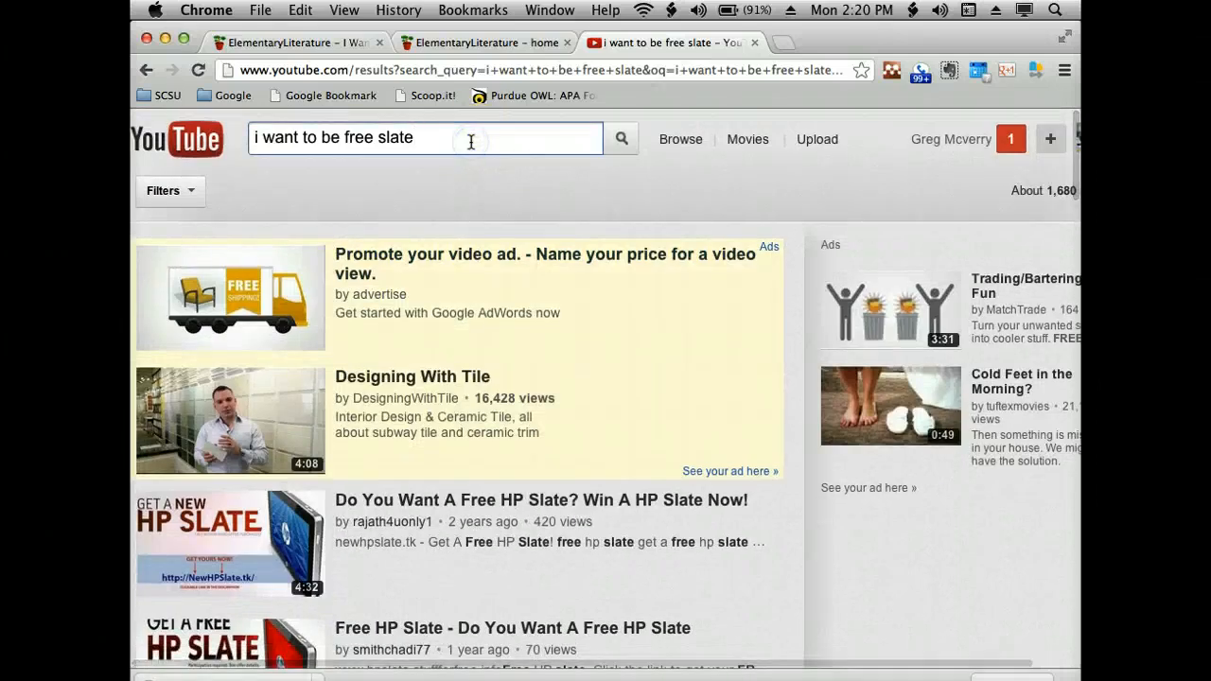
text(book)
key(Return)
click(435, 183)
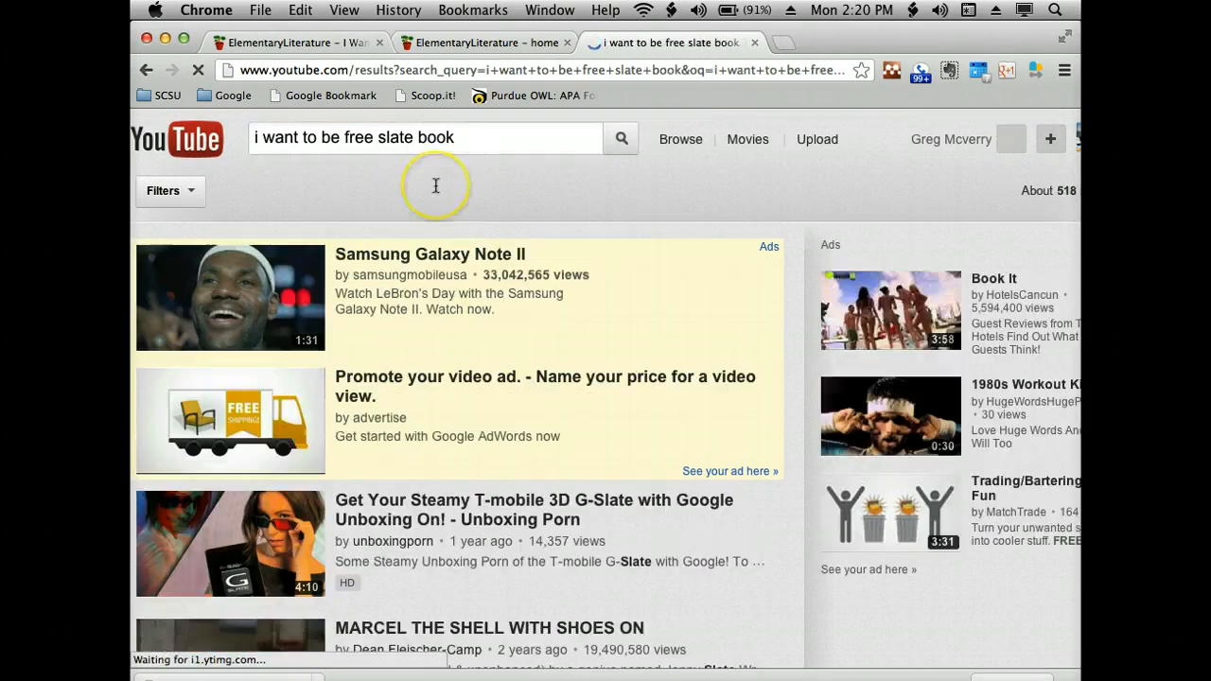
- Replace the video search with "slavery i want to be free free joseph slate", completing the author's surname
drag(473, 135, 420, 120)
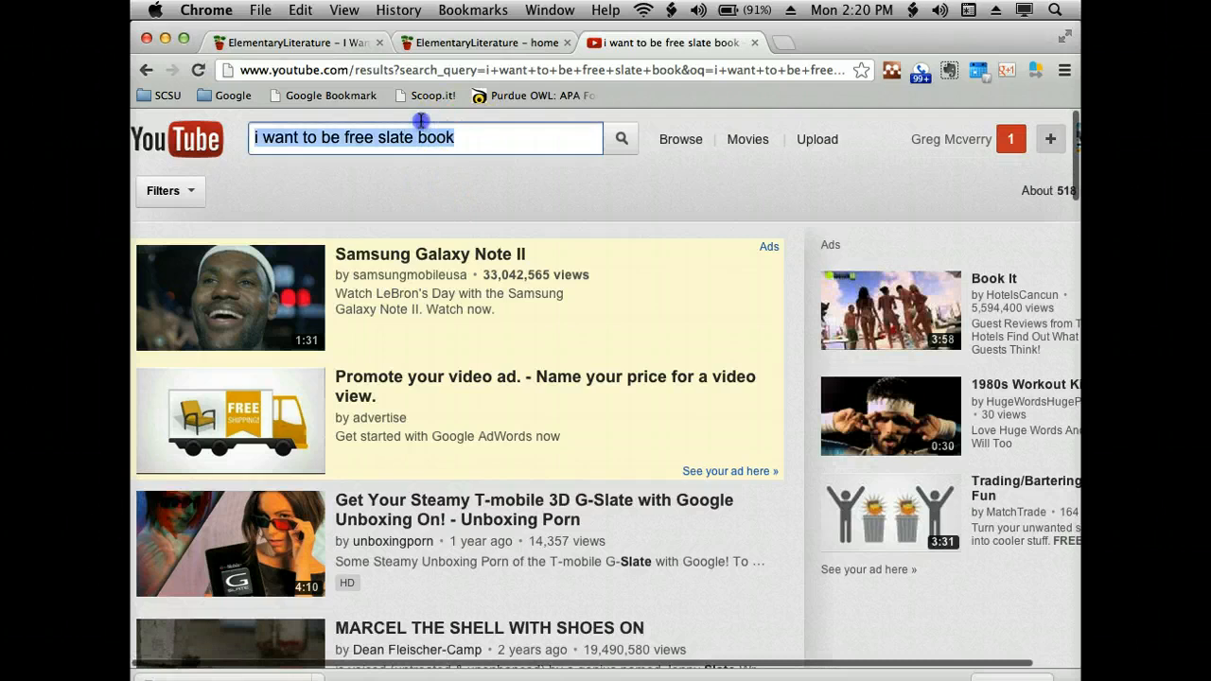
key(BackSpace)
text(s)
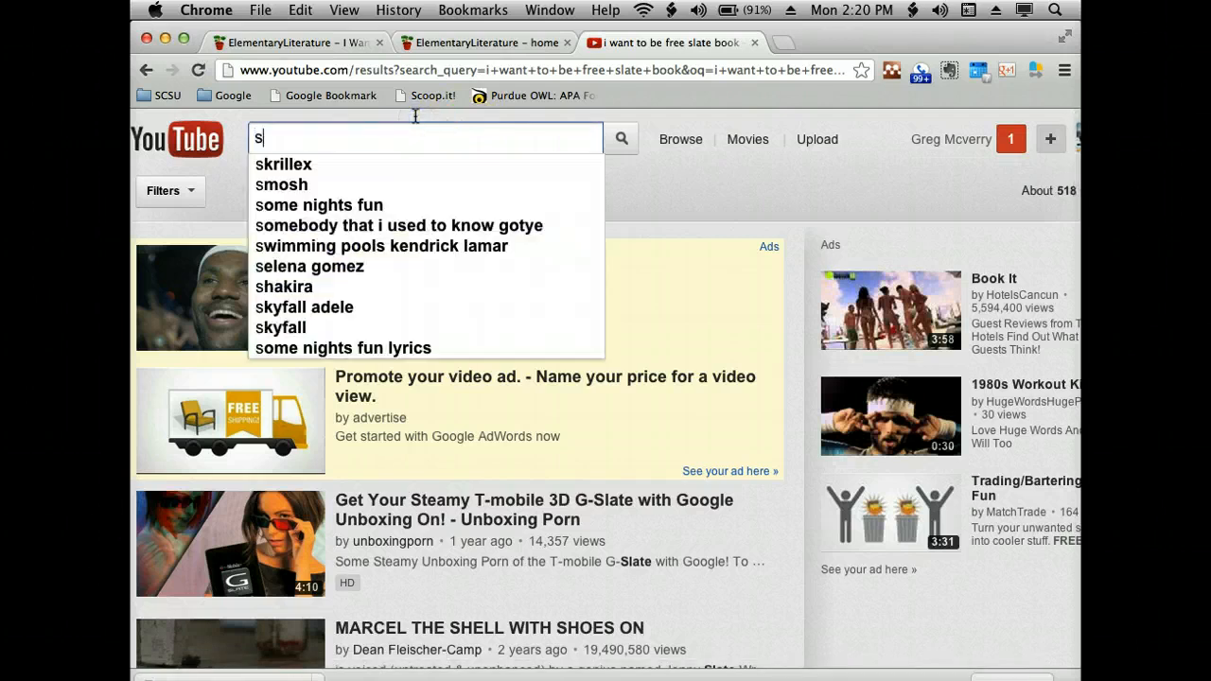
text(lavery i)
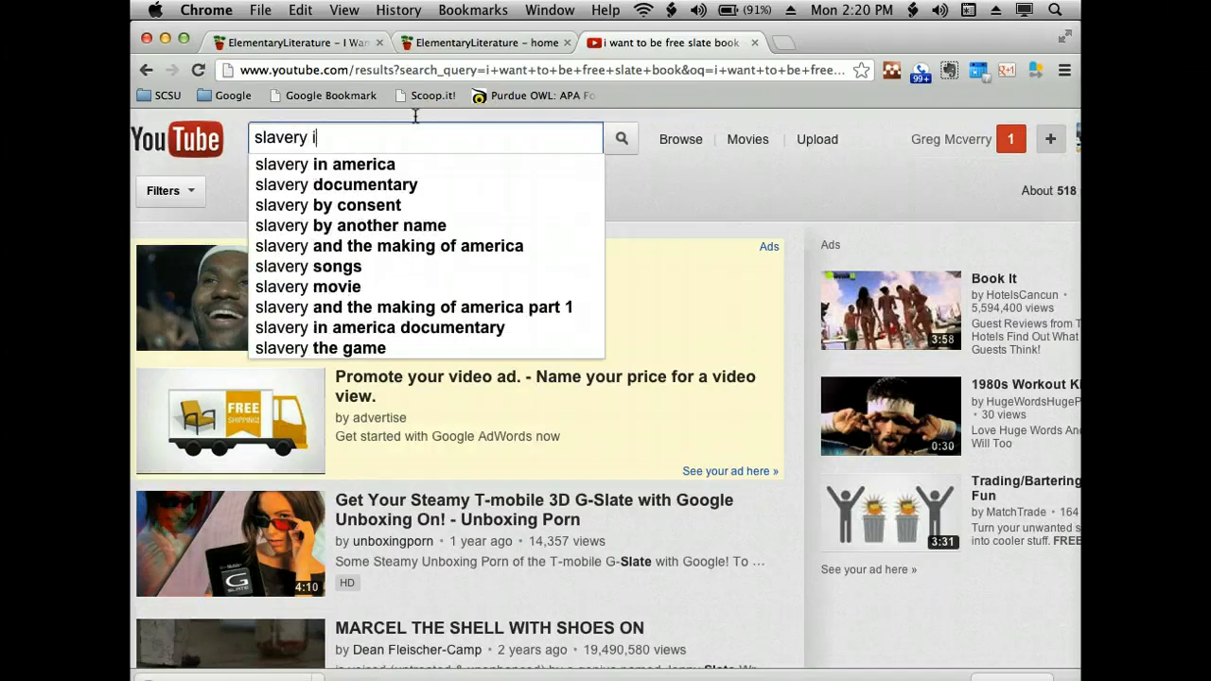
text( want to be free free)
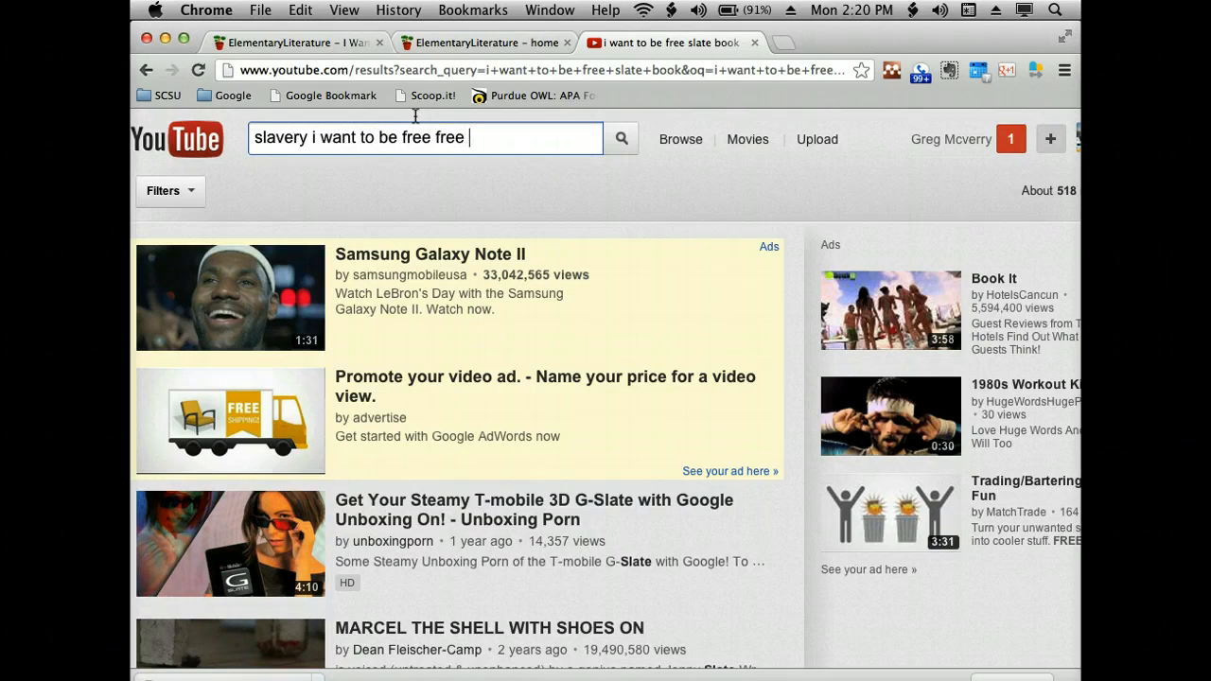
text( joseph slat)
key(Return)
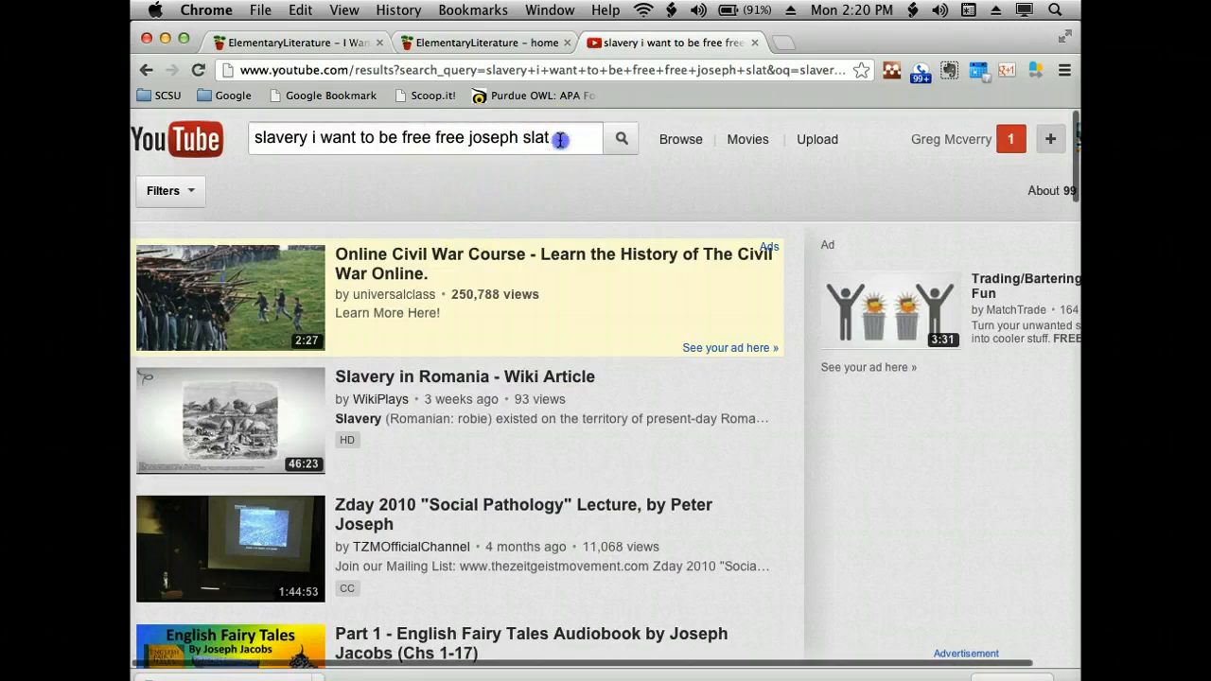
text(e)
click(630, 137)
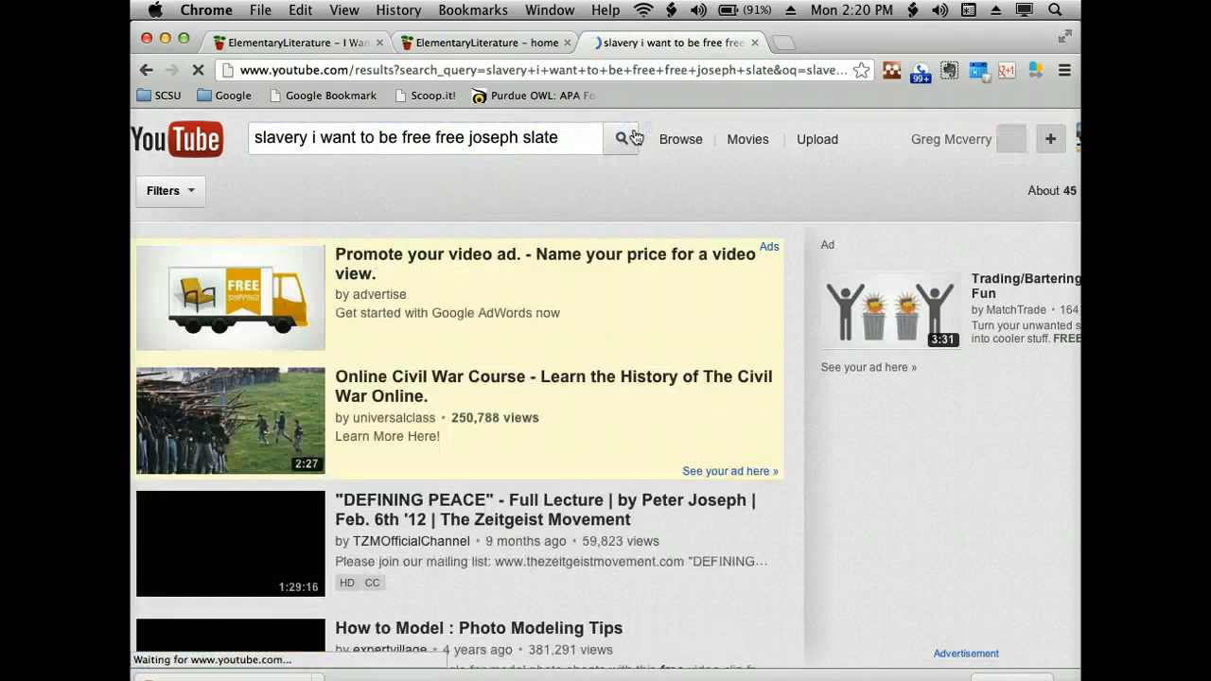
- Look through the list of found videos for one that relates to the book
scroll(584, 186, down, 3)
scroll(583, 186, down, 10)
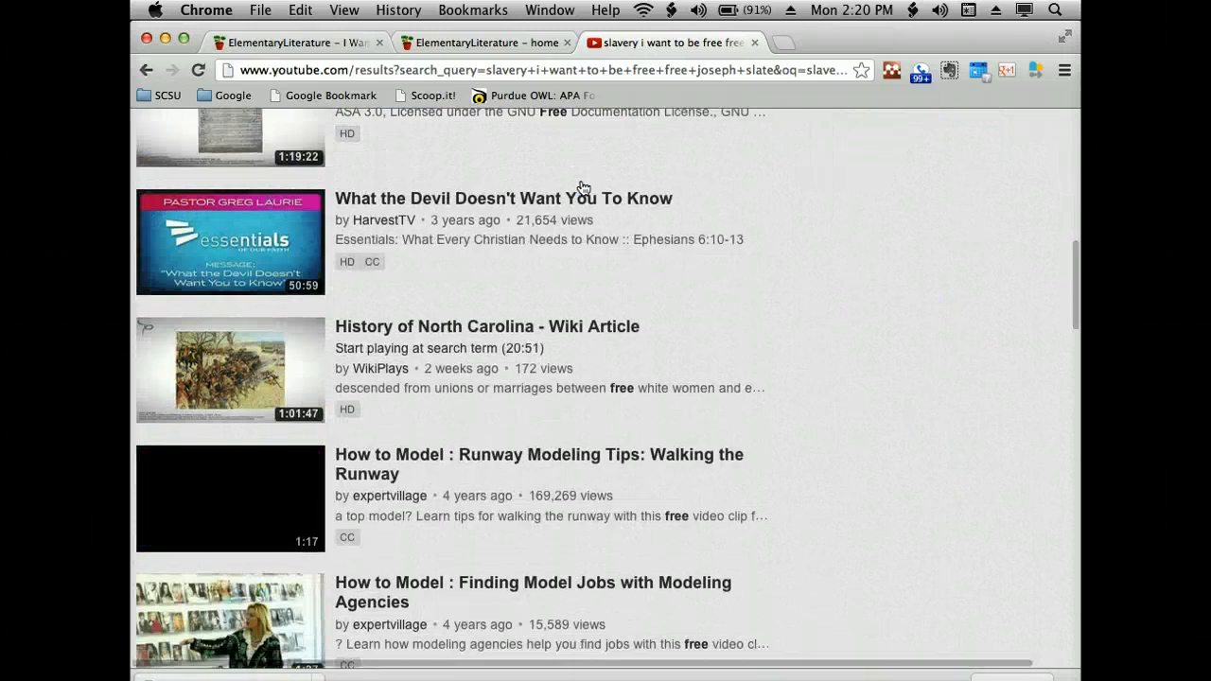
scroll(583, 186, down, 5)
scroll(584, 186, down, 4)
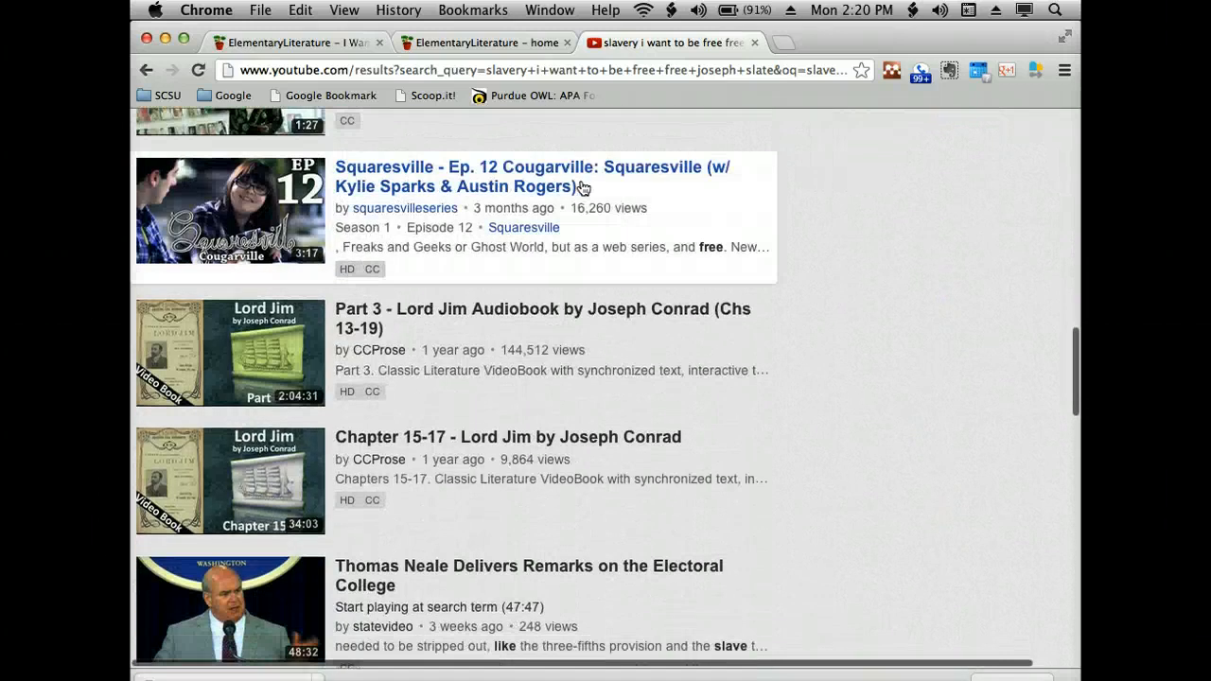
scroll(584, 187, down, 4)
scroll(584, 186, down, 8)
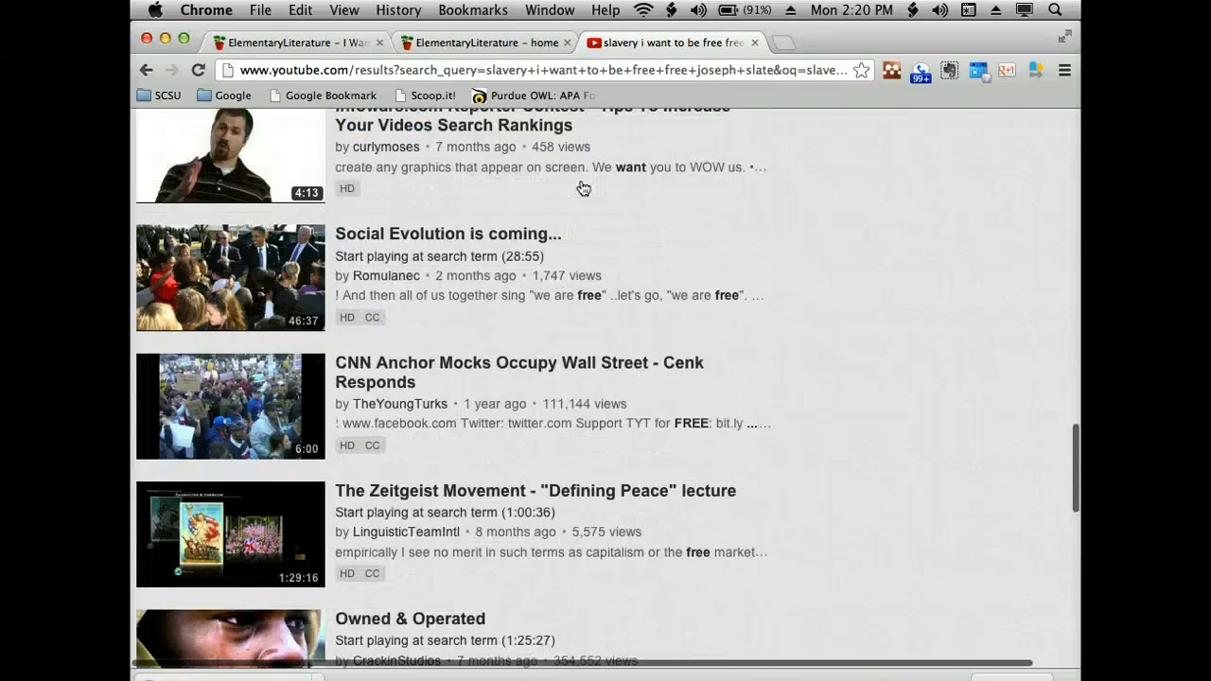
scroll(577, 180, up, 20)
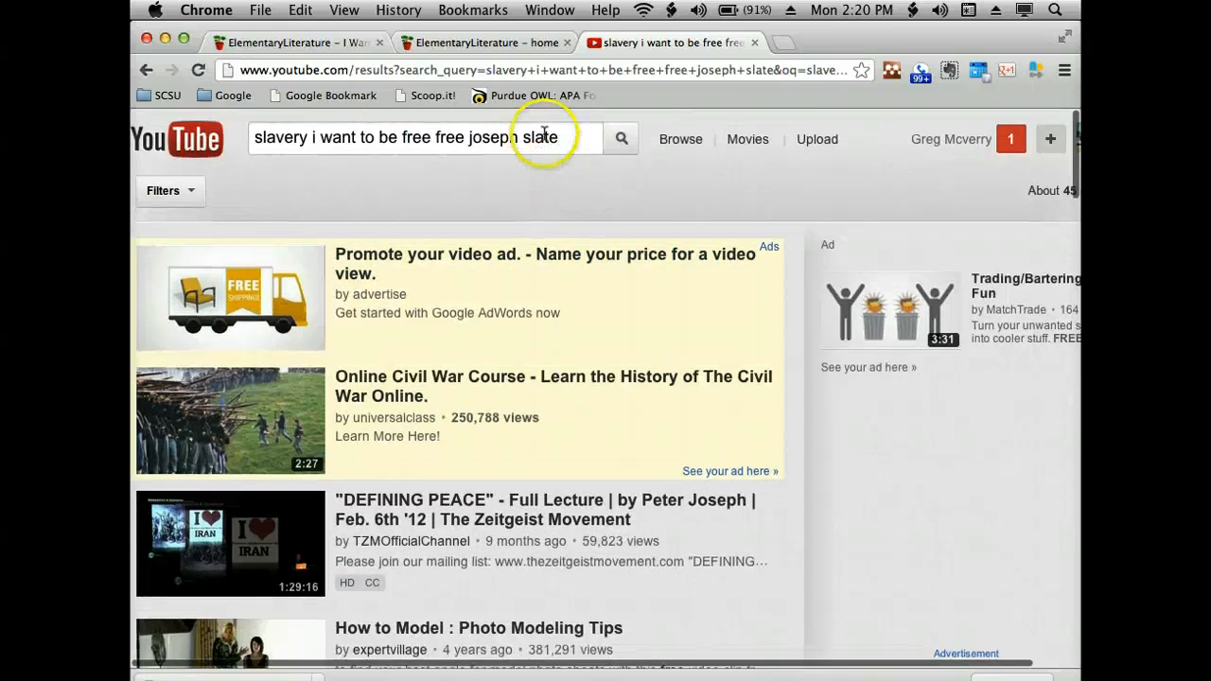
- Search for "history of us slavery" and open the video "The History of Slavery In America (FULL)"
triple_click(560, 139)
key(BackSpace)
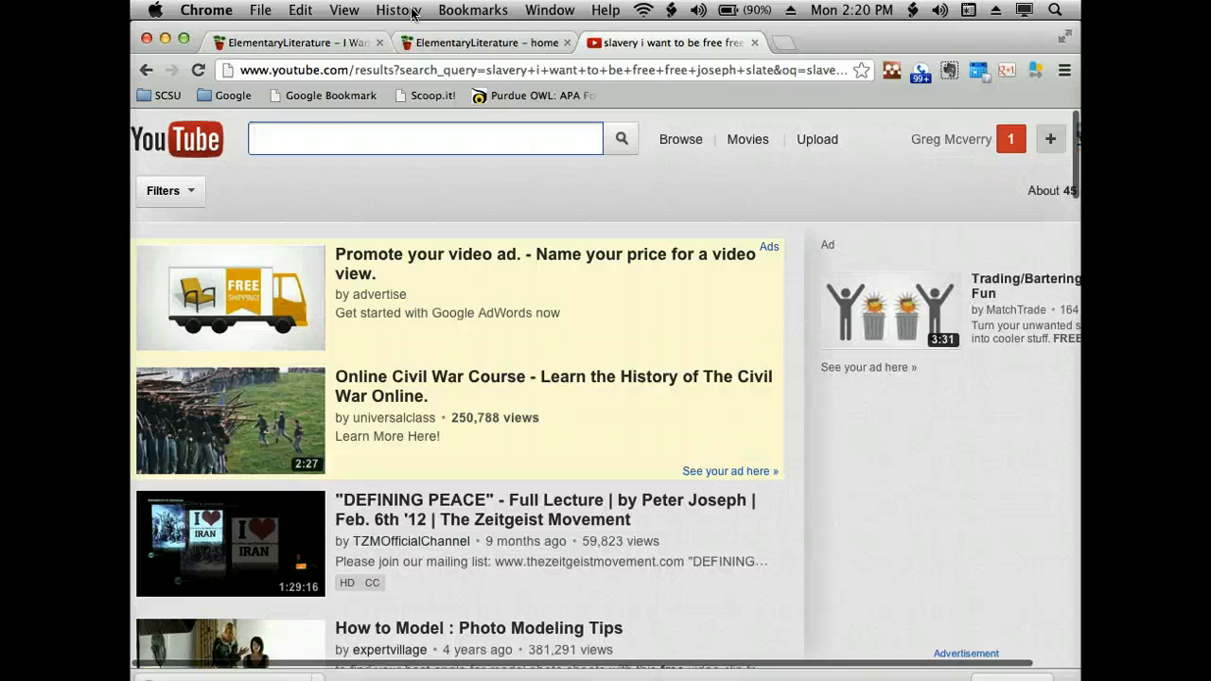
text(history o)
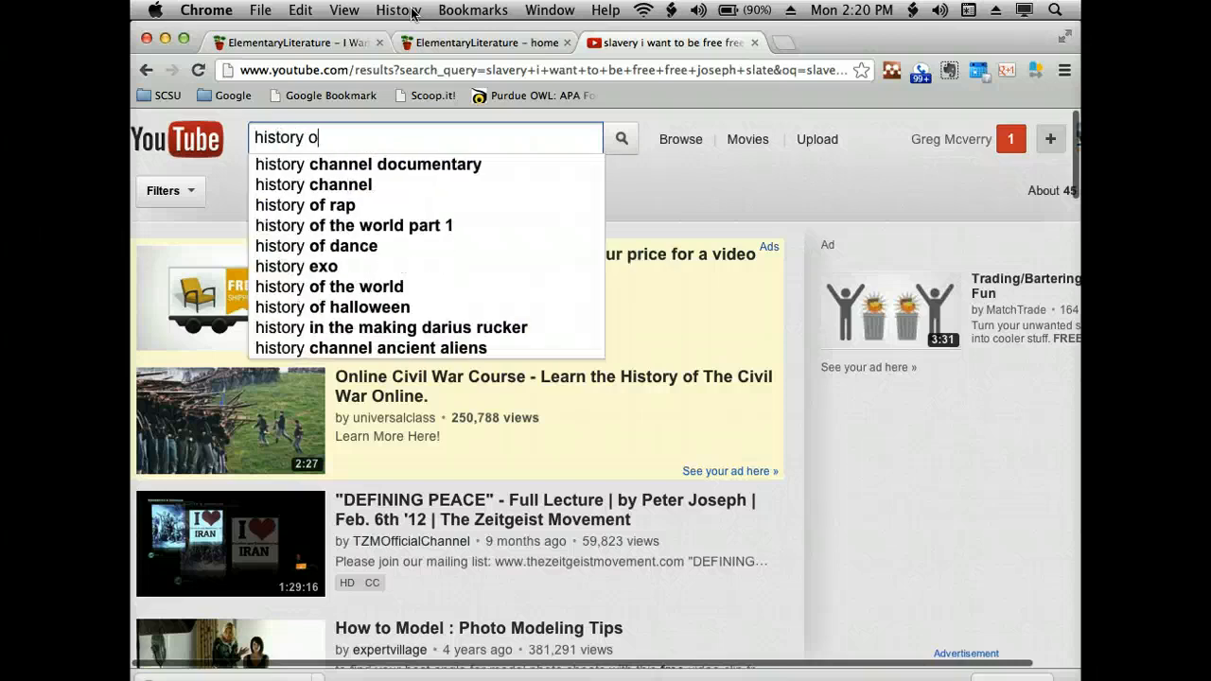
text(f us slavery)
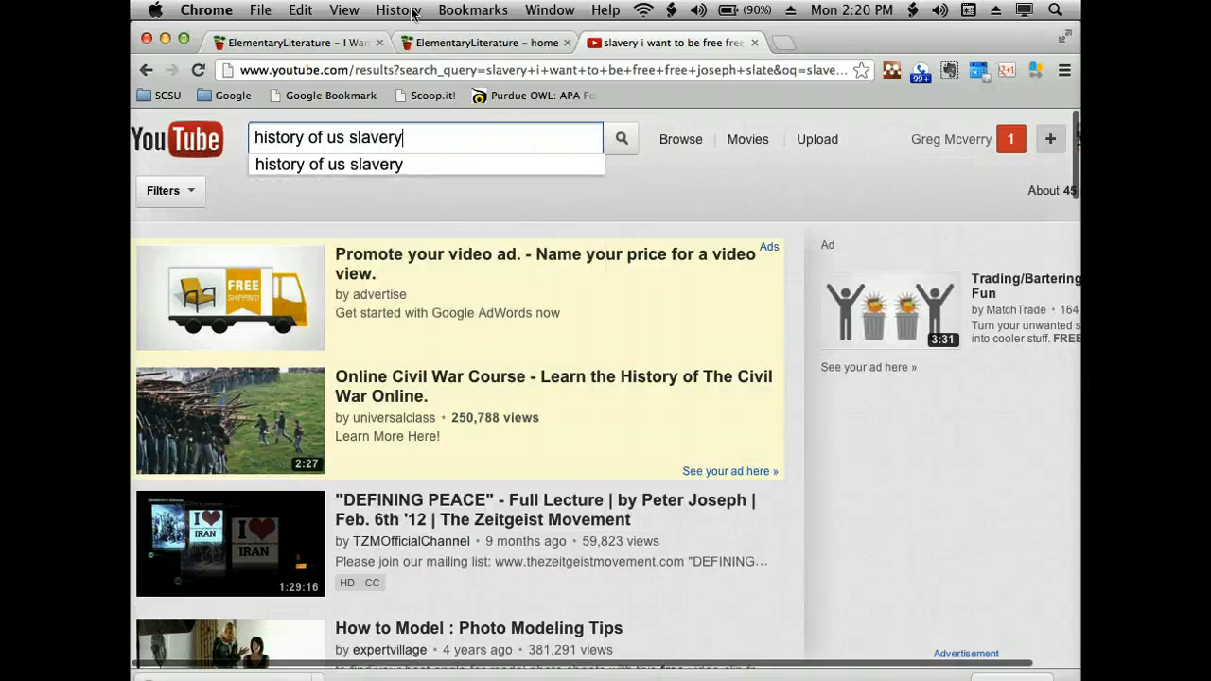
key(Return)
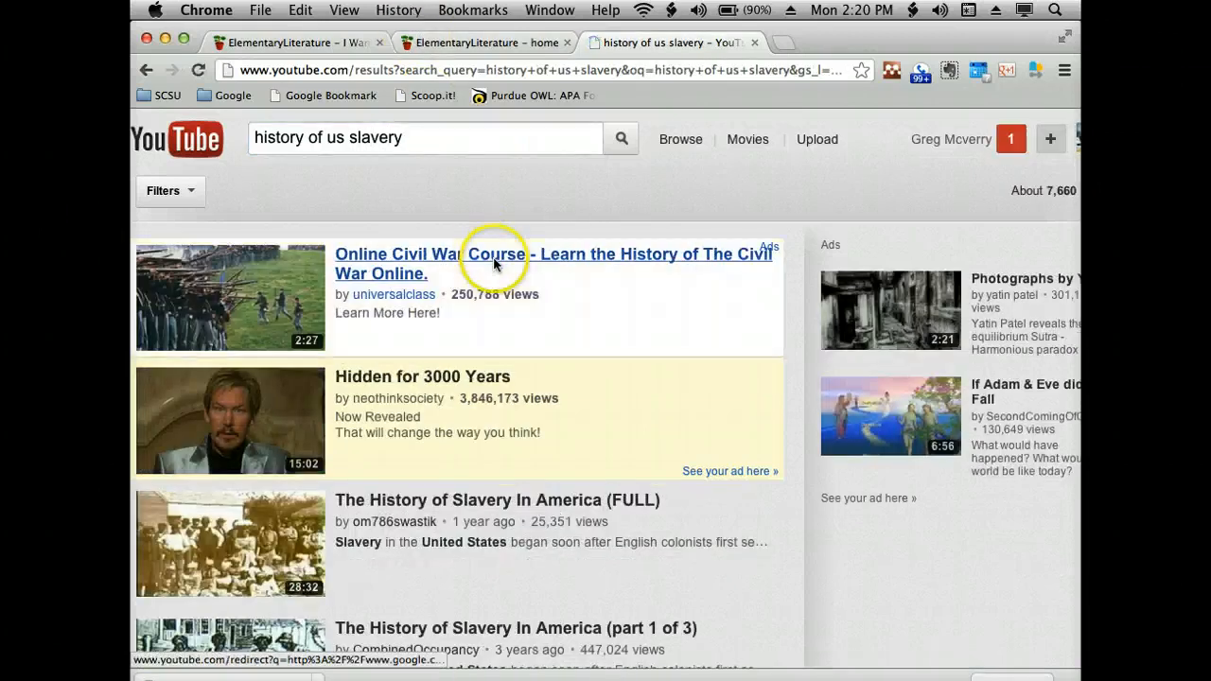
scroll(494, 302, down, 1)
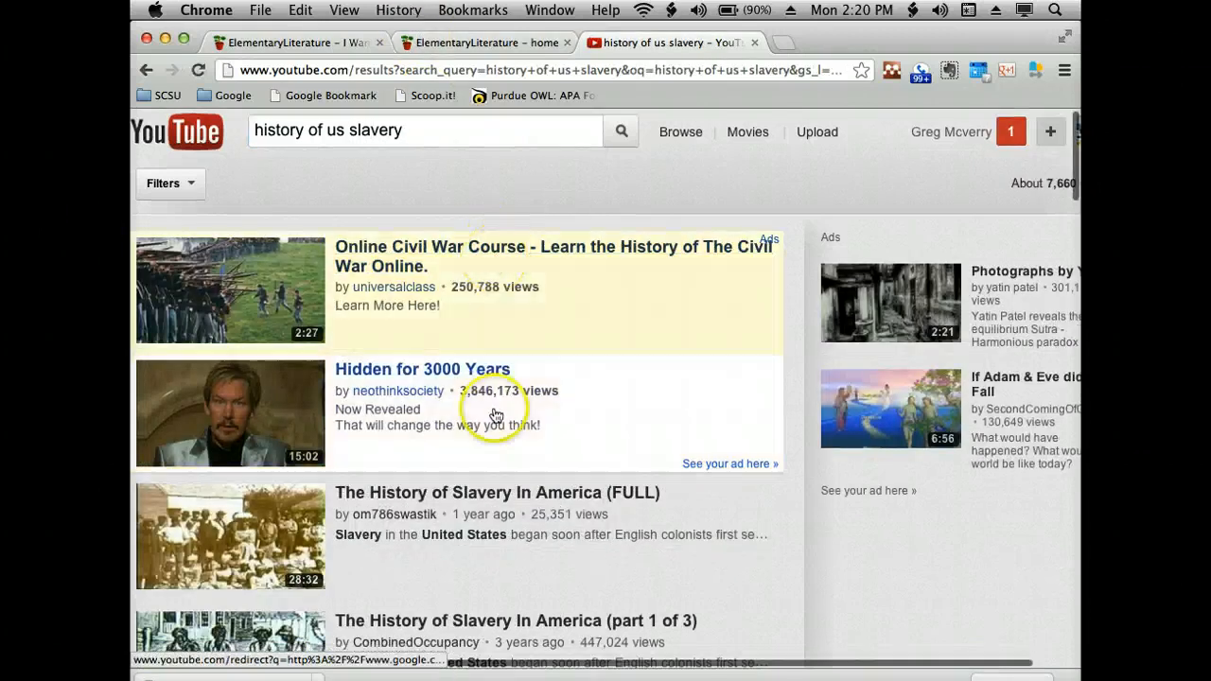
click(492, 494)
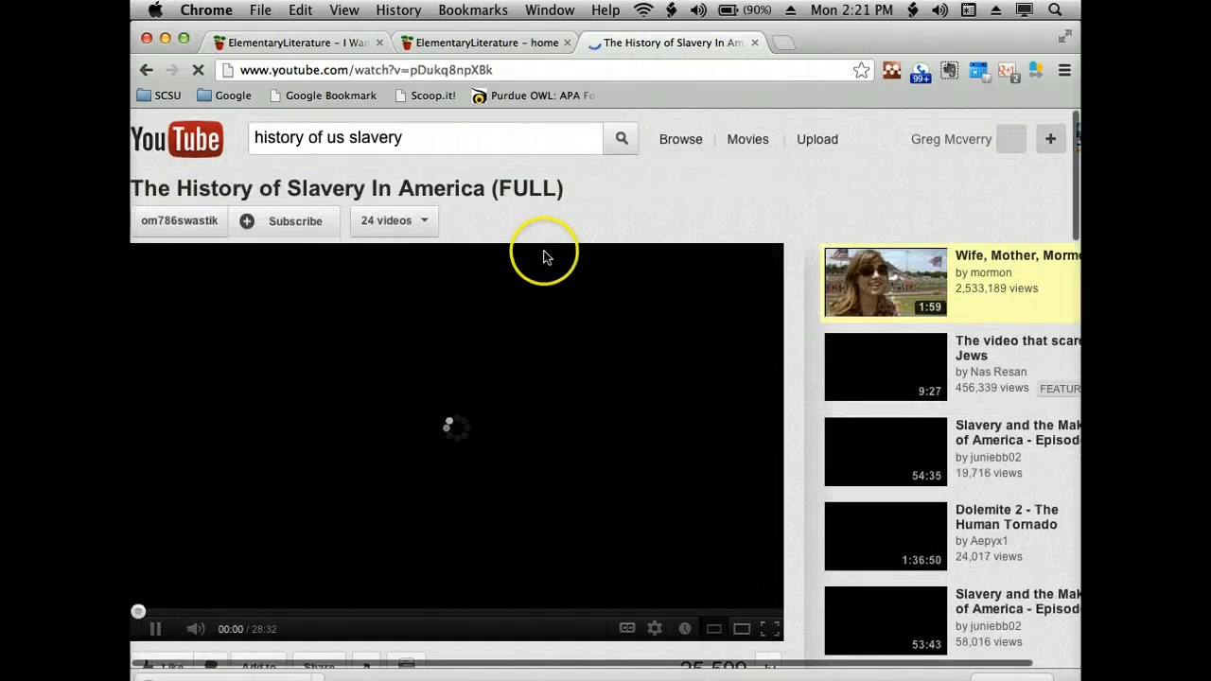
- Display the iframe embed code in the video's sharing options and copy it
scroll(544, 256, down, 5)
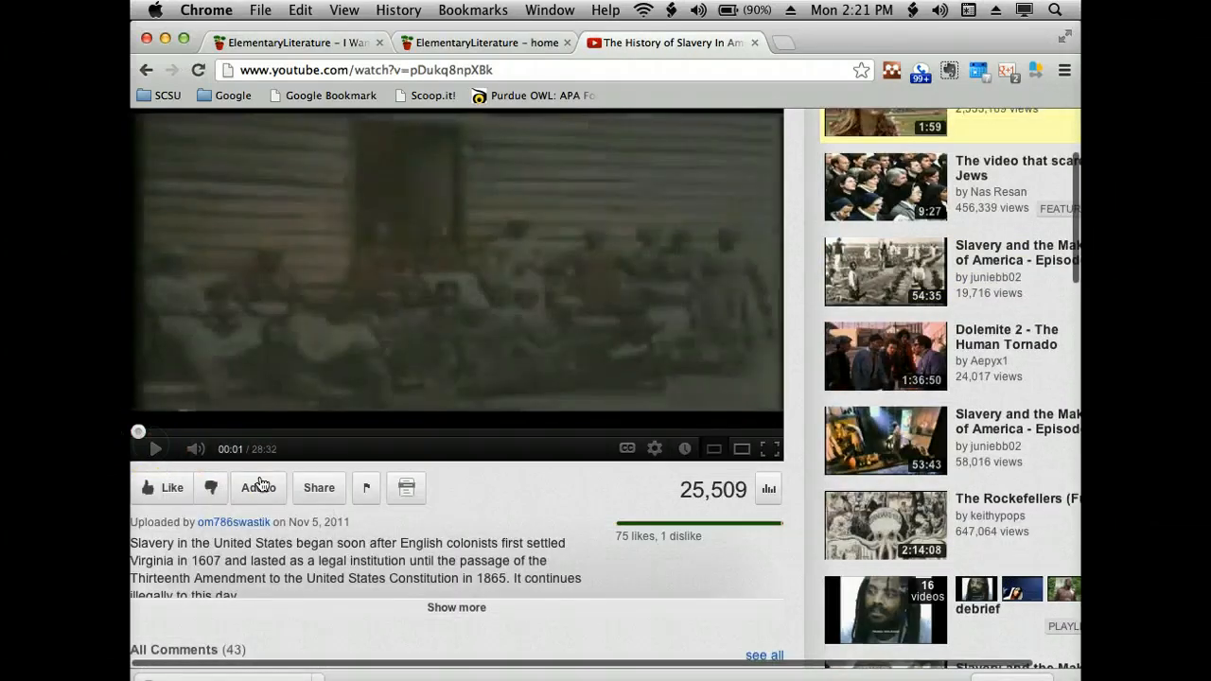
click(319, 487)
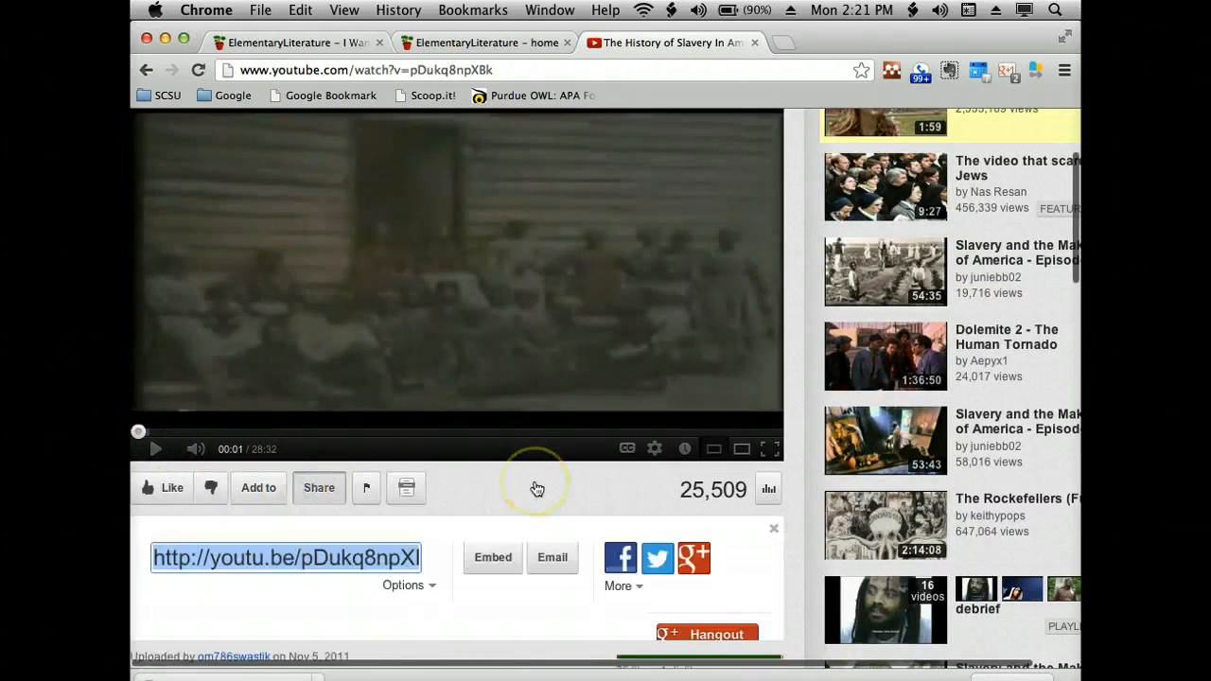
scroll(535, 486, down, 3)
click(493, 422)
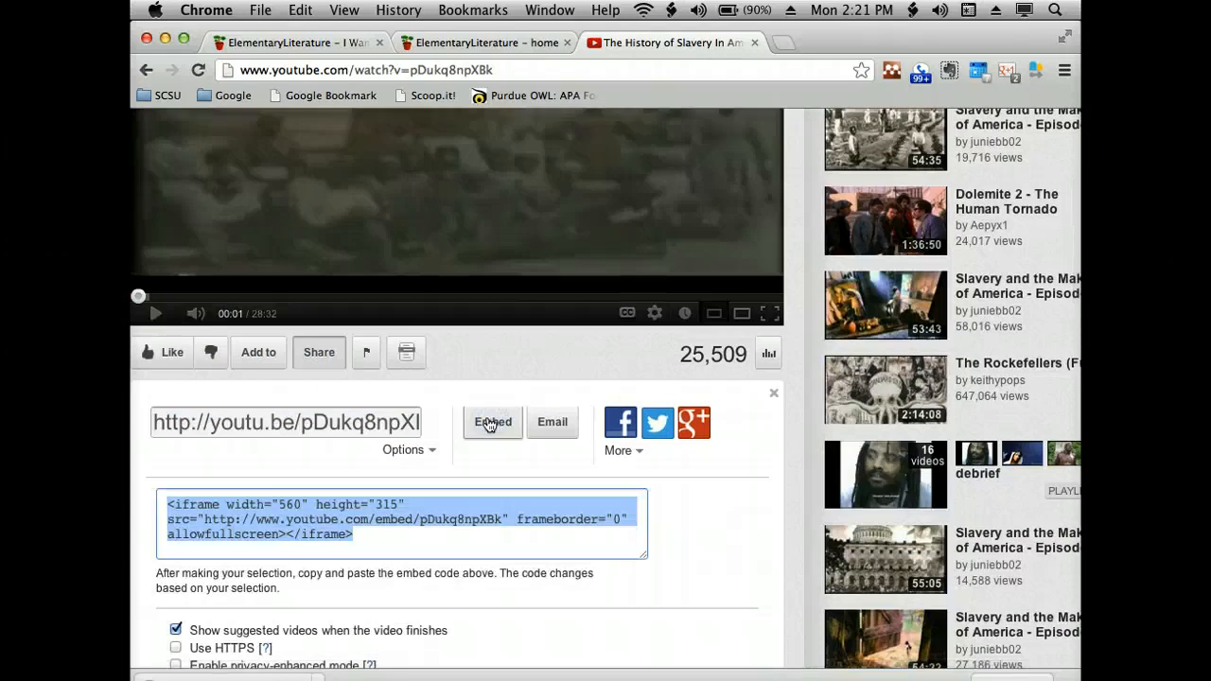
- Return to the wiki's YouTube widget, paste the copied iframe code into its embed box, and save the widget
click(311, 42)
text(<iframe width="560" height="315" src="http://www.youtube.com/embed/pDukq8npXBk" frameborder="0" allowfullscreen></iframe>)
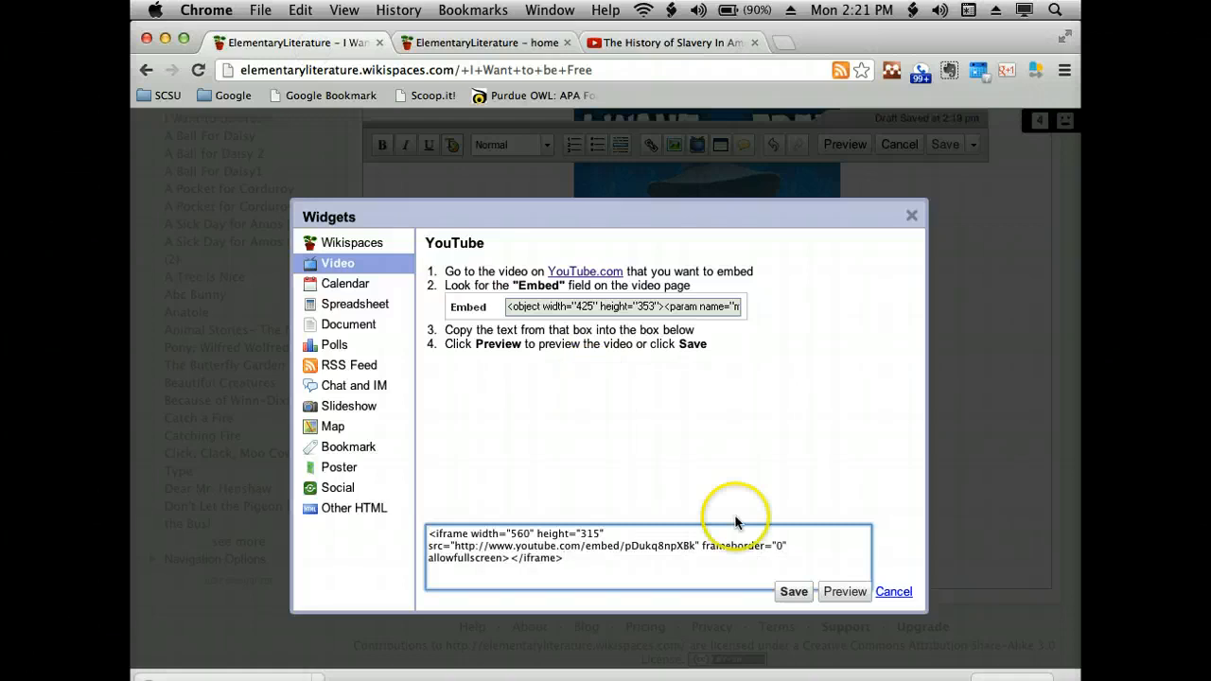
click(793, 592)
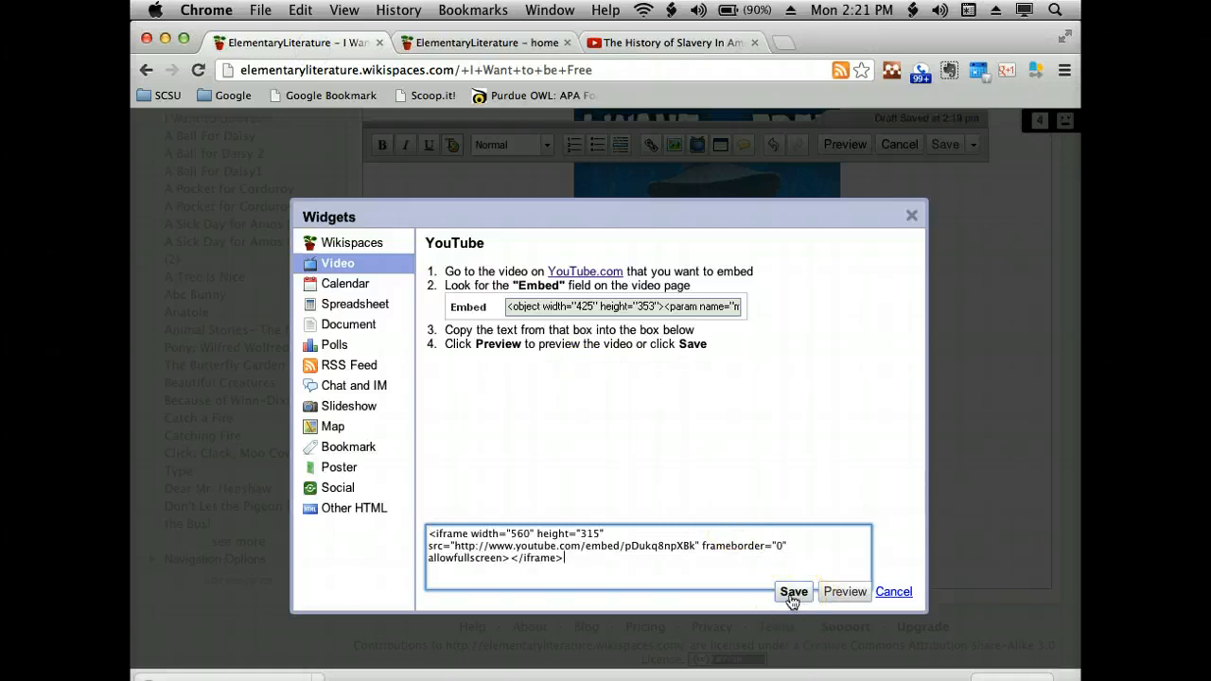
click(793, 592)
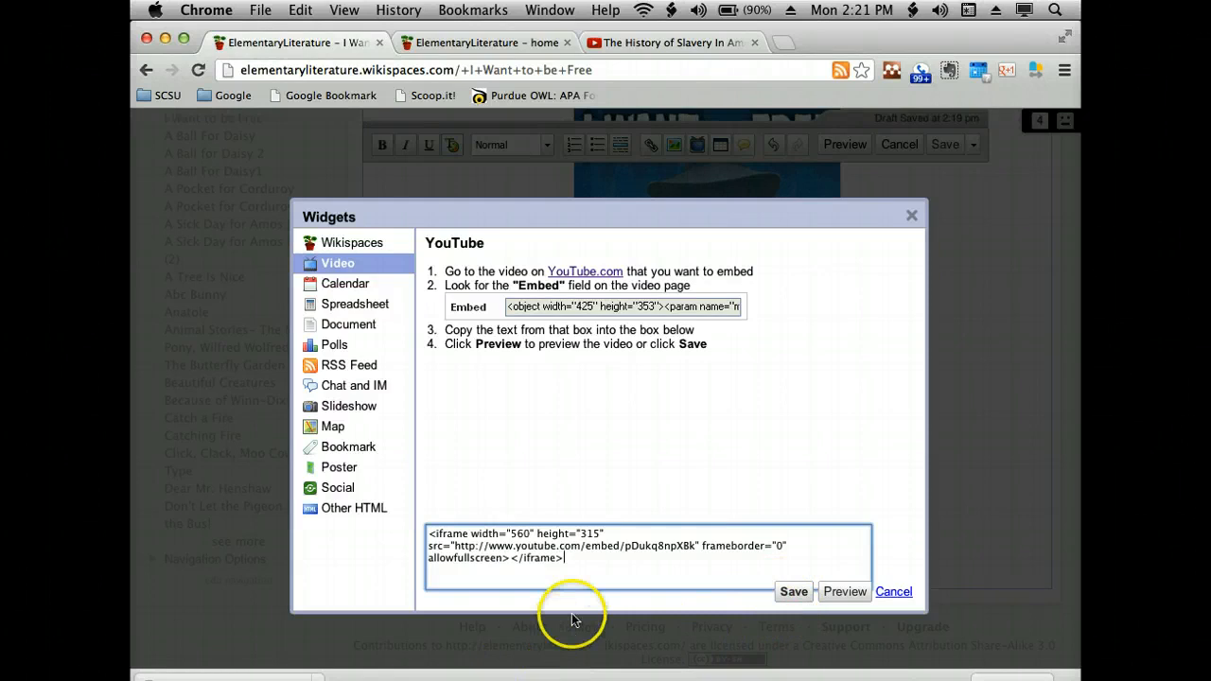
click(784, 592)
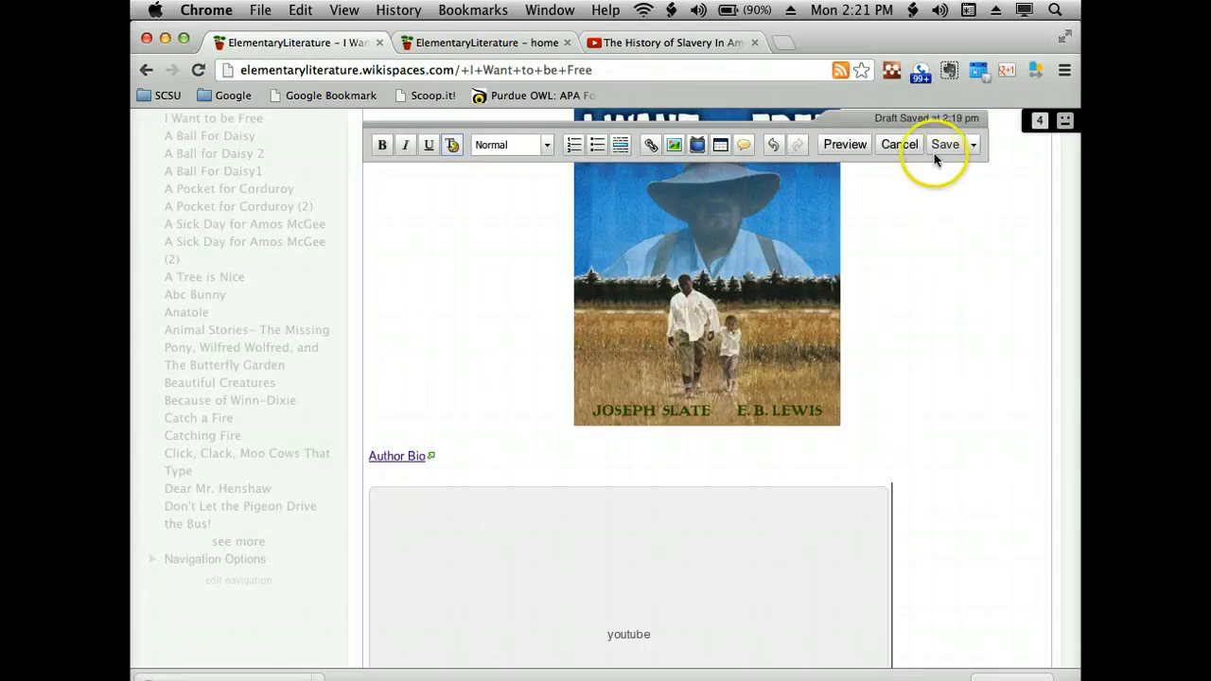
- Save the "I Want to be Free" wiki page and check the embedded video below the "Author Bio" link
click(933, 143)
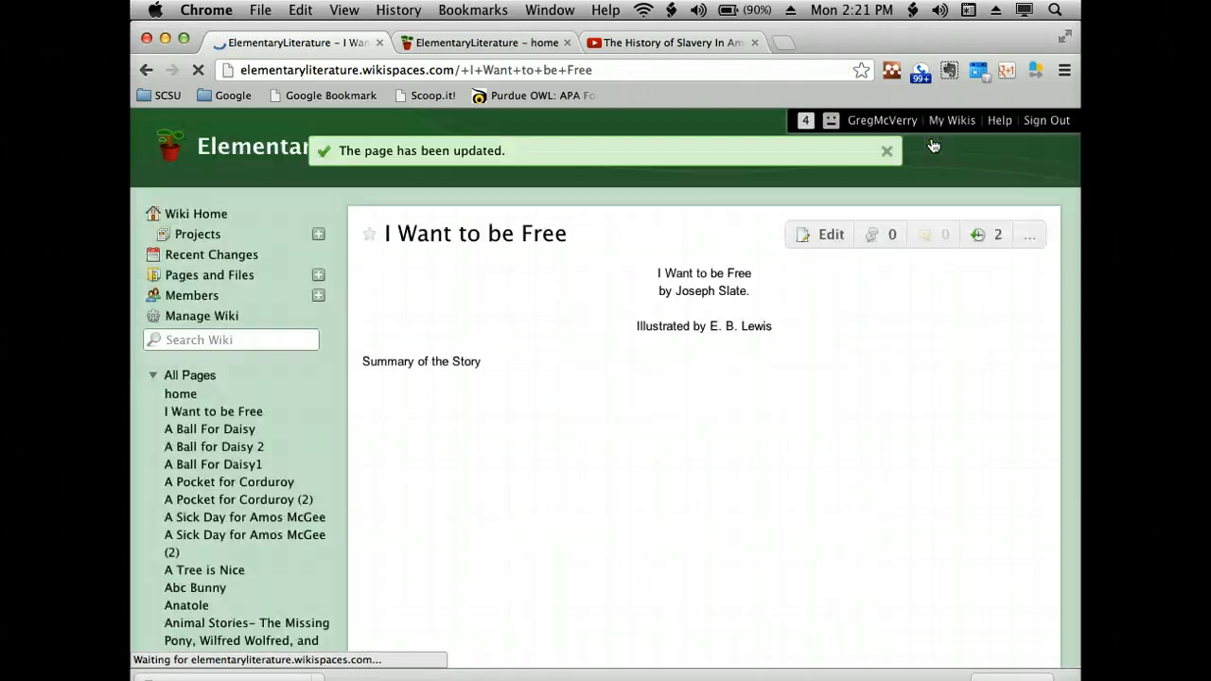
scroll(862, 293, down, 5)
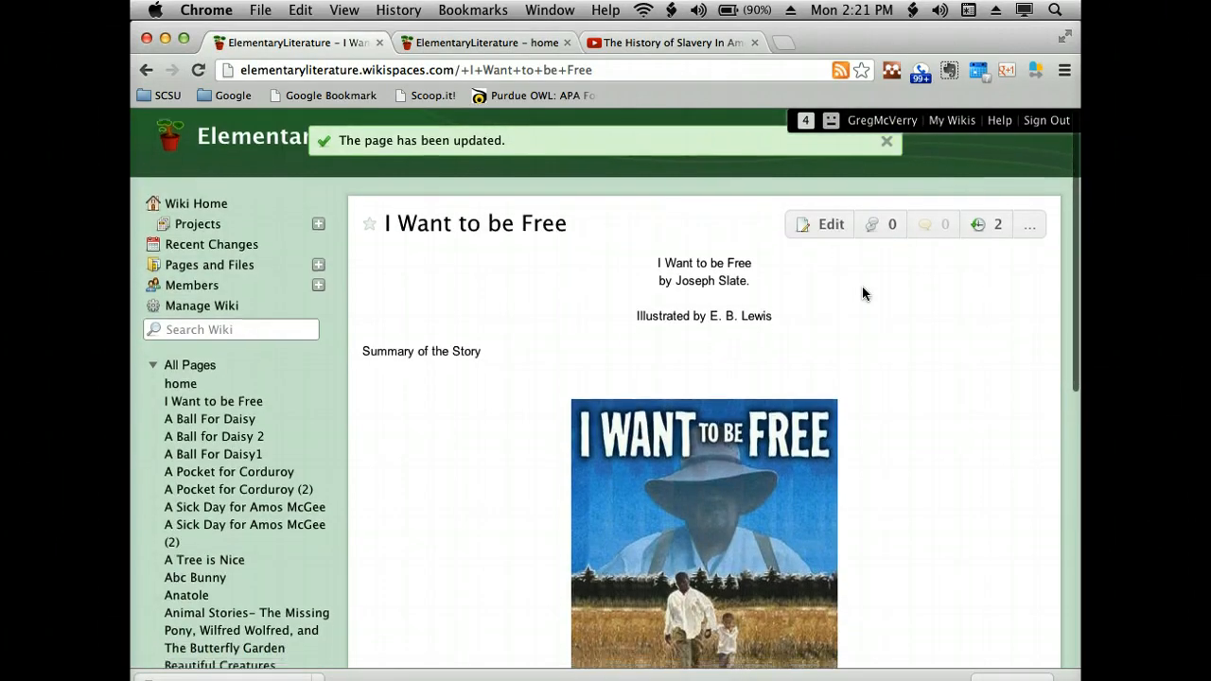
scroll(862, 293, down, 4)
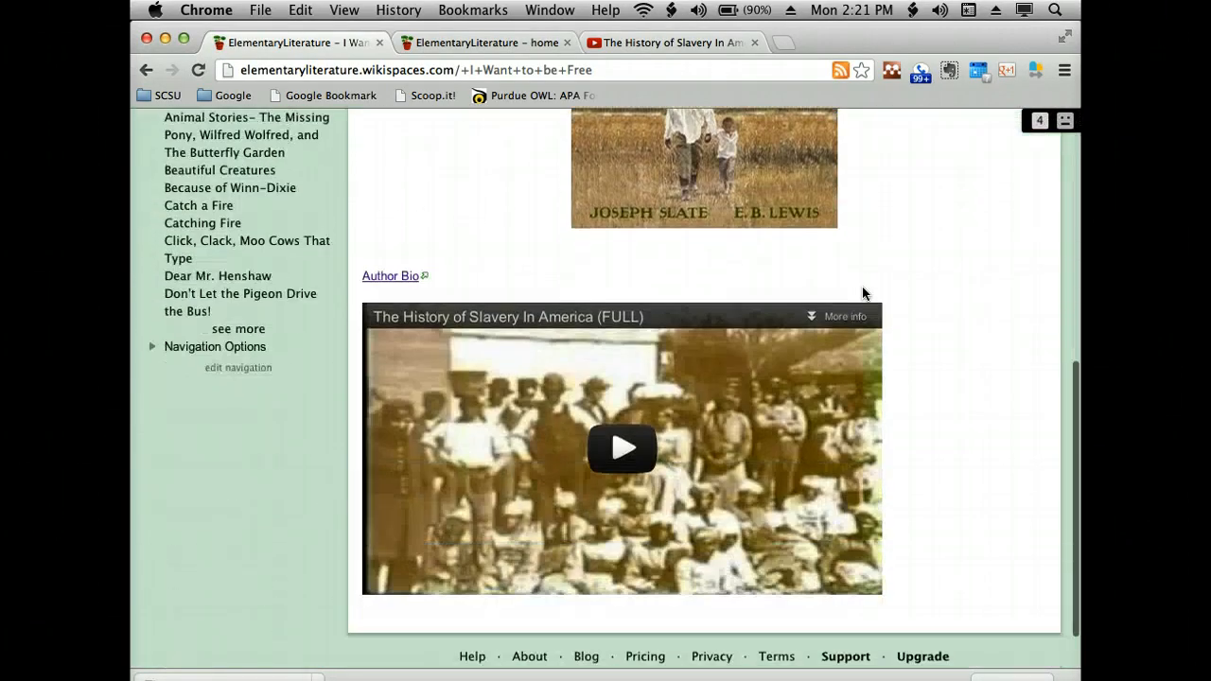